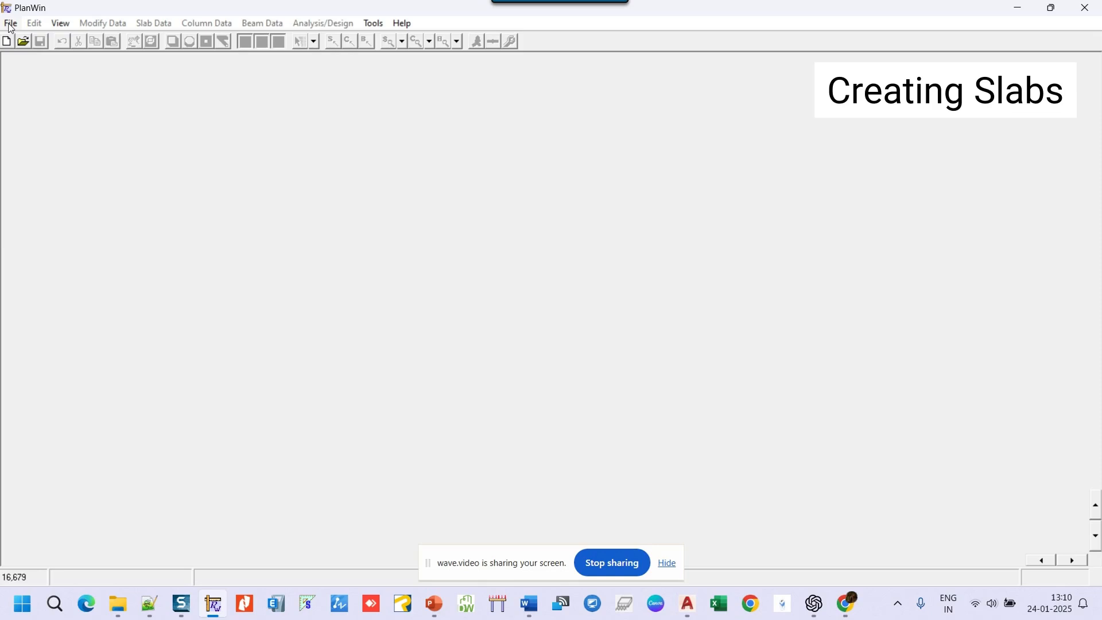
- Start a new plan 20 m in X by 15 m in Y, with concrete capacity for shear spacing unticked
click(17, 39)
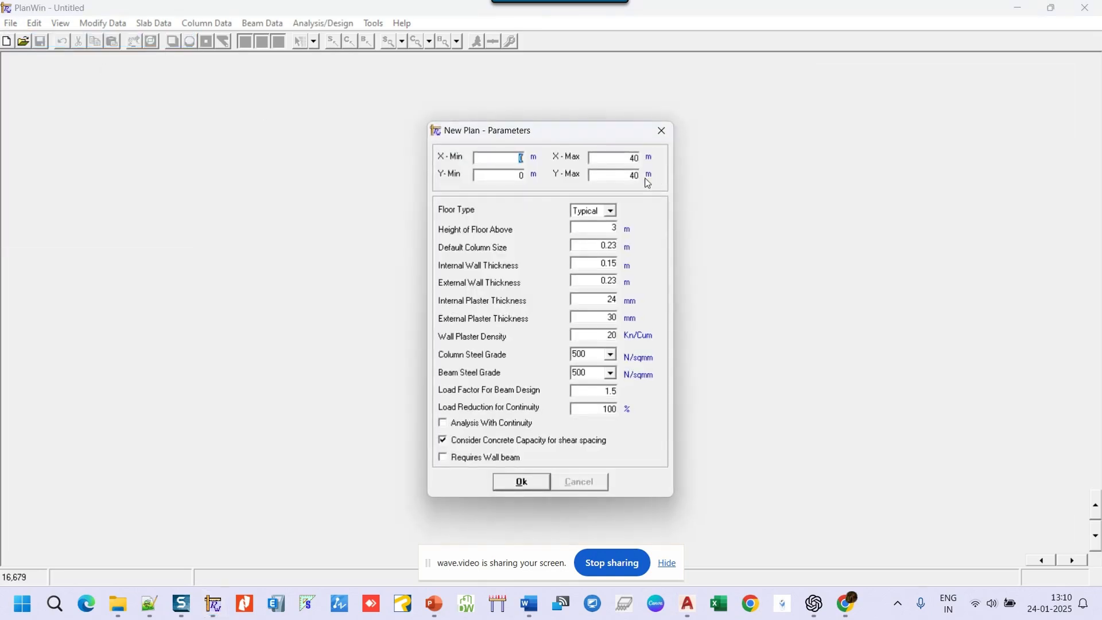
double_click(633, 157)
text(20)
double_click(632, 175)
text(15)
click(441, 441)
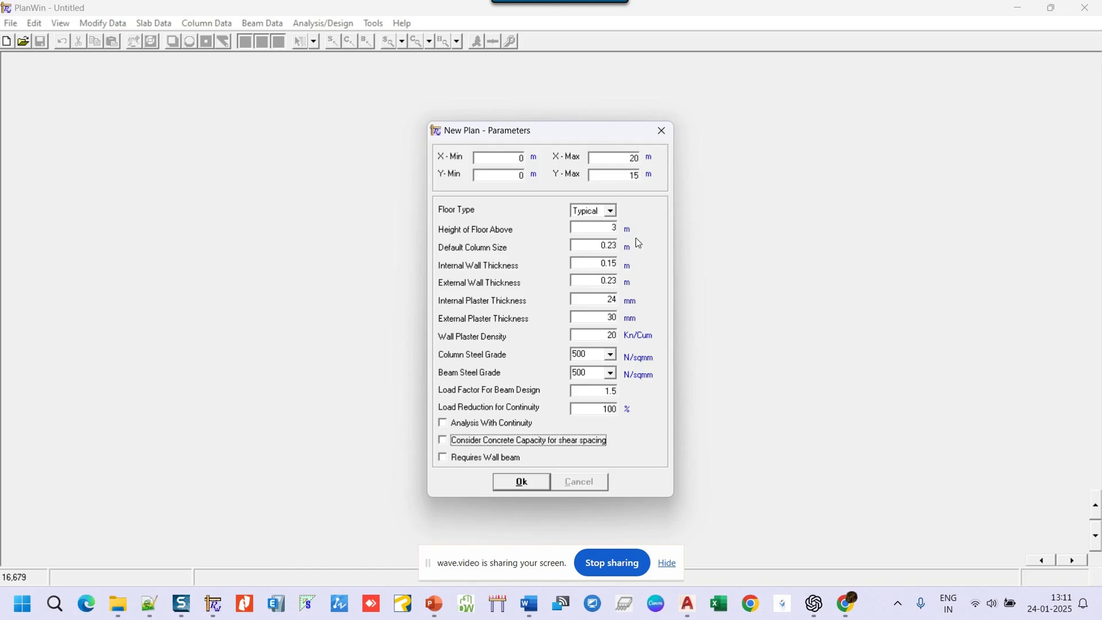
click(532, 481)
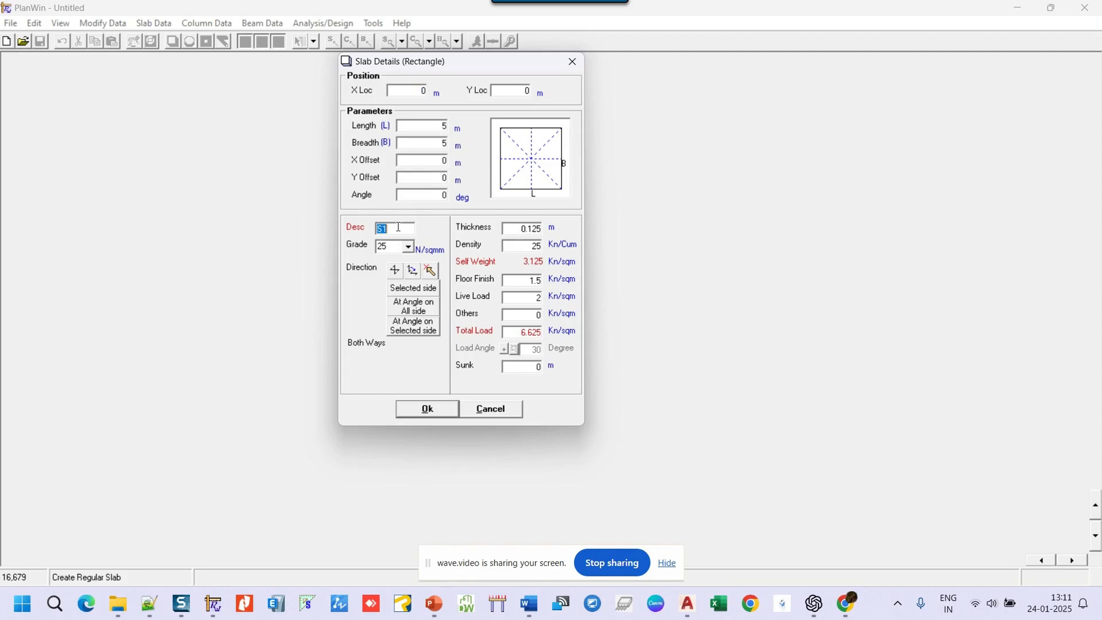
- Keep slab S1 at concrete grade 25 and change its thickness from 0.125 to 0.15 m
click(410, 249)
click(410, 249)
click(523, 228)
double_click(523, 228)
text(.15)
- Try slab S1 as One Way in both directions, then as a cantilever supported on its bottom edge
click(414, 272)
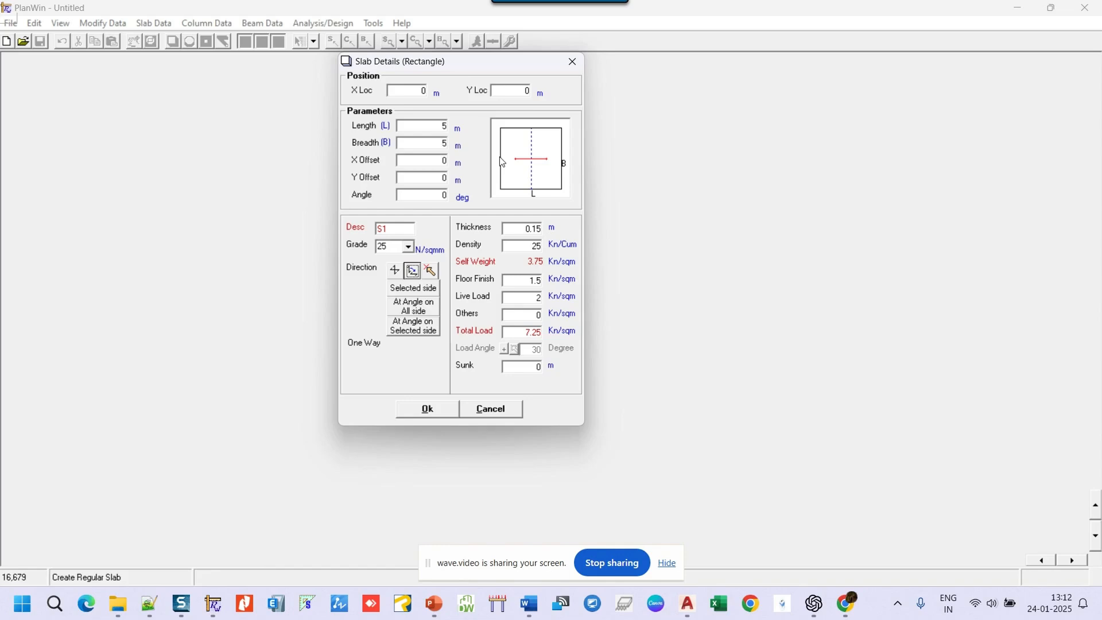
click(415, 274)
click(431, 272)
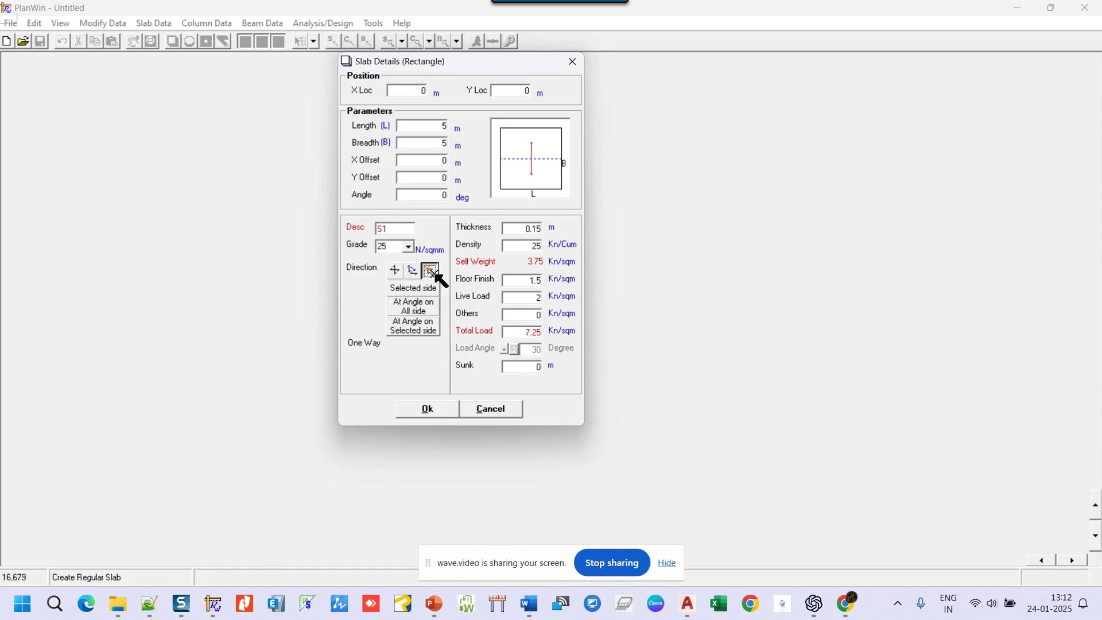
click(536, 189)
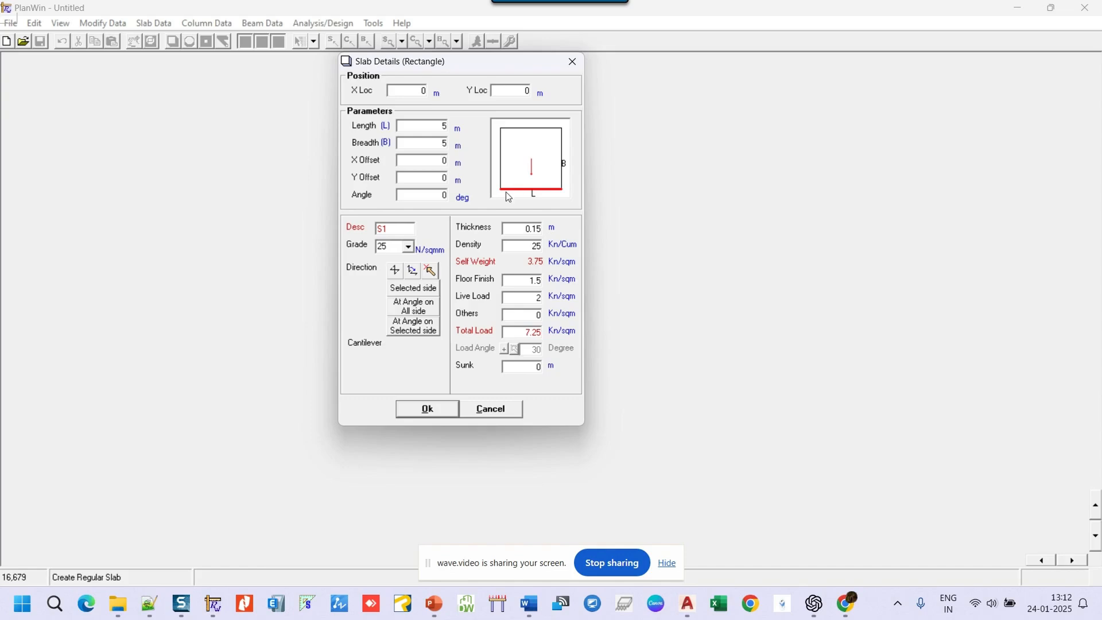
- Try Selected sides with left, bottom and right edges, then set Both Ways and place S1
click(408, 289)
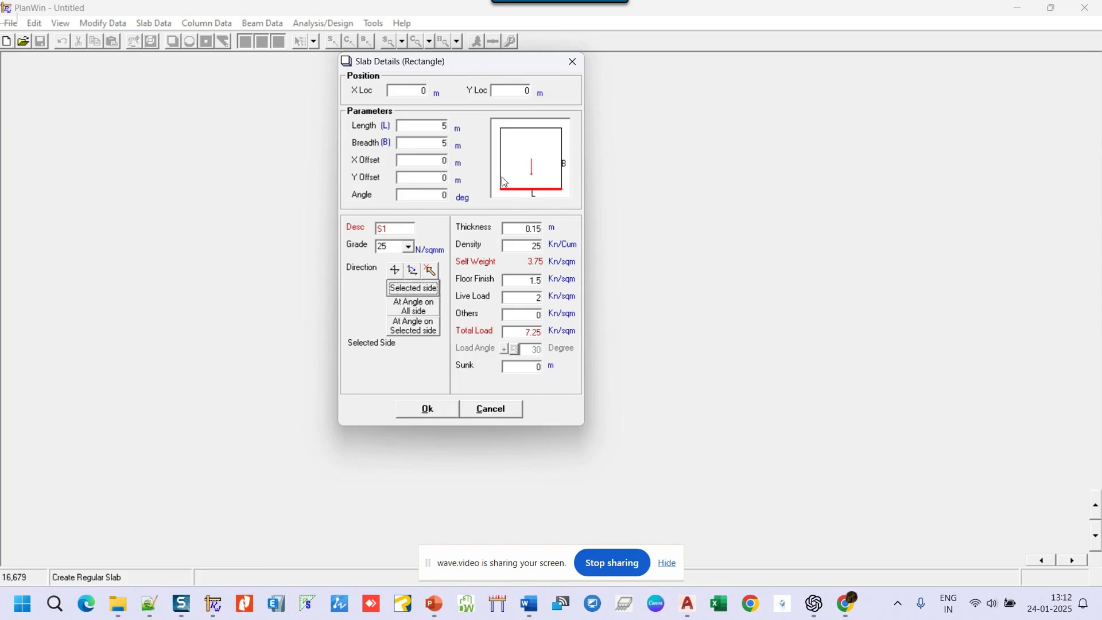
click(505, 161)
click(520, 190)
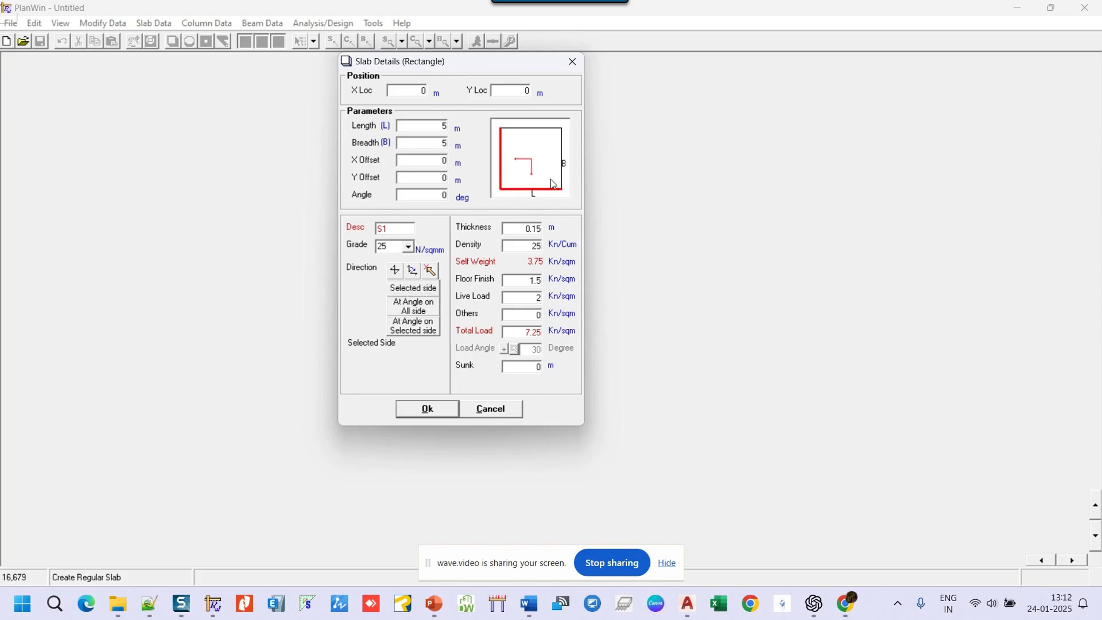
click(563, 169)
click(394, 271)
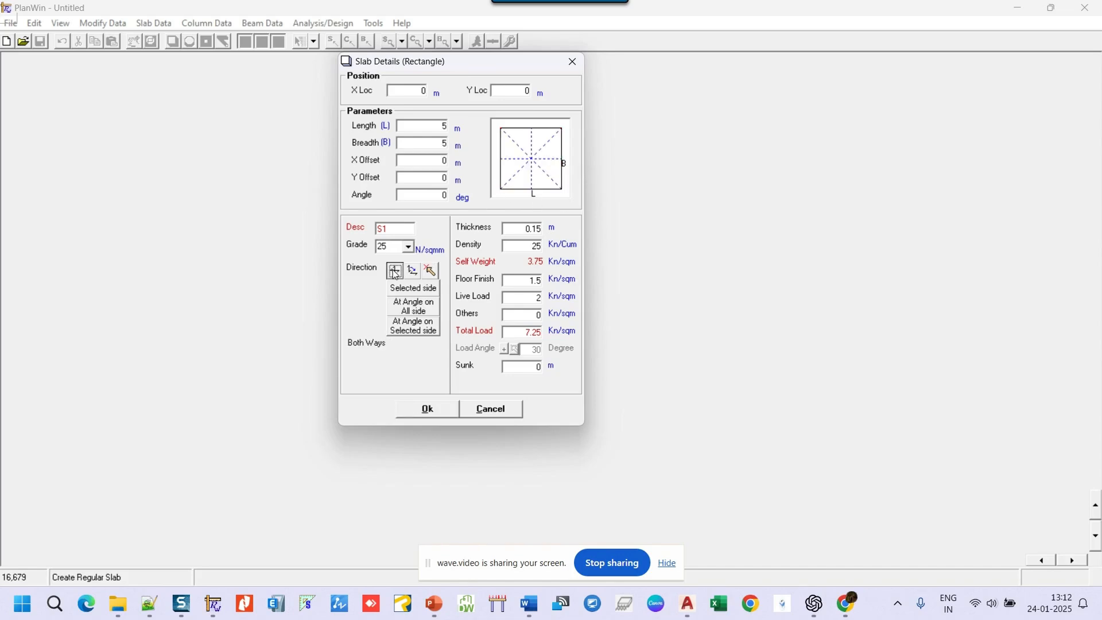
click(436, 410)
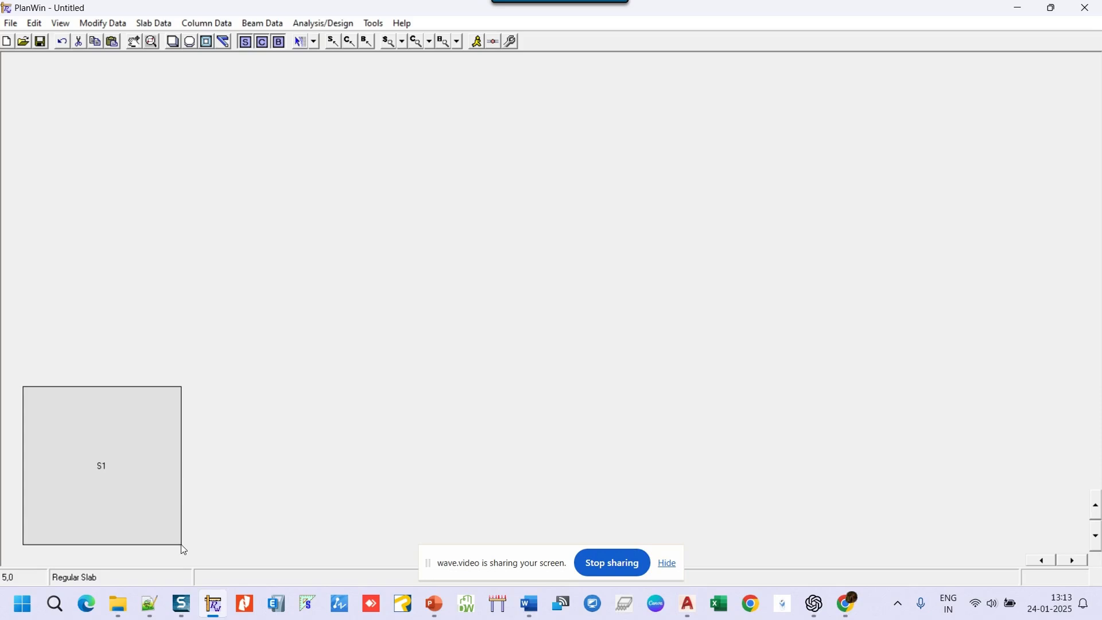
- Draw slab S2 from S1's lower-right corner, sized 2.5 × 2.5 m
click(167, 521)
click(233, 474)
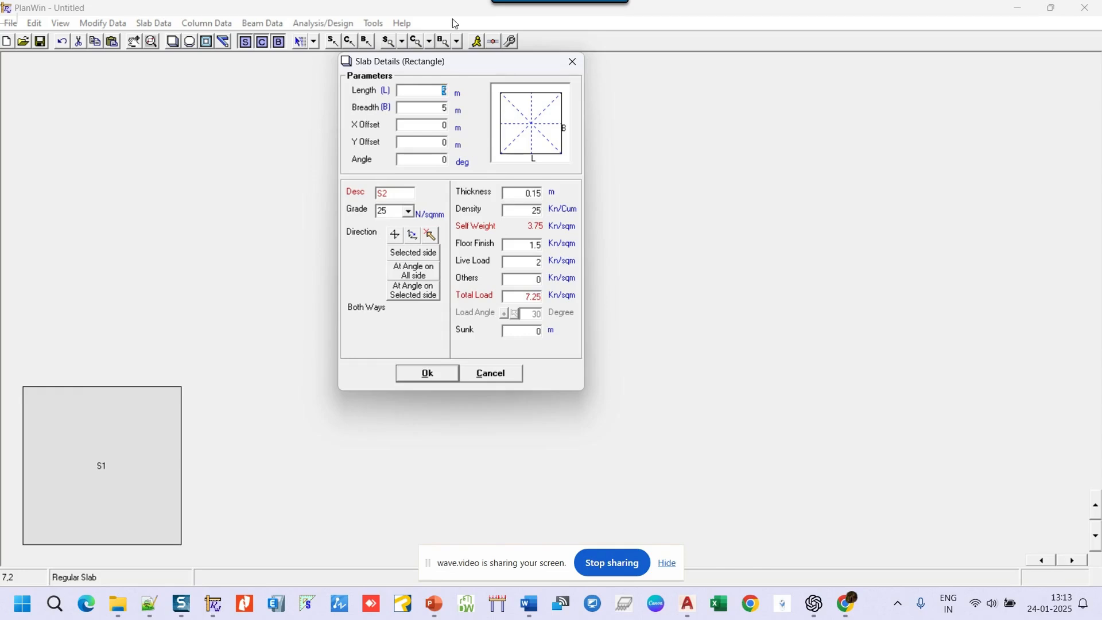
text(2.5)
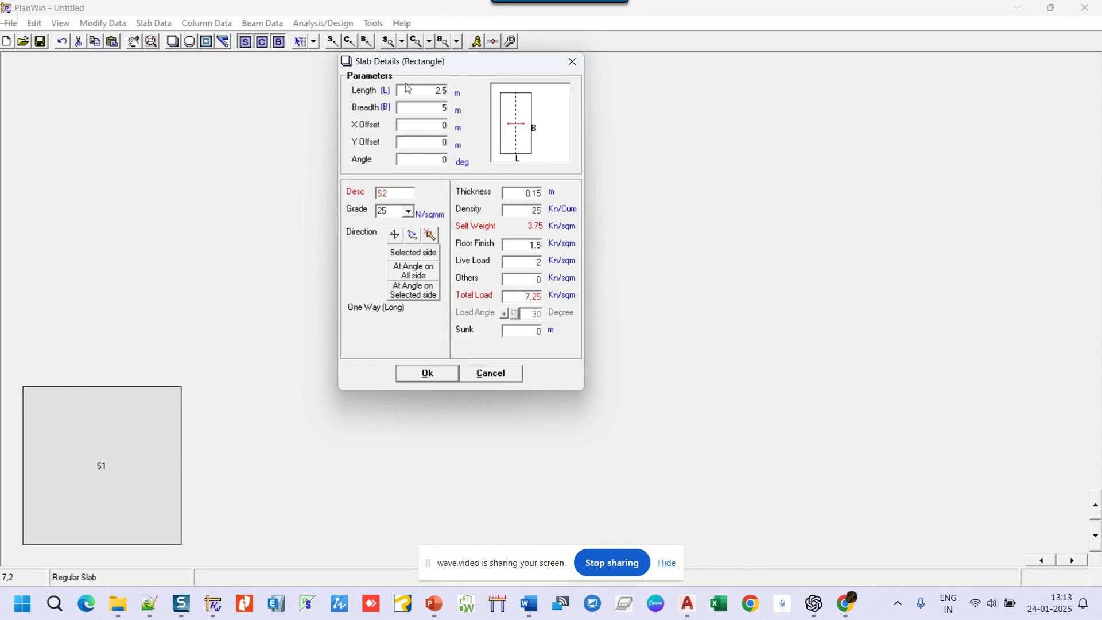
double_click(442, 108)
text(2.5)
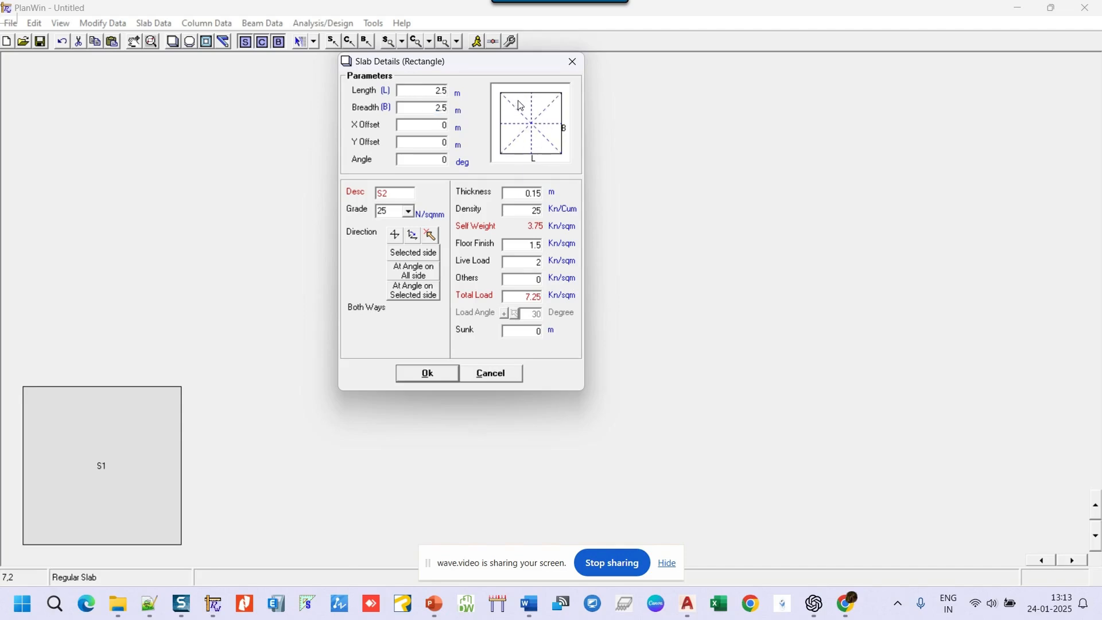
click(450, 374)
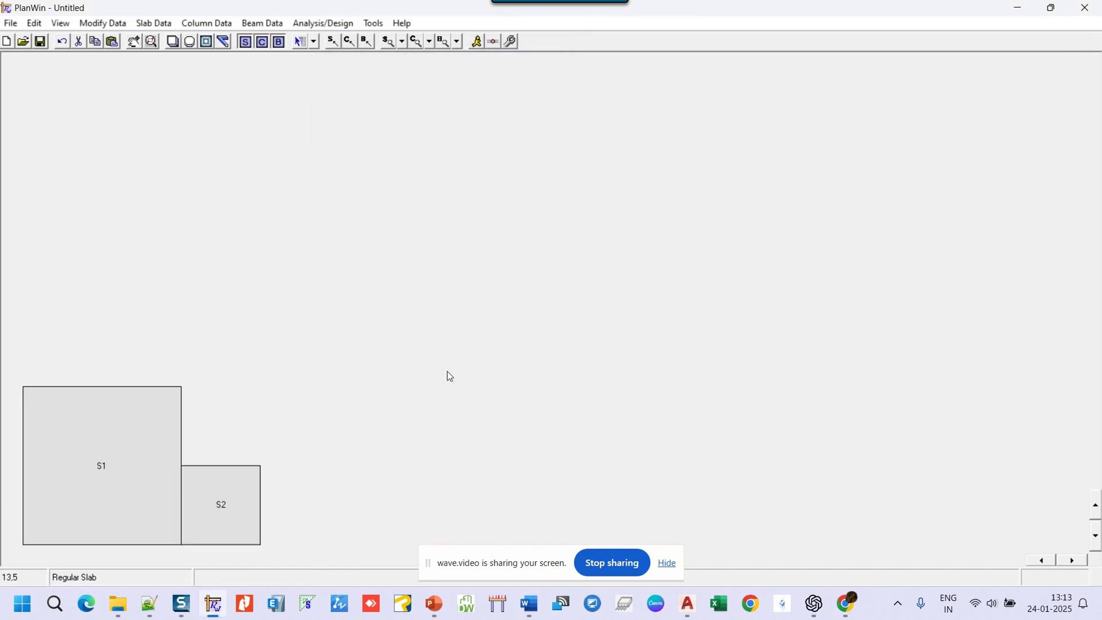
- Draw slab S3 beside S2 and accept its details
click(254, 533)
click(331, 499)
click(437, 371)
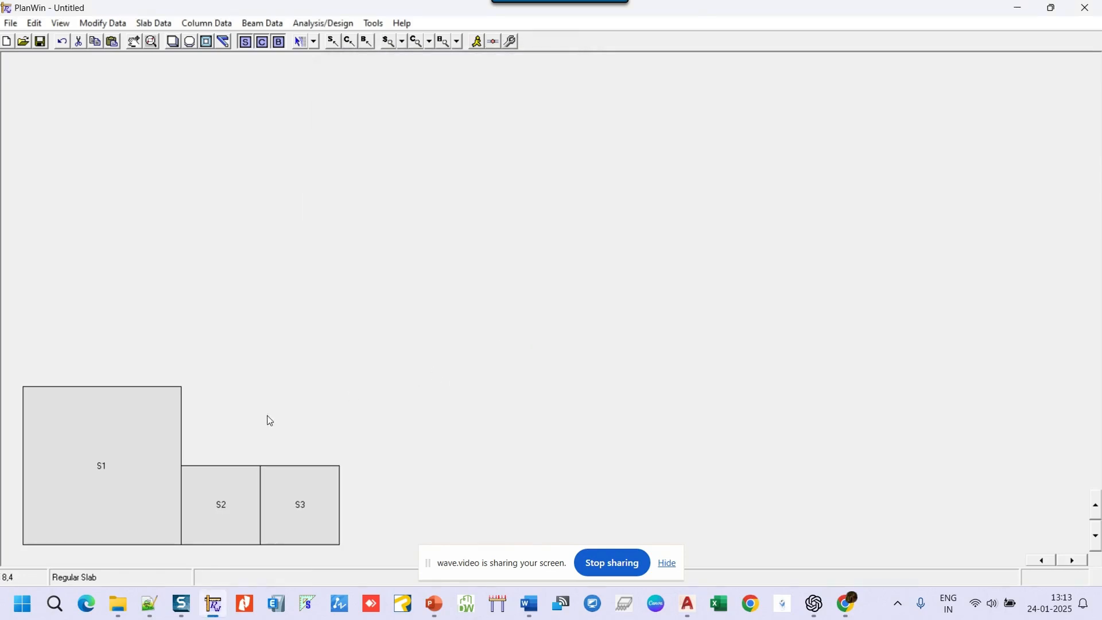
- Draw irregular slab S4 from S1's top-right to S3's top-right corner, spanning both ways
click(208, 43)
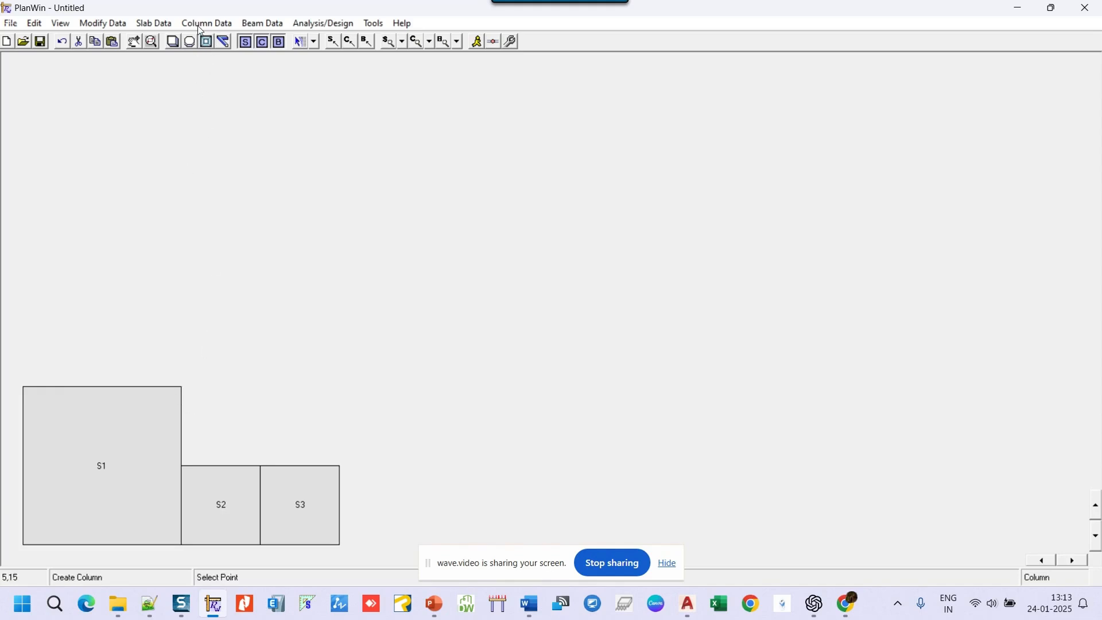
click(190, 41)
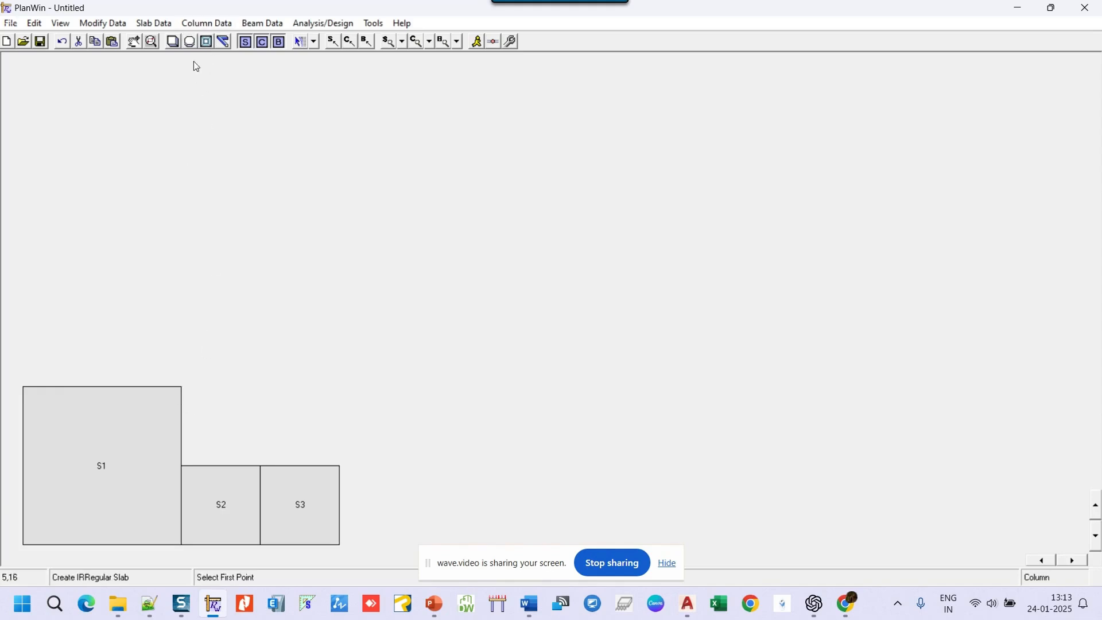
click(173, 397)
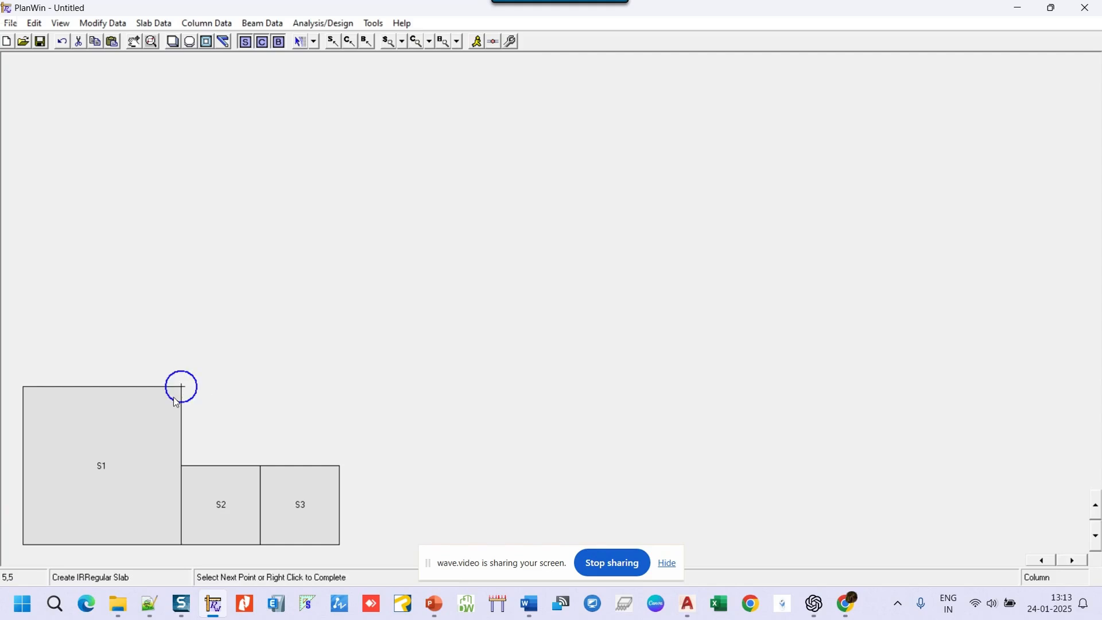
click(338, 467)
right_click(349, 246)
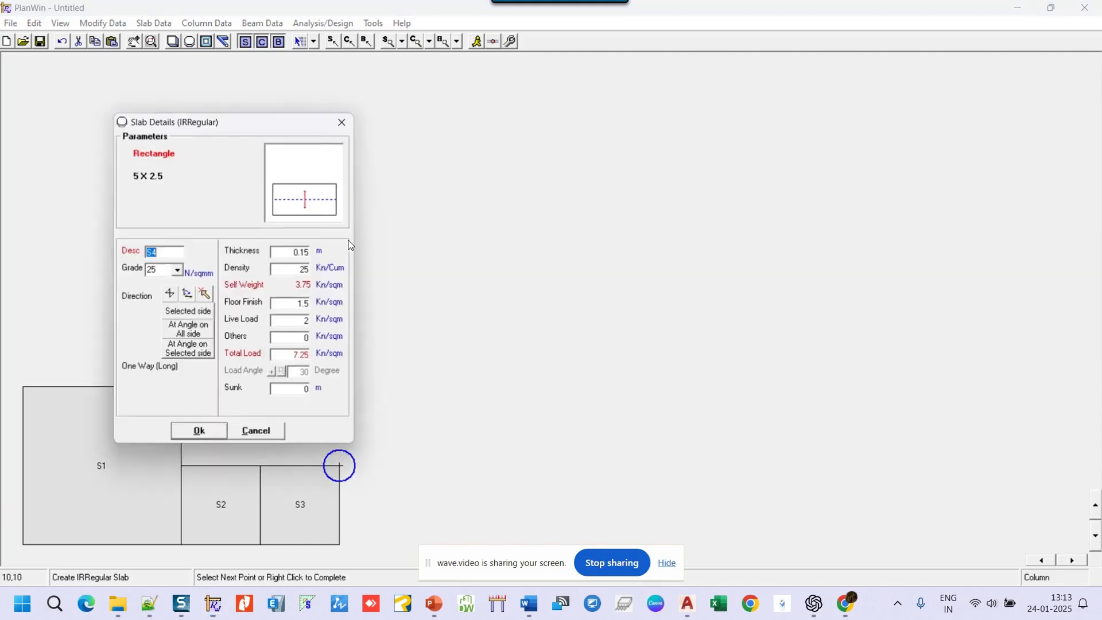
click(171, 295)
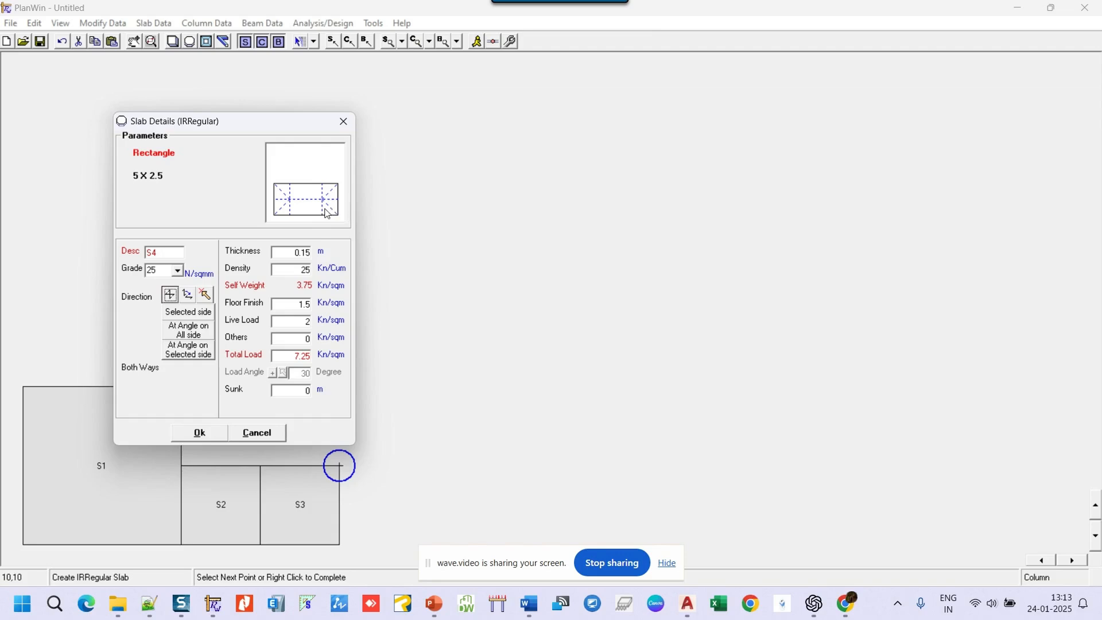
click(212, 437)
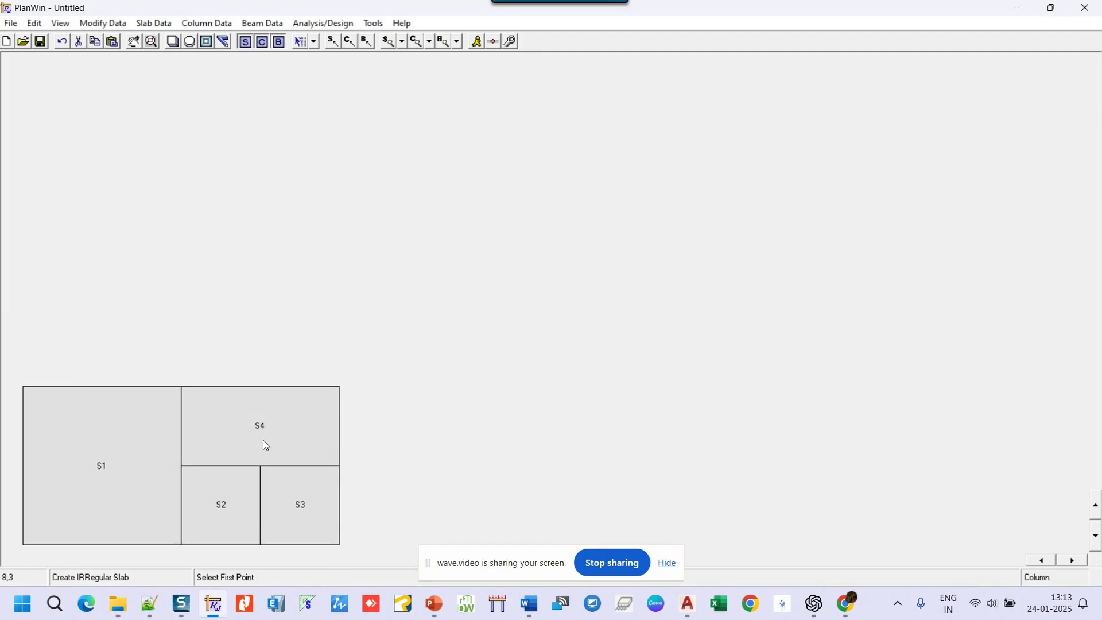
- Copy slab S1 and paste it at S3's bottom-right corner, right of S4
right_click(116, 418)
click(170, 229)
right_click(344, 223)
click(396, 245)
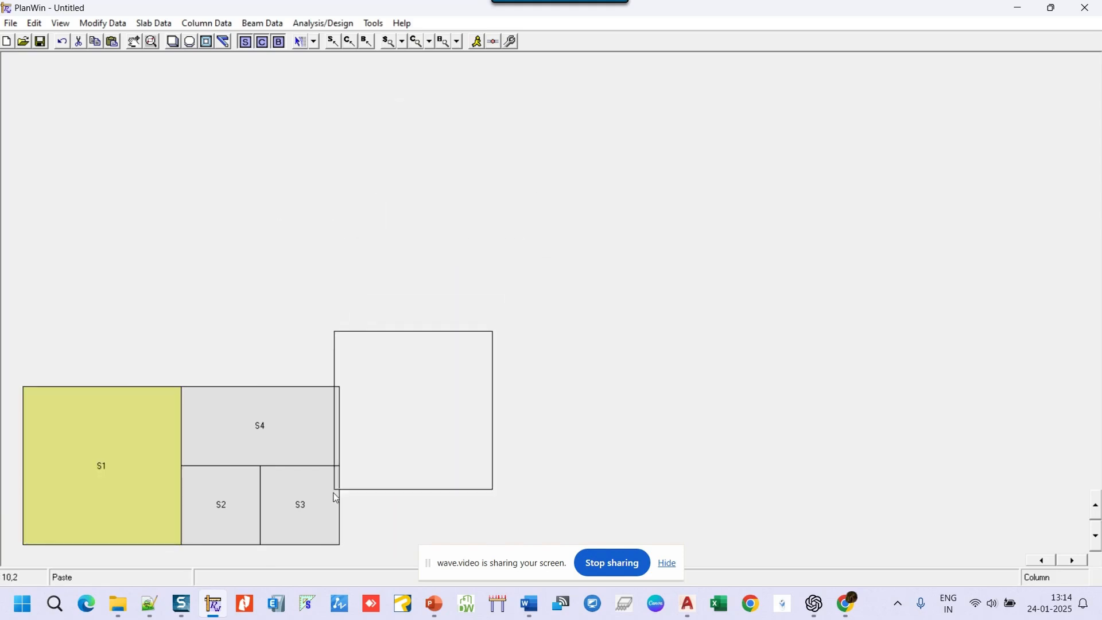
click(338, 544)
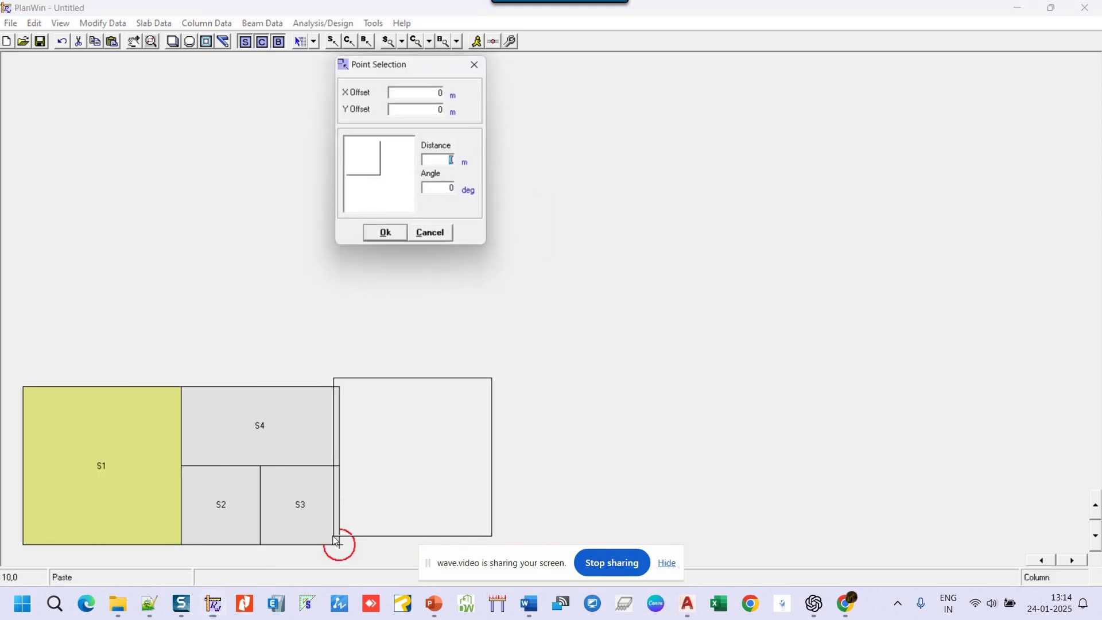
click(393, 239)
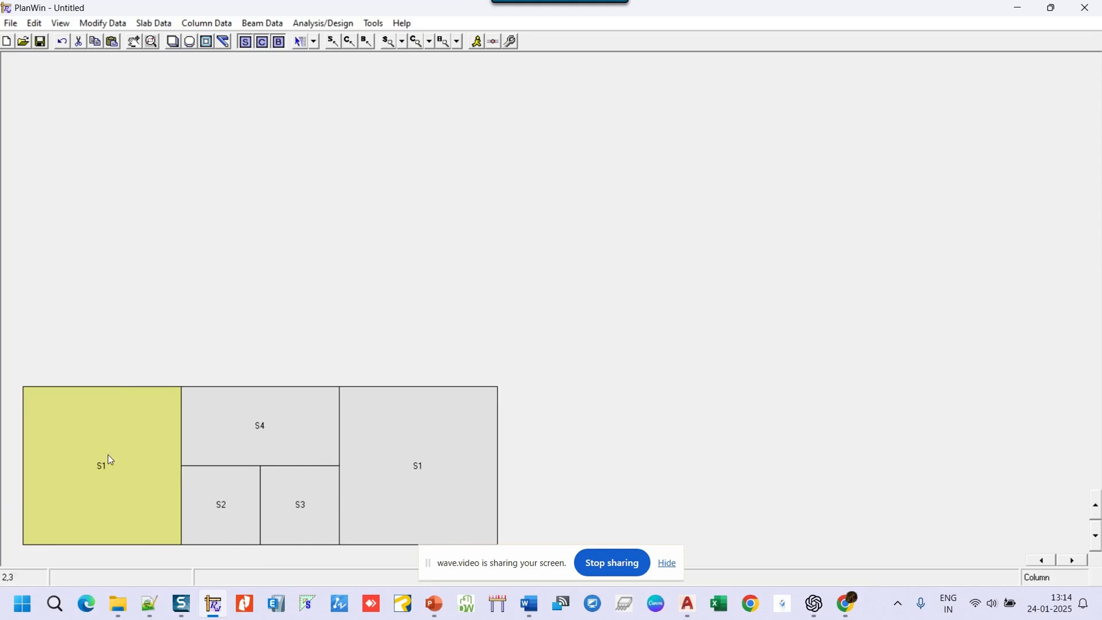
- Select all slabs, copy them and paste the whole layout above at S1's top-left corner
click(155, 24)
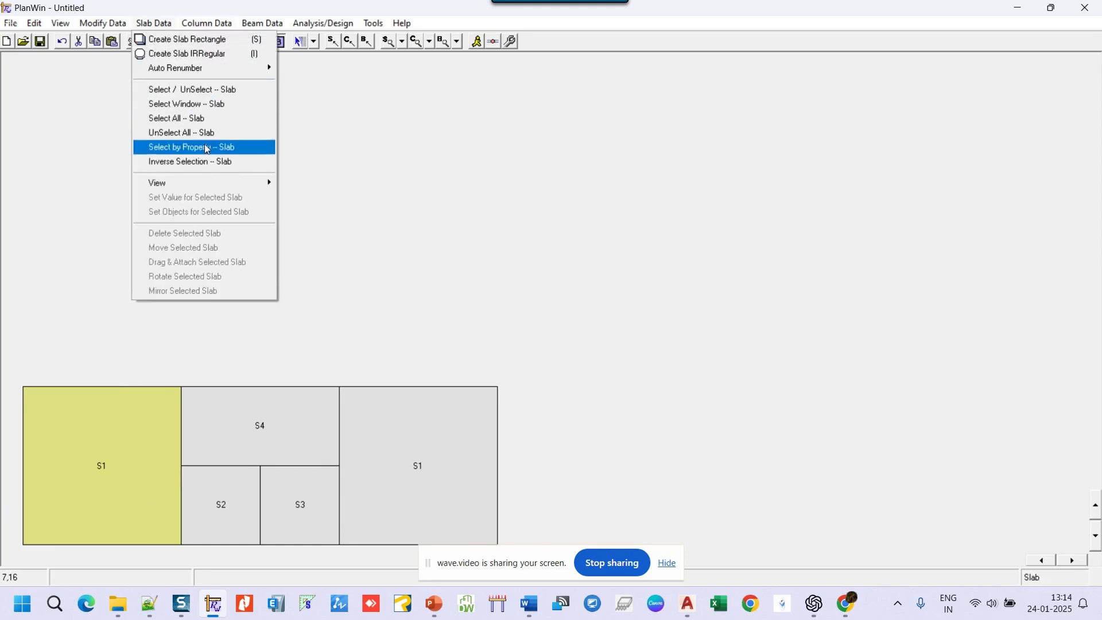
click(238, 118)
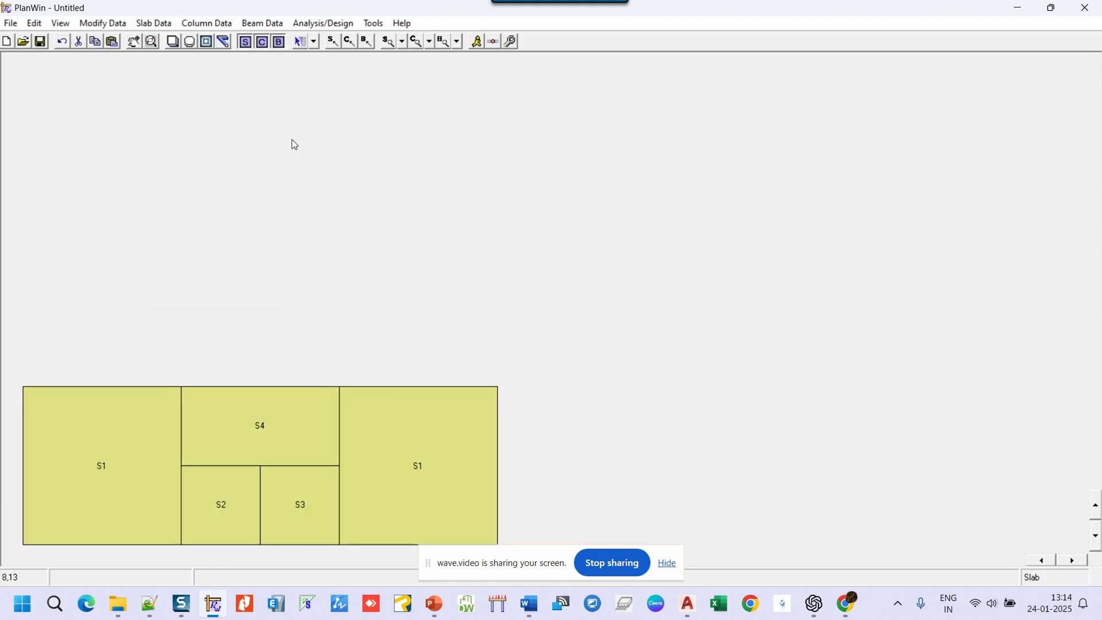
right_click(293, 144)
click(315, 153)
right_click(316, 153)
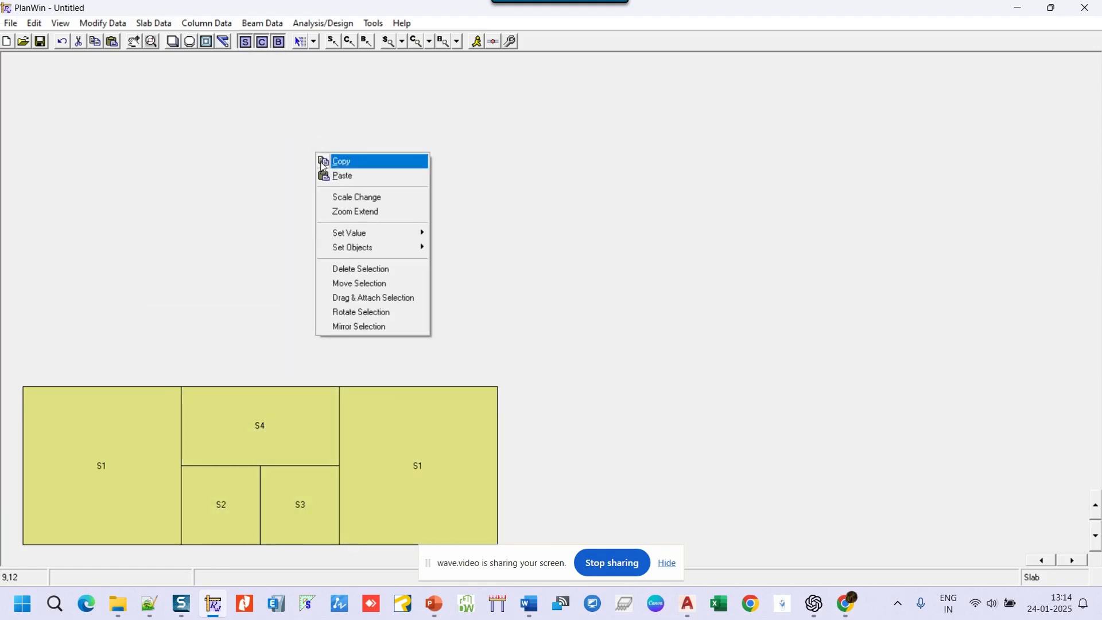
click(330, 176)
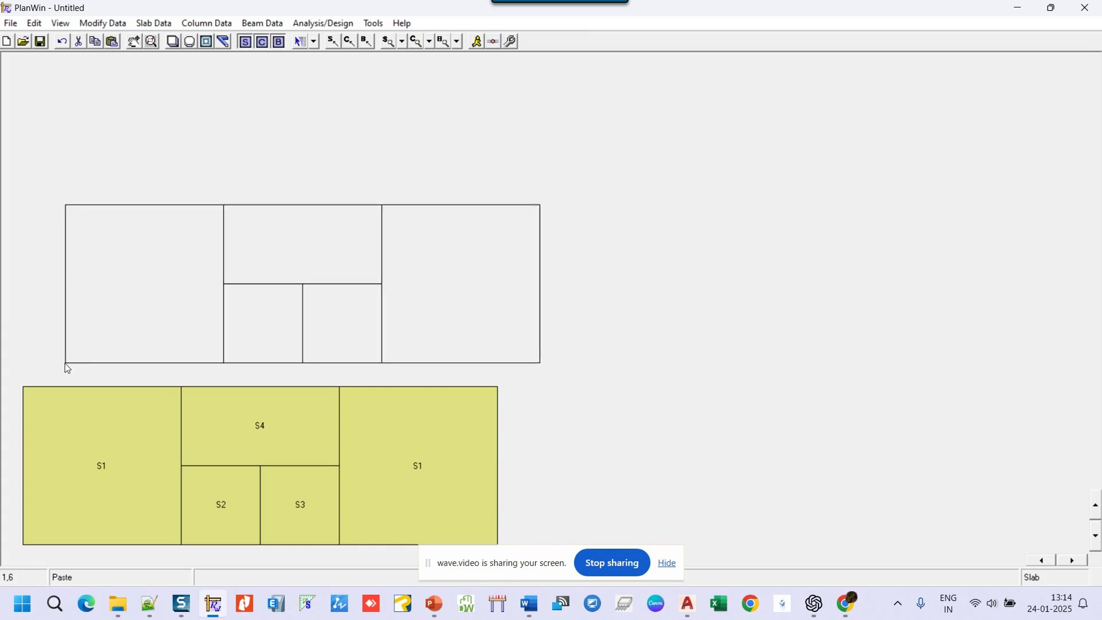
click(40, 378)
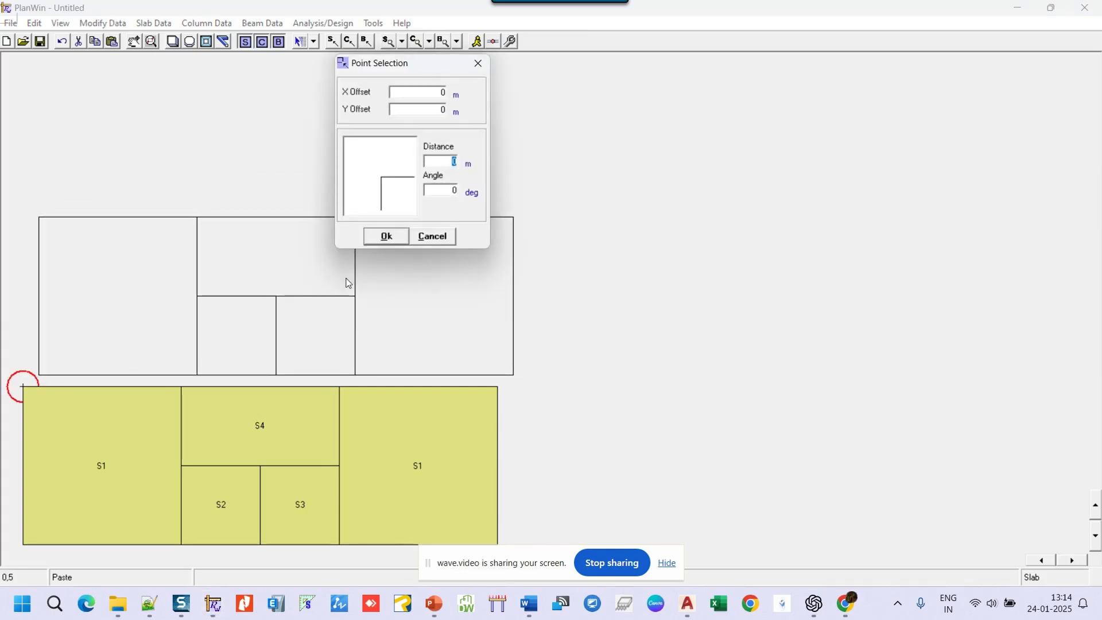
click(379, 242)
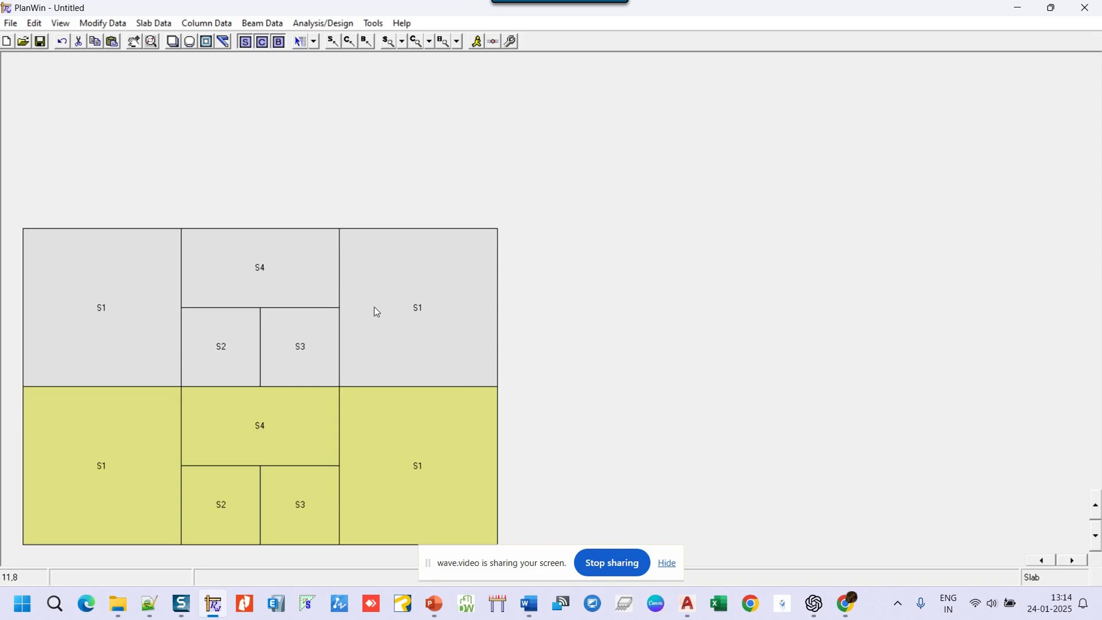
- Delete the upper-right S1 slab
right_click(388, 264)
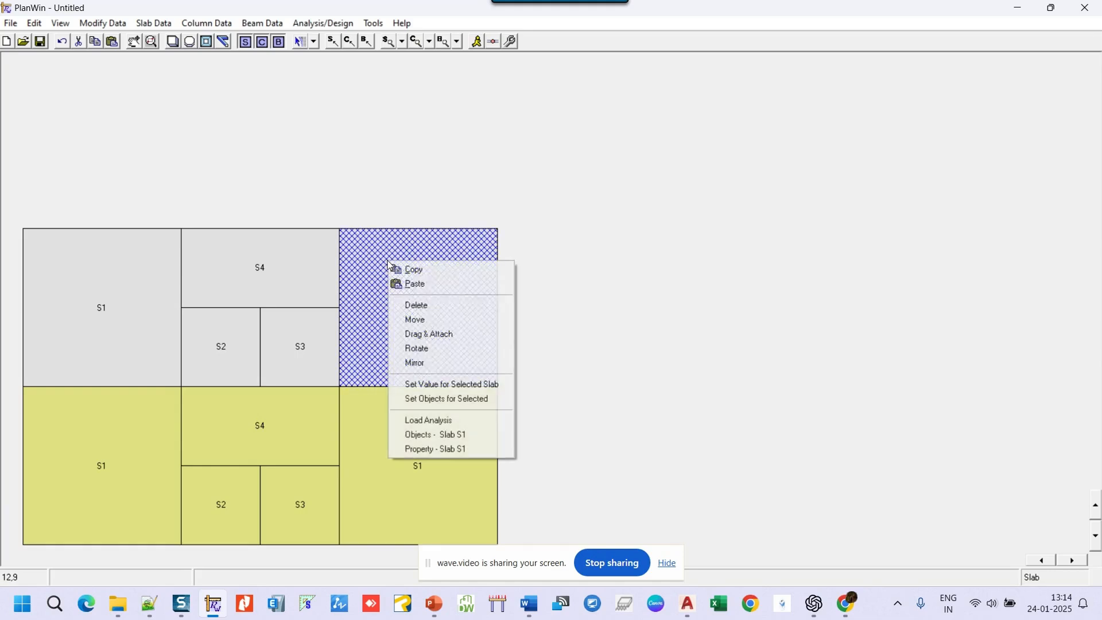
click(424, 310)
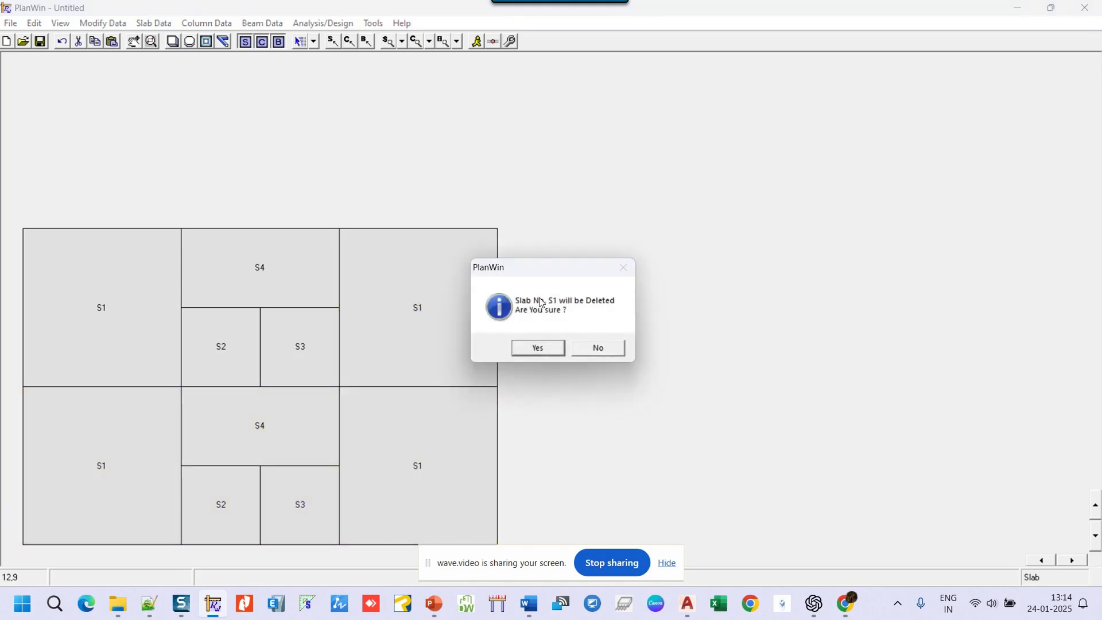
click(542, 349)
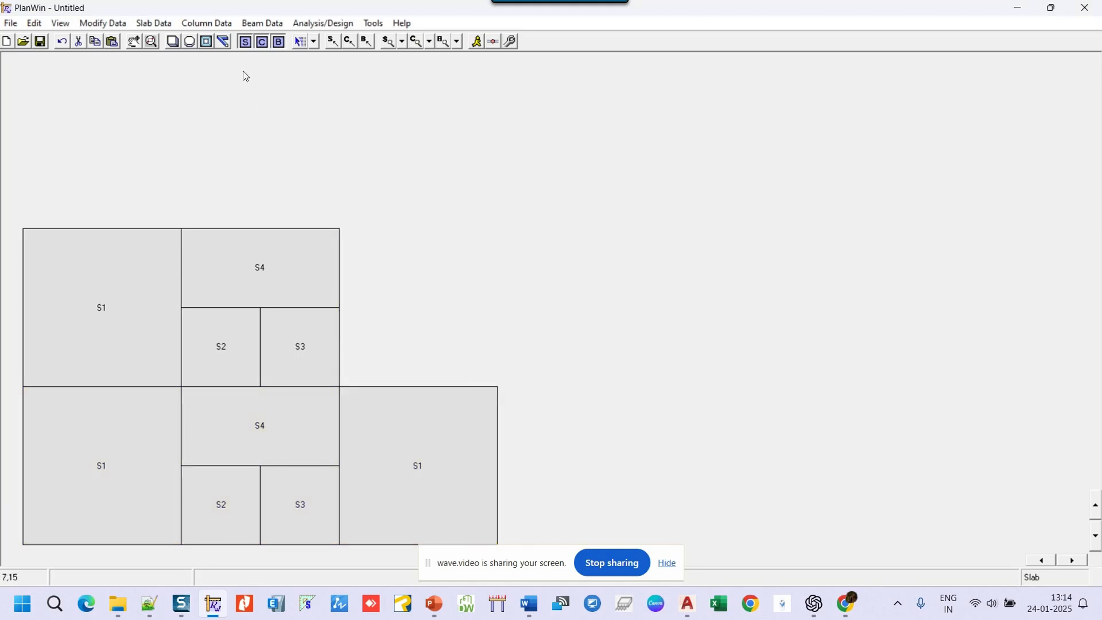
- Draw irregular slab S10 from S3's top-right corner, spanning both ways
click(191, 43)
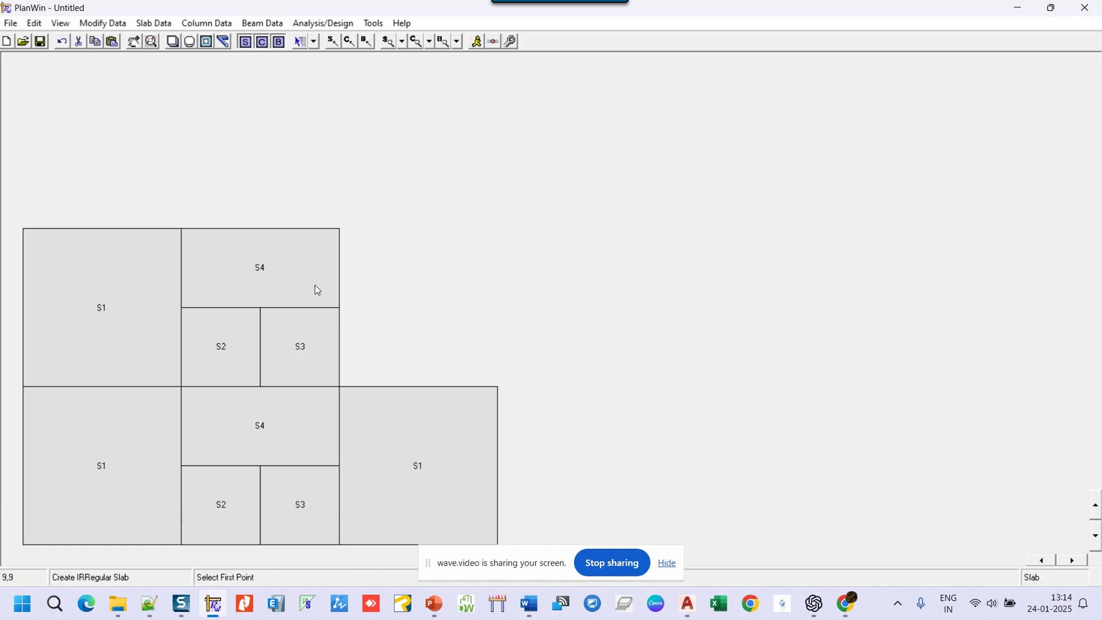
click(336, 319)
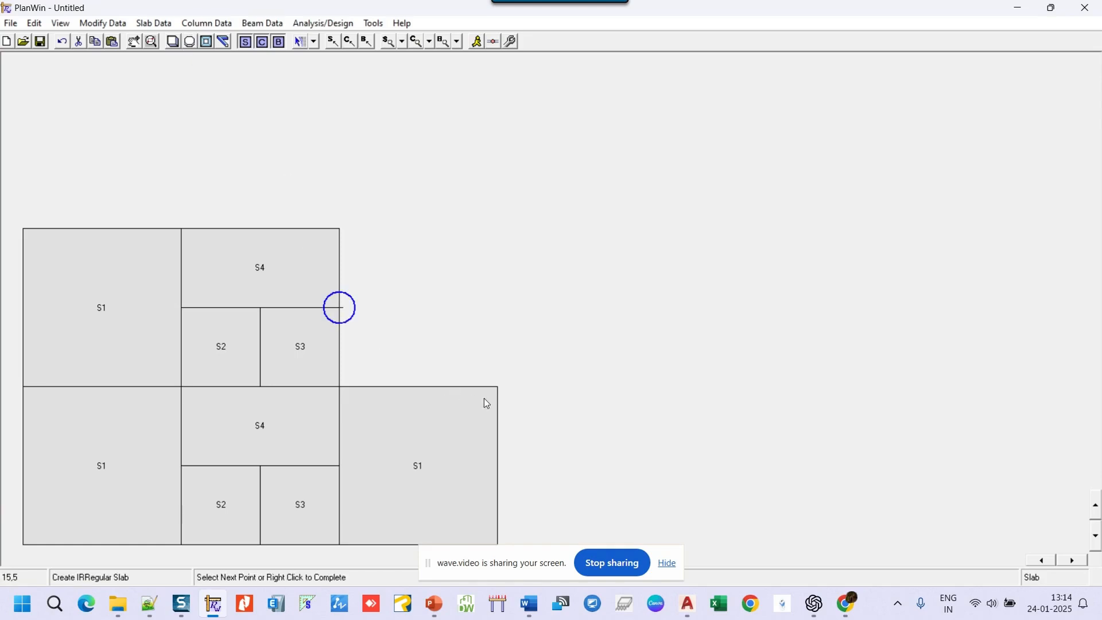
right_click(525, 261)
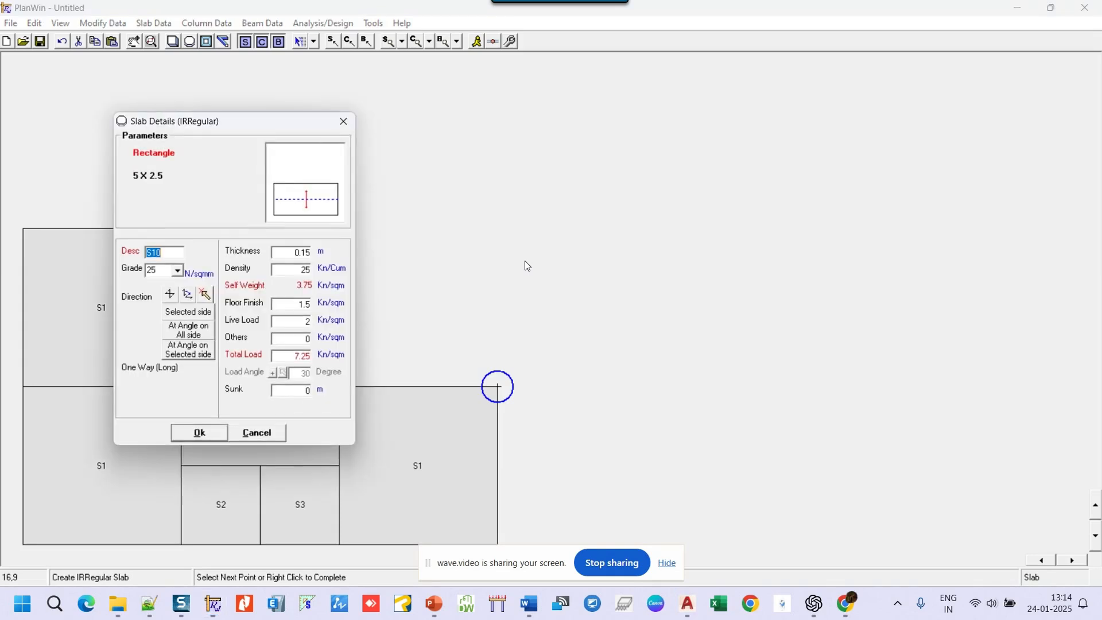
click(170, 293)
click(220, 434)
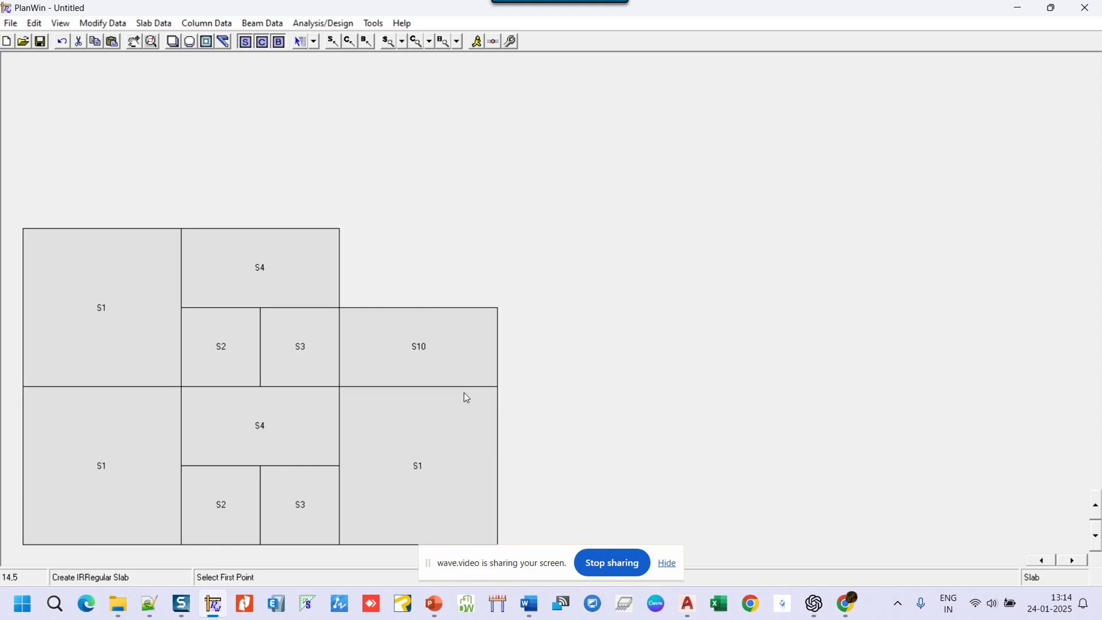
- Draw irregular slab S11 above S10, with its top point offset 4 m in Y from S10's top-right corner
click(333, 243)
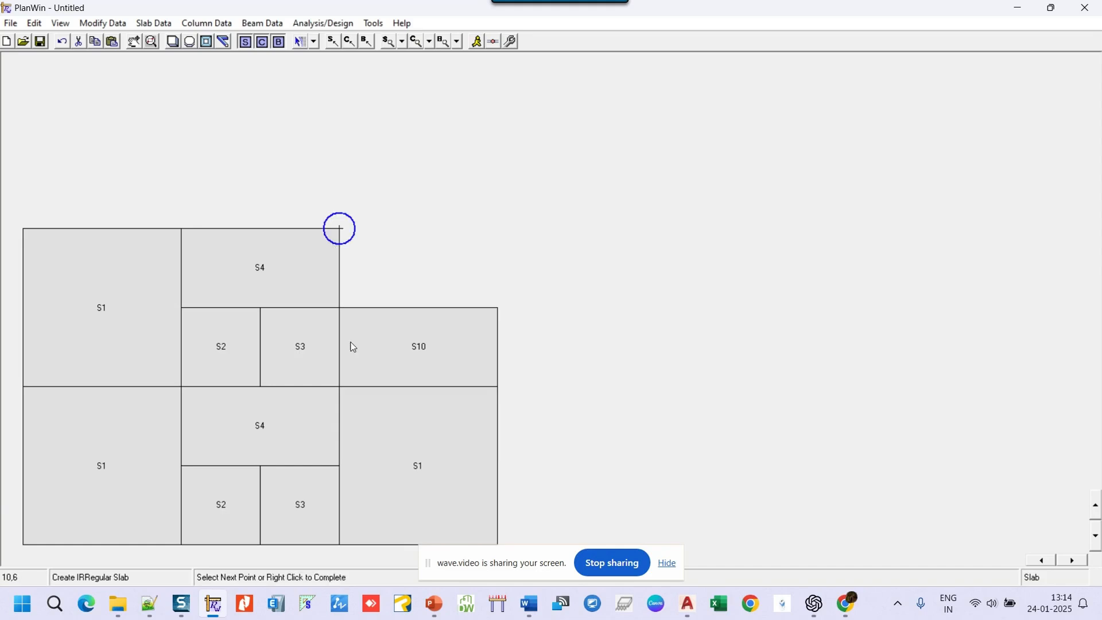
click(350, 322)
click(497, 285)
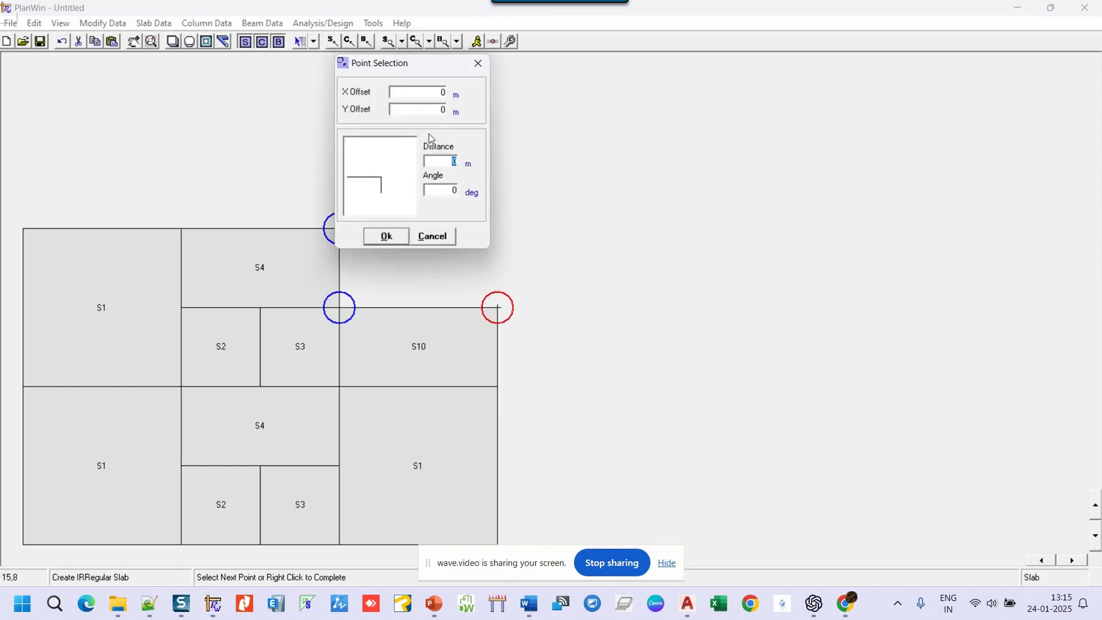
double_click(431, 110)
text(4)
click(386, 236)
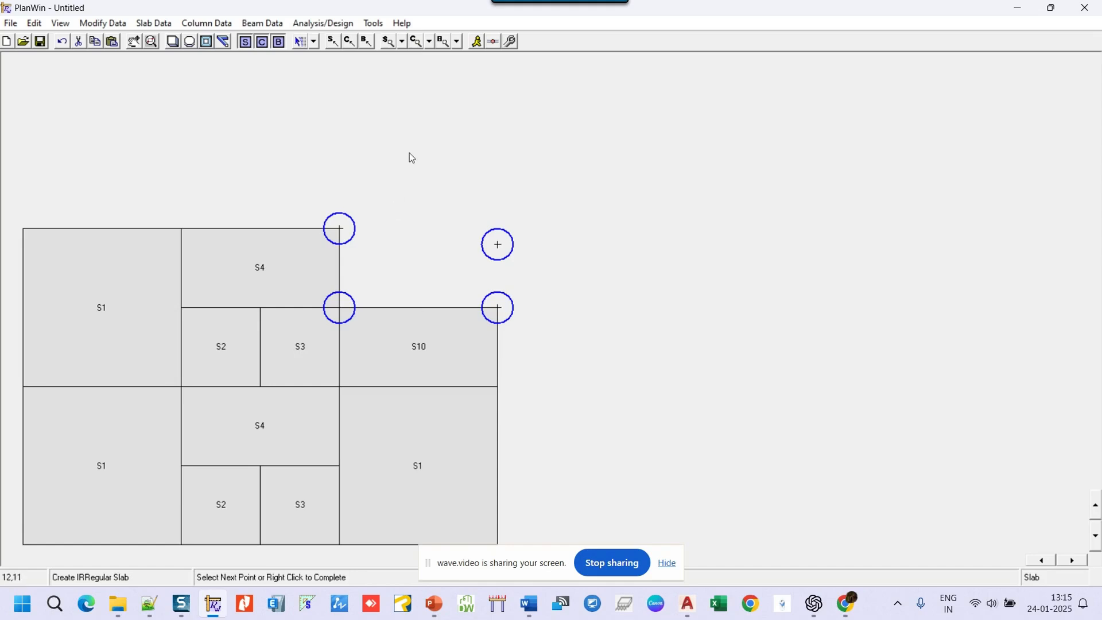
right_click(412, 118)
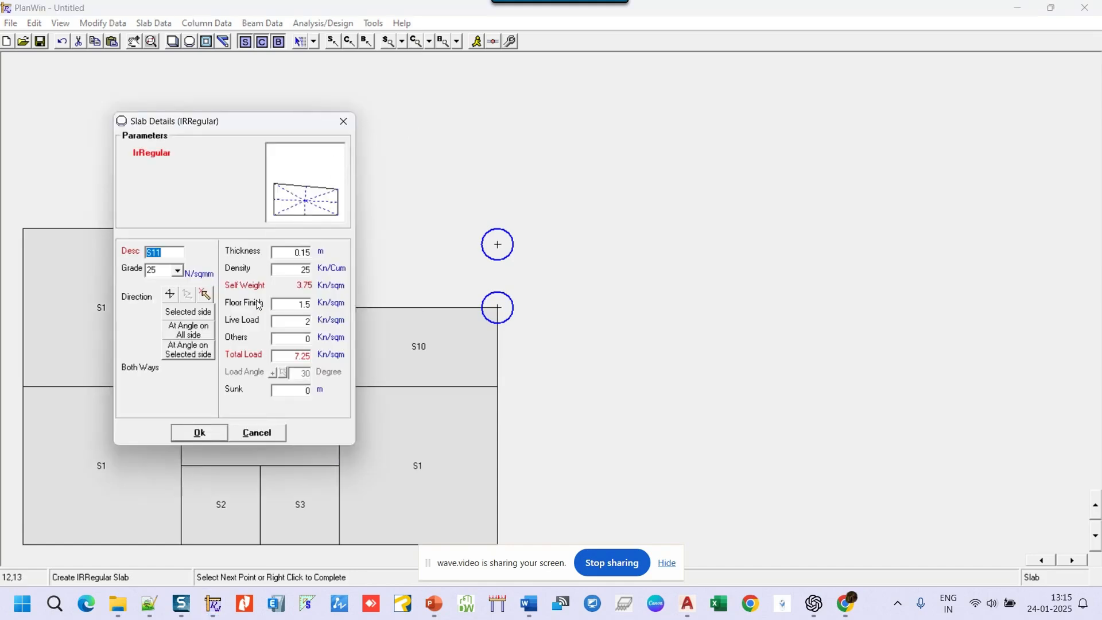
click(200, 434)
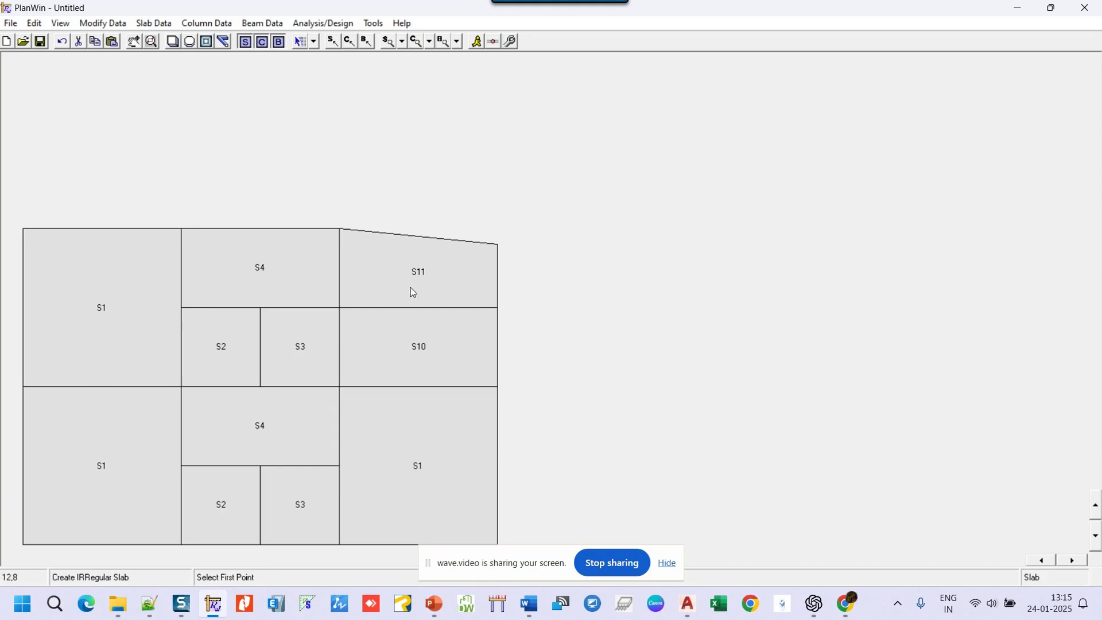
- Auto-renumber all eleven slabs left to right, top to bottom
click(315, 42)
click(315, 44)
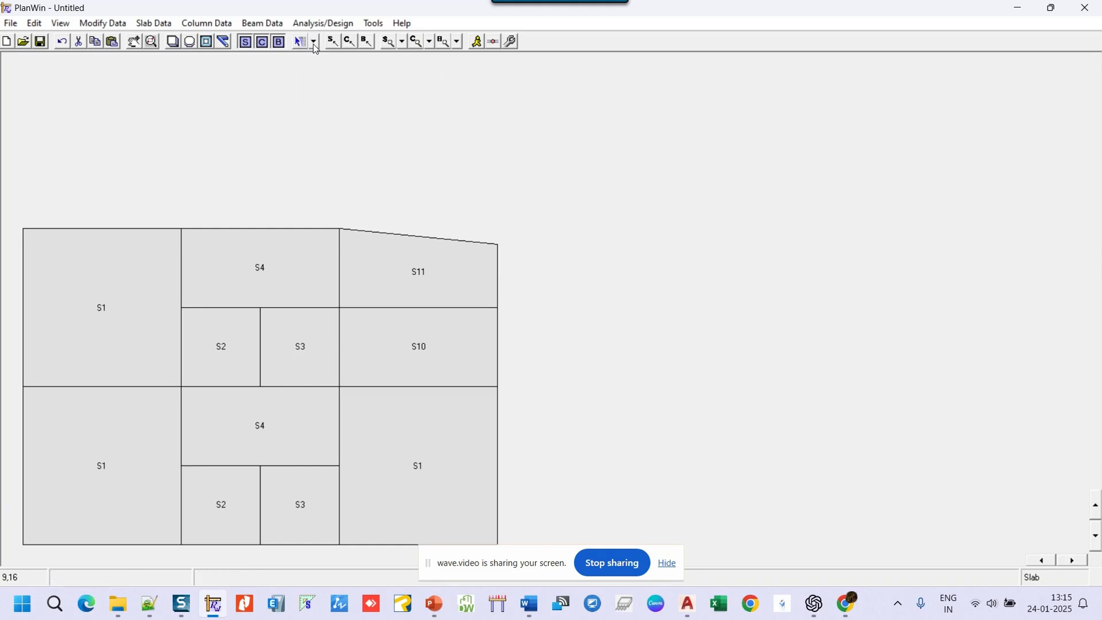
click(155, 25)
mouse_move(174, 70)
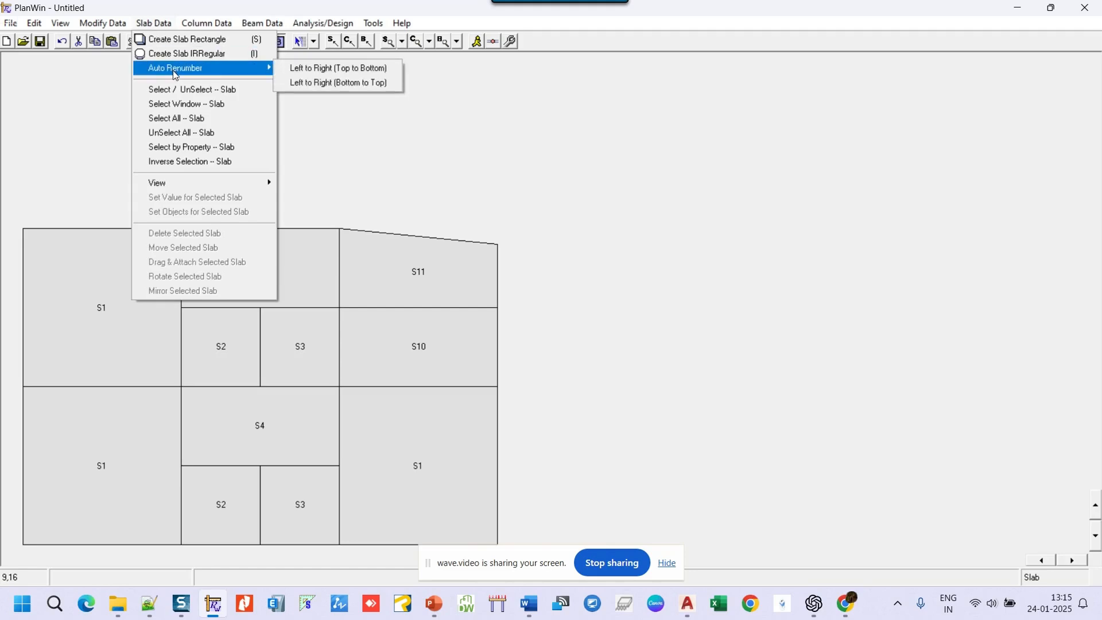
click(310, 69)
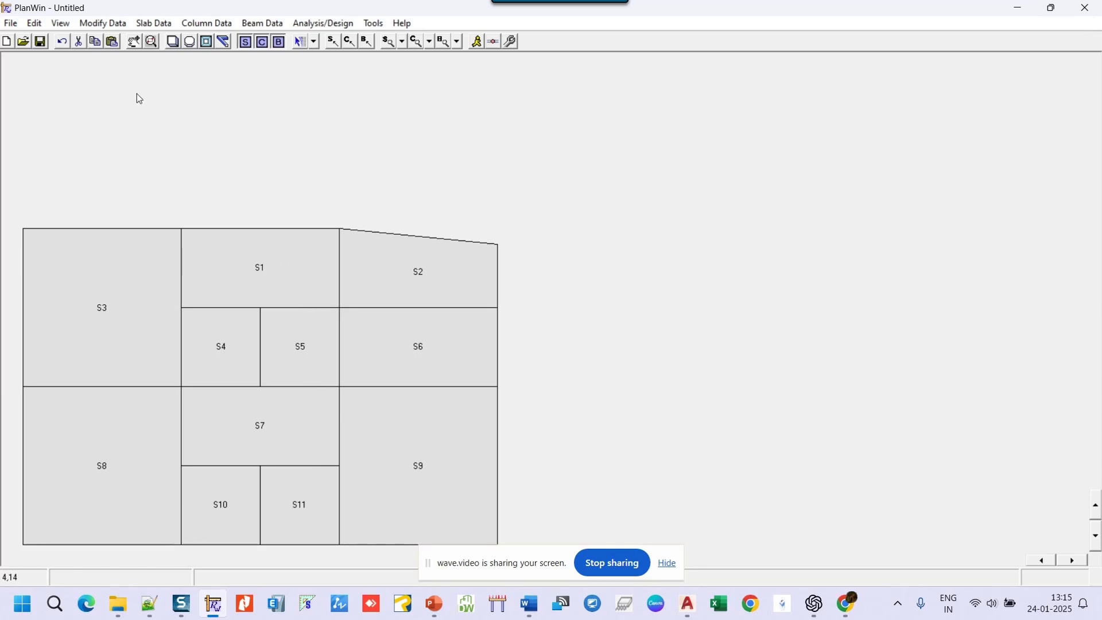
- Label slabs with load direction, then switch labels to floor finish, showing 1.5 on every slab
click(10, 24)
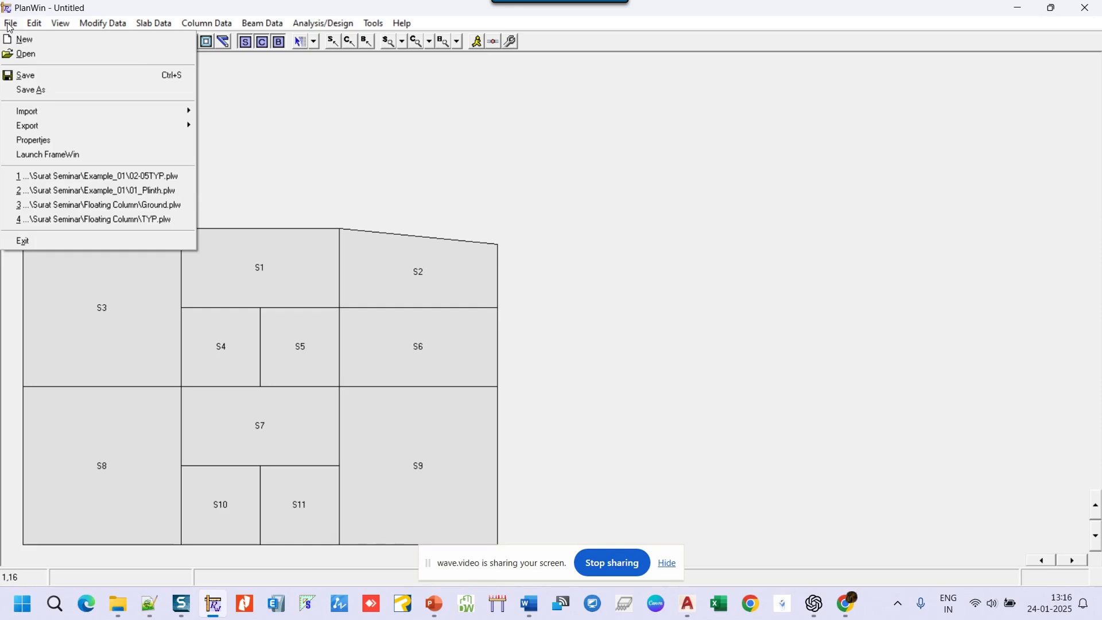
click(343, 85)
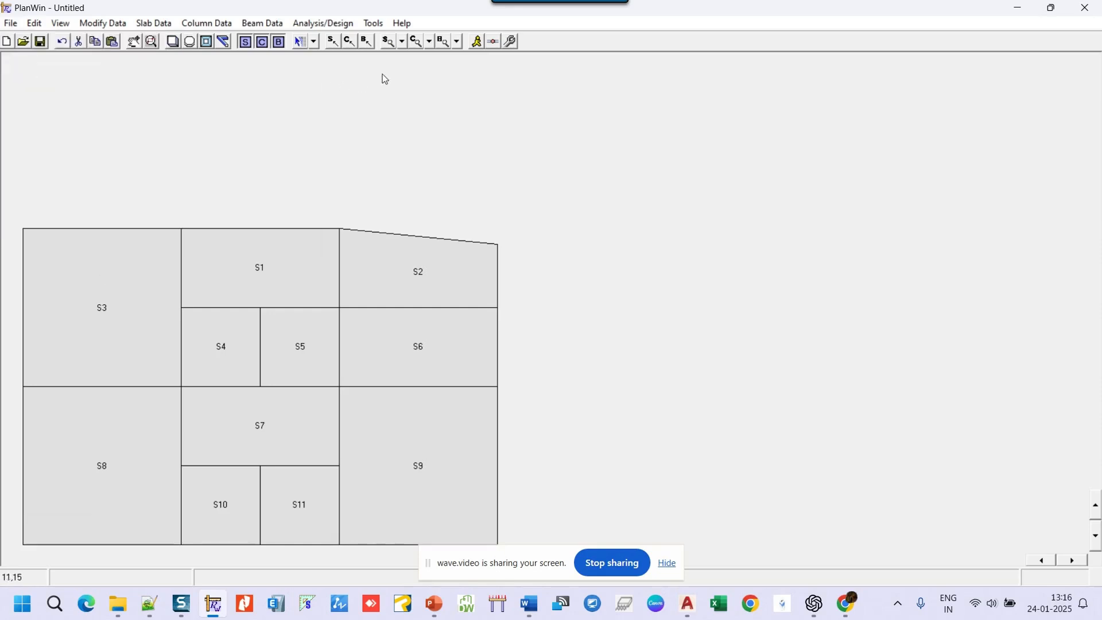
click(403, 42)
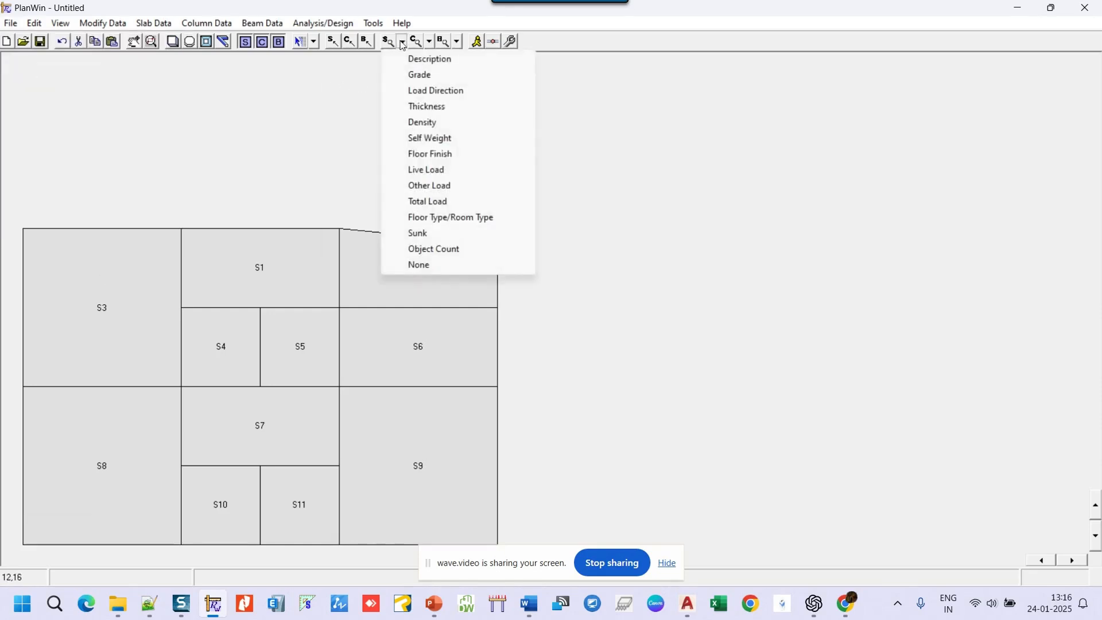
click(425, 92)
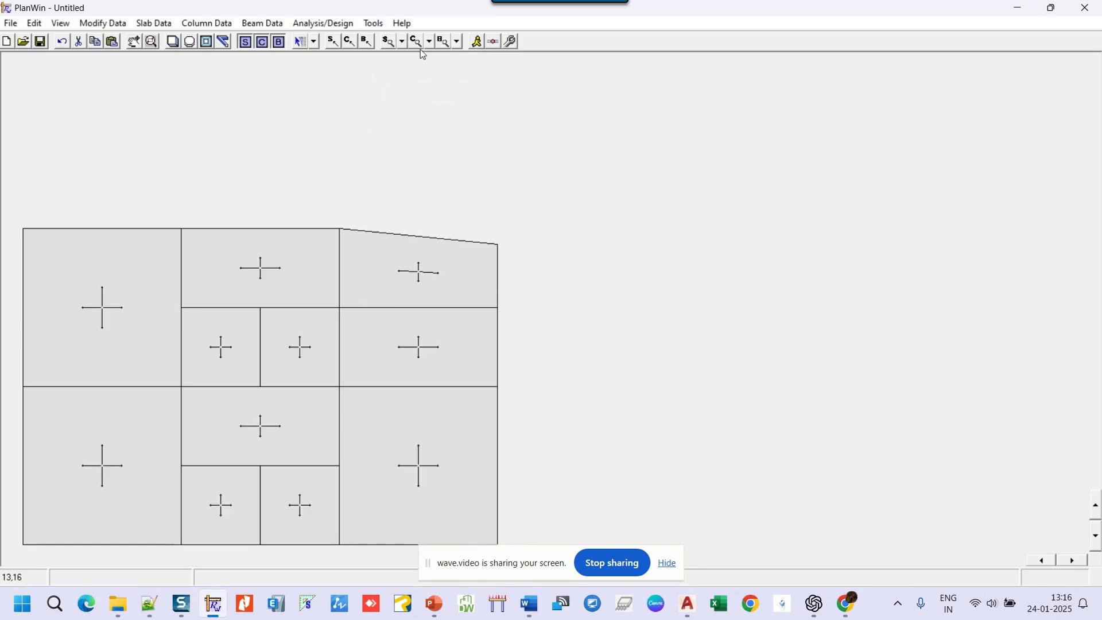
click(402, 42)
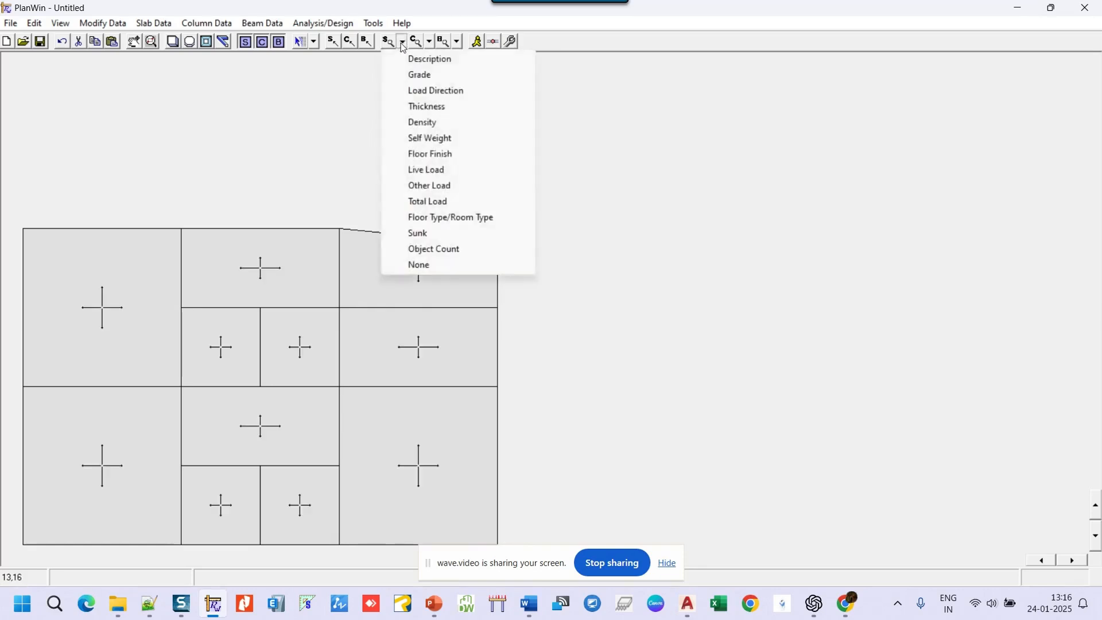
click(440, 154)
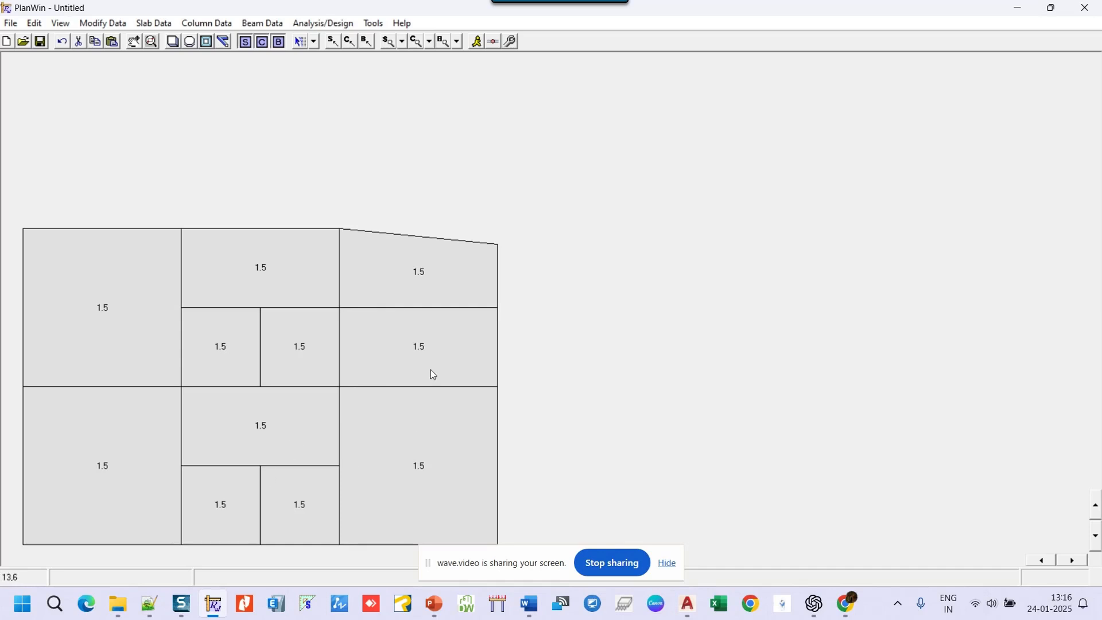
- Set slab S6's floor finish to 2 and label all slabs with total load (7.75 on S6, 7.25 elsewhere)
right_click(410, 353)
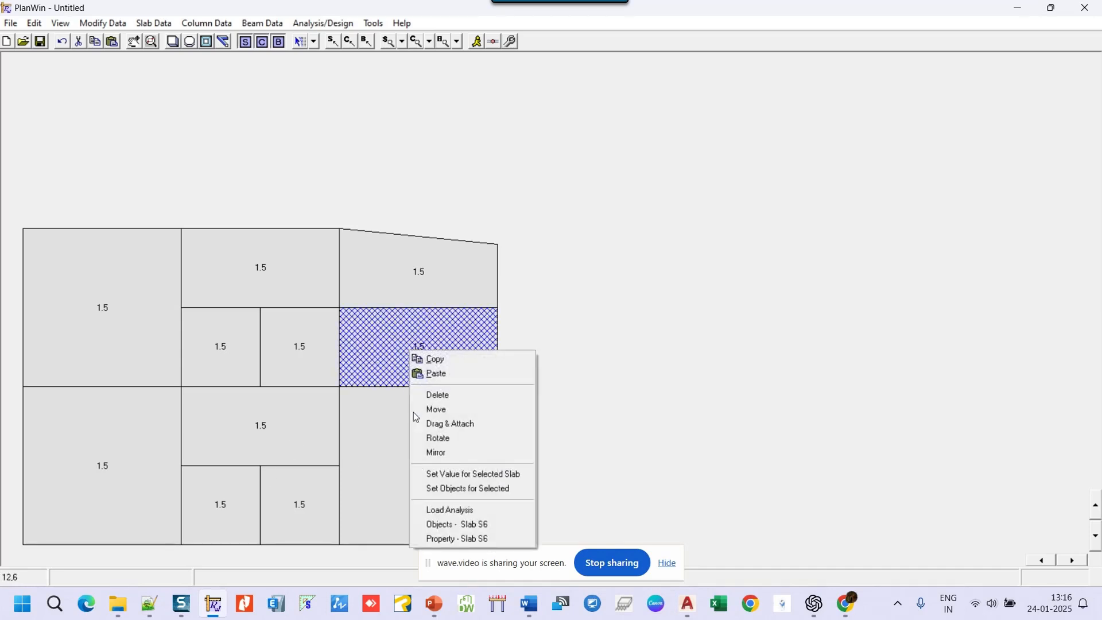
click(428, 538)
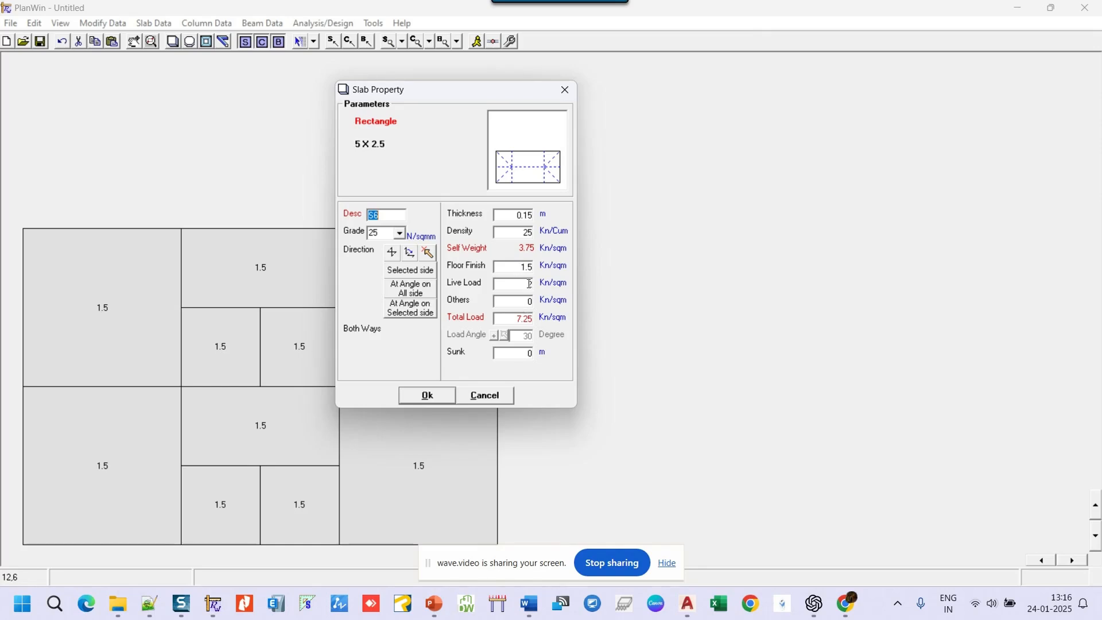
drag(518, 267, 609, 268)
text(2)
click(427, 395)
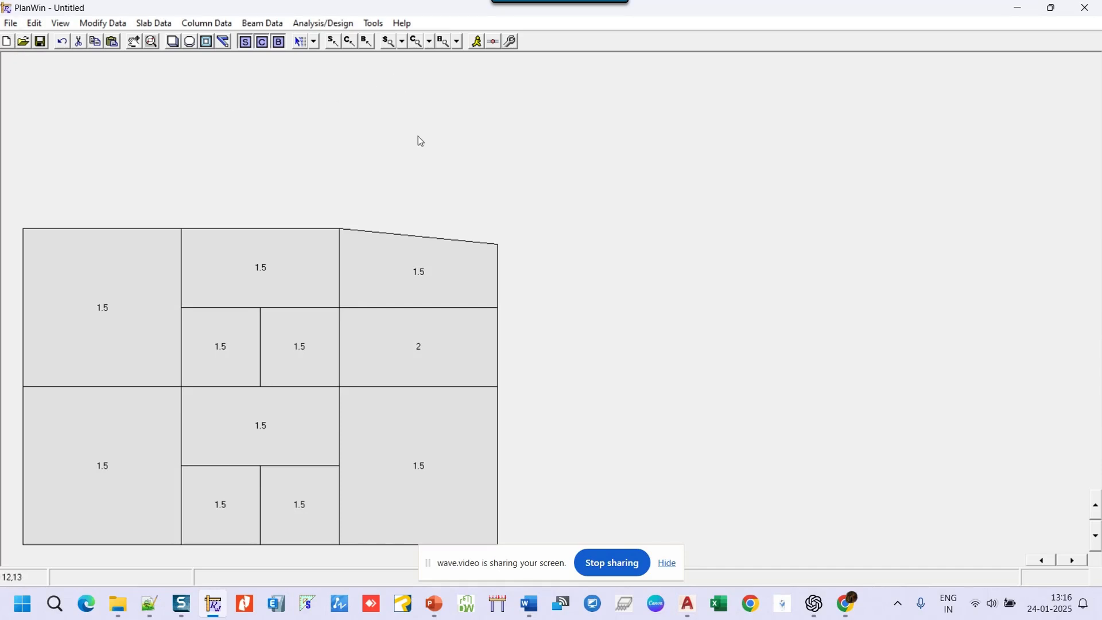
click(402, 41)
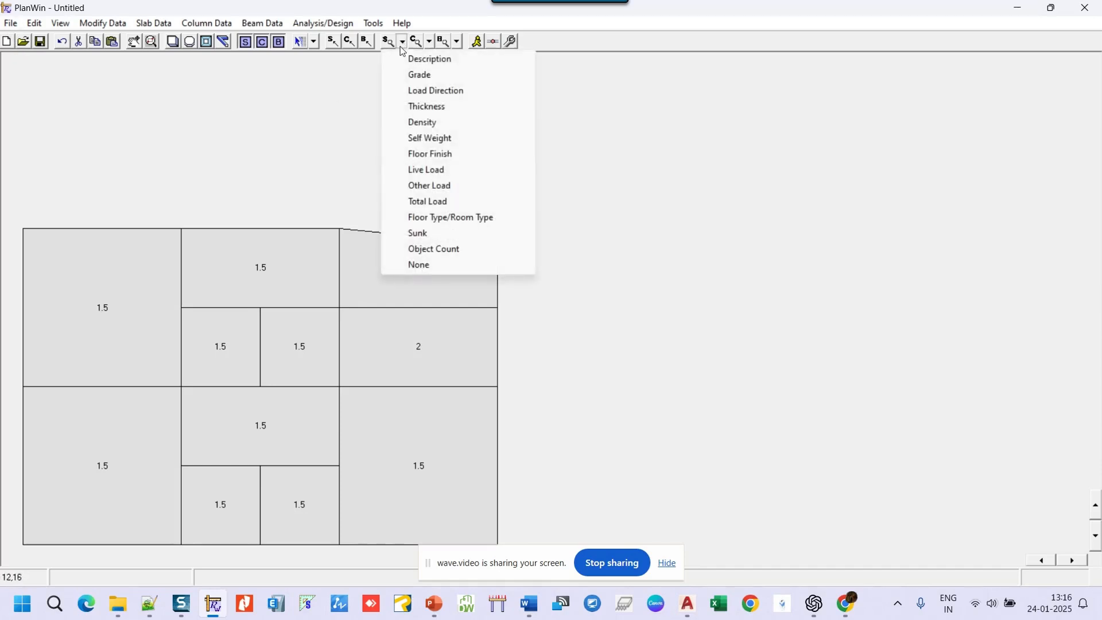
click(429, 202)
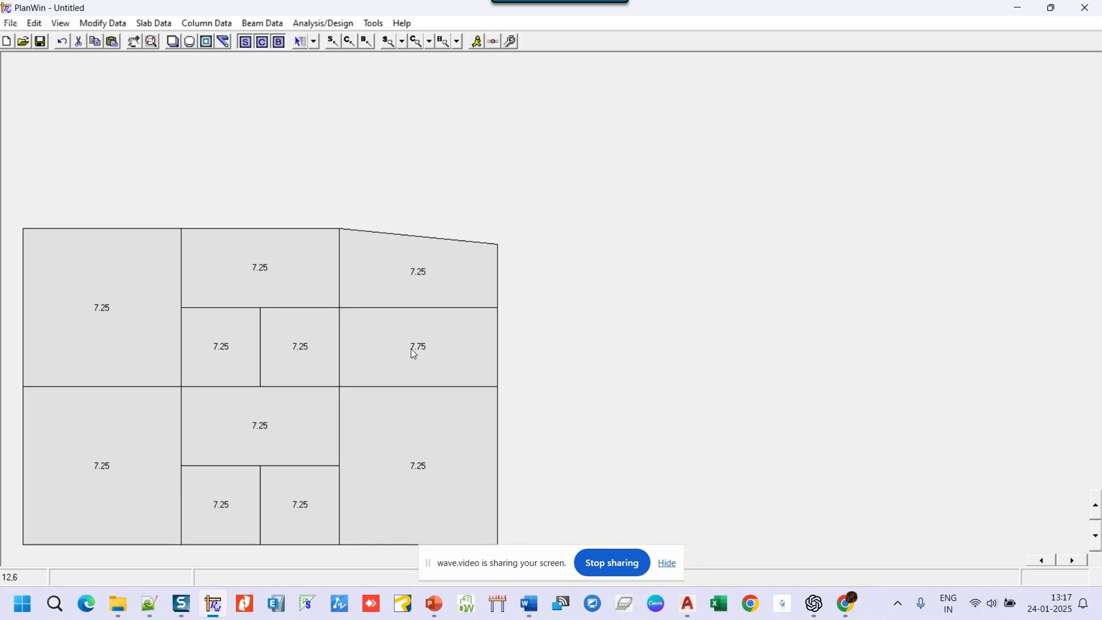
- Start Save As and create a new 'Video Recording' folder under Surat Seminar
click(12, 24)
click(66, 90)
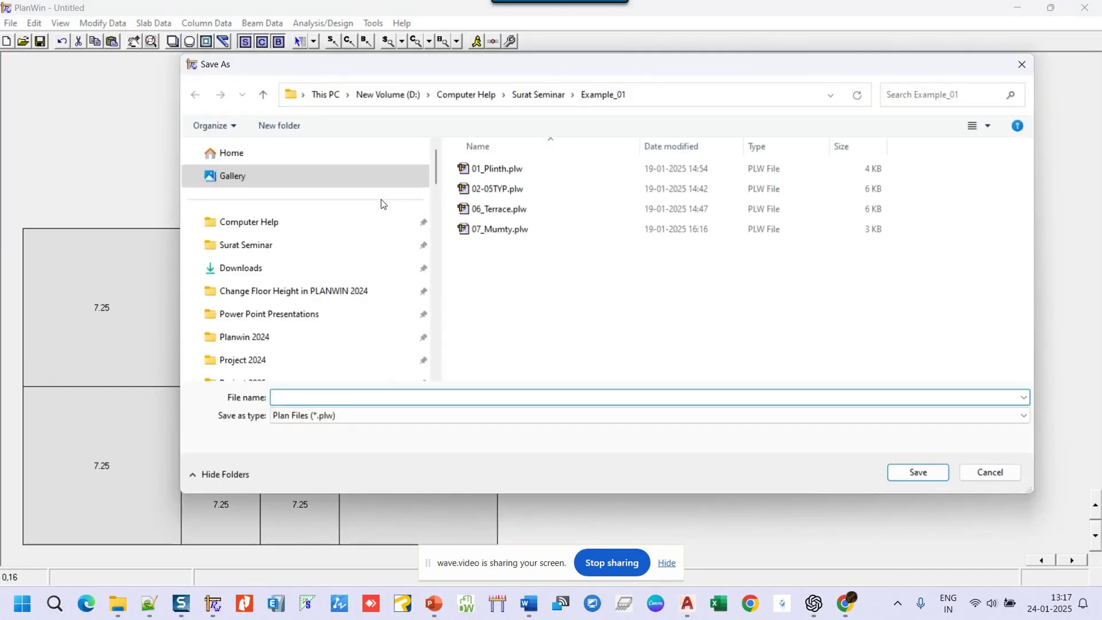
click(538, 96)
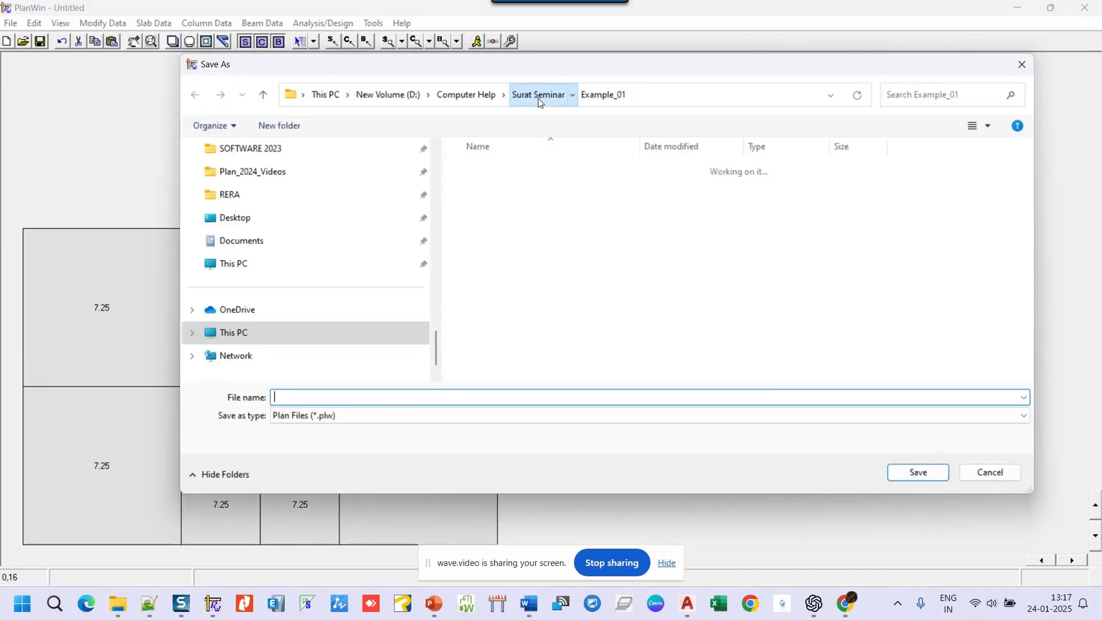
click(286, 125)
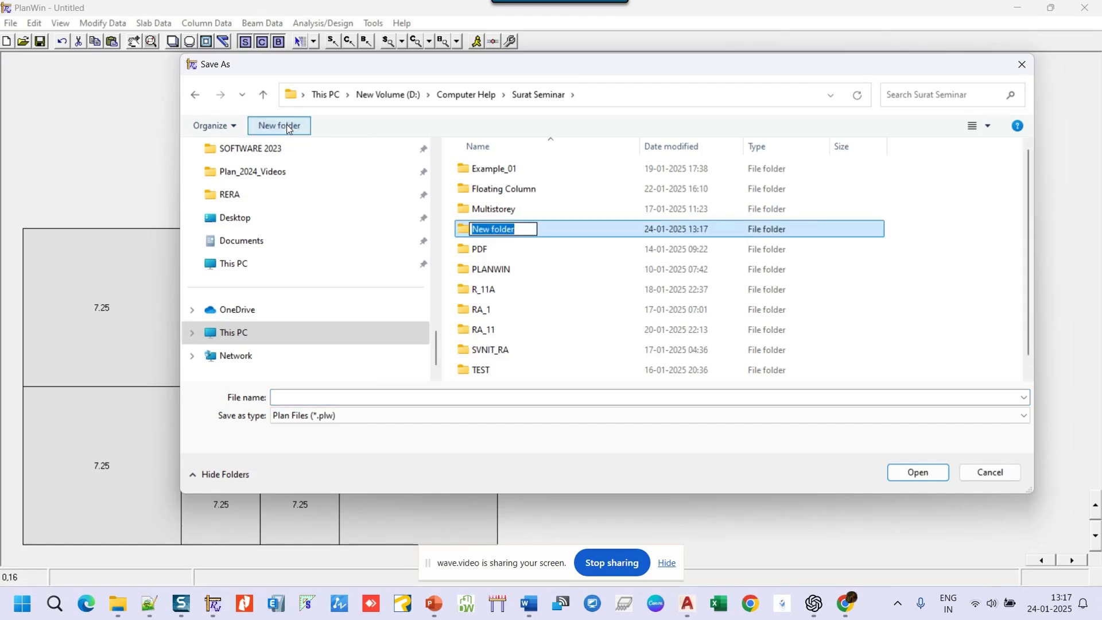
text(Video )
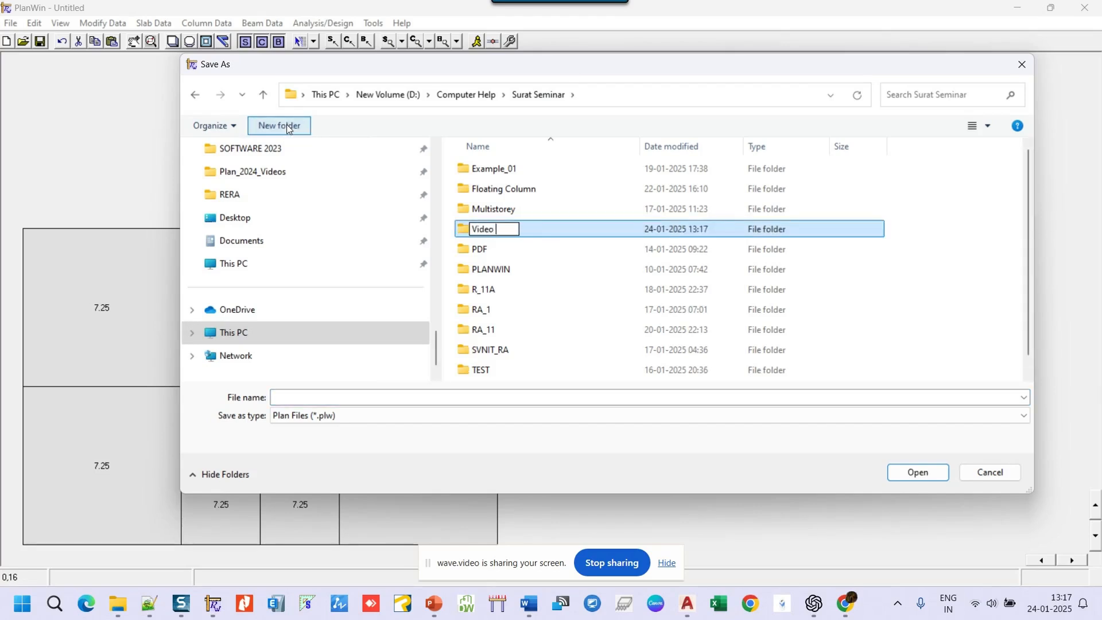
text(Recording)
click(573, 309)
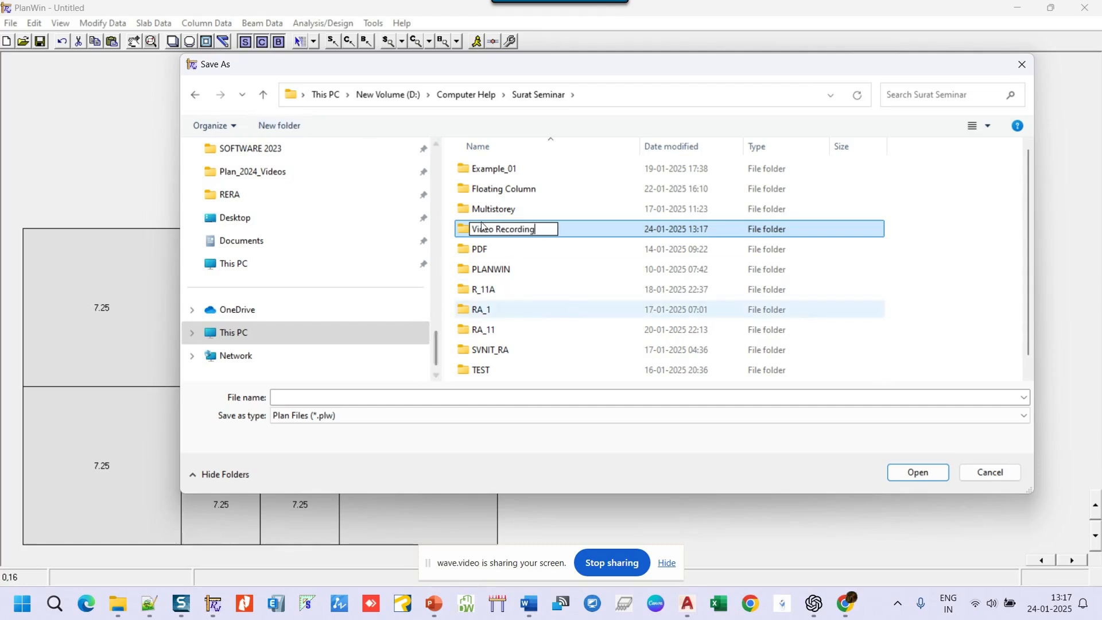
- Save the plan as TYP inside the Video Recording folder
scroll(517, 307, down, 1)
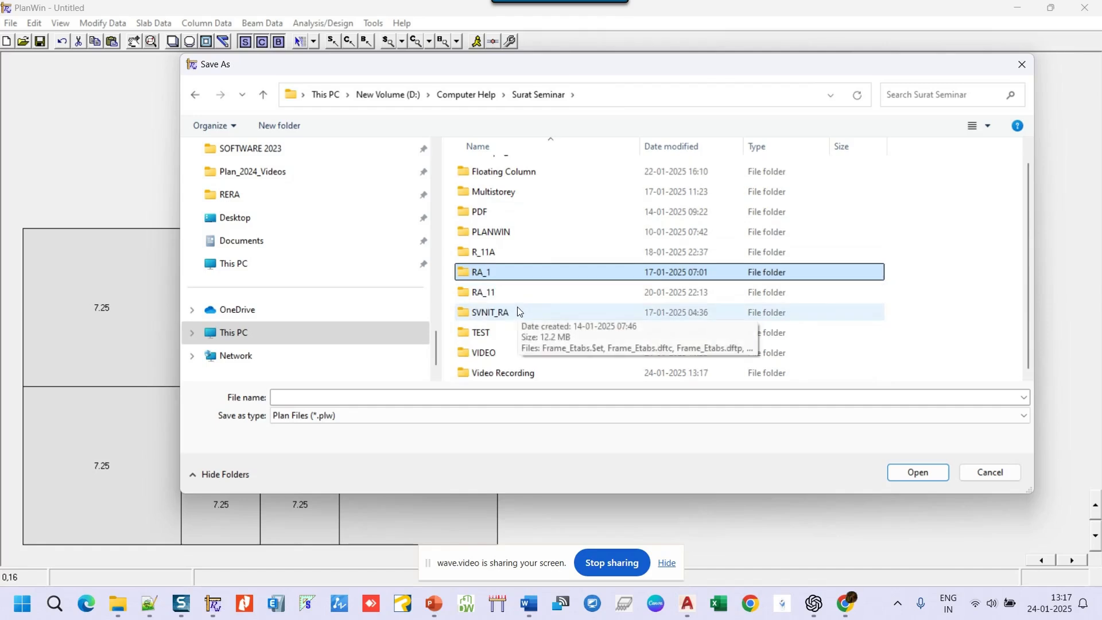
double_click(498, 374)
click(349, 398)
text(TYP)
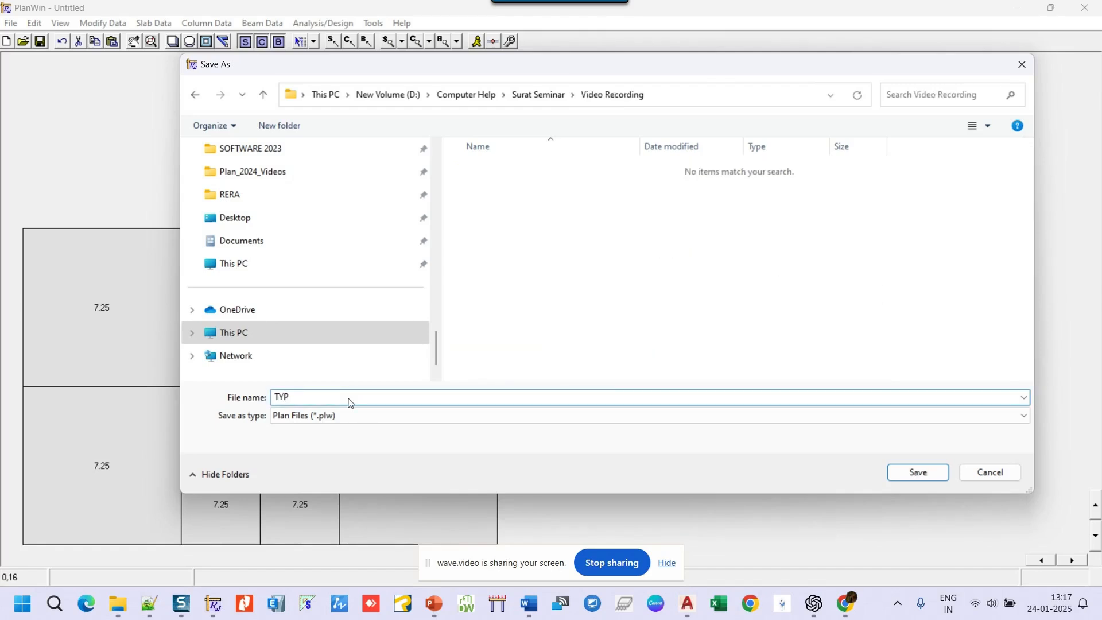
key(Return)
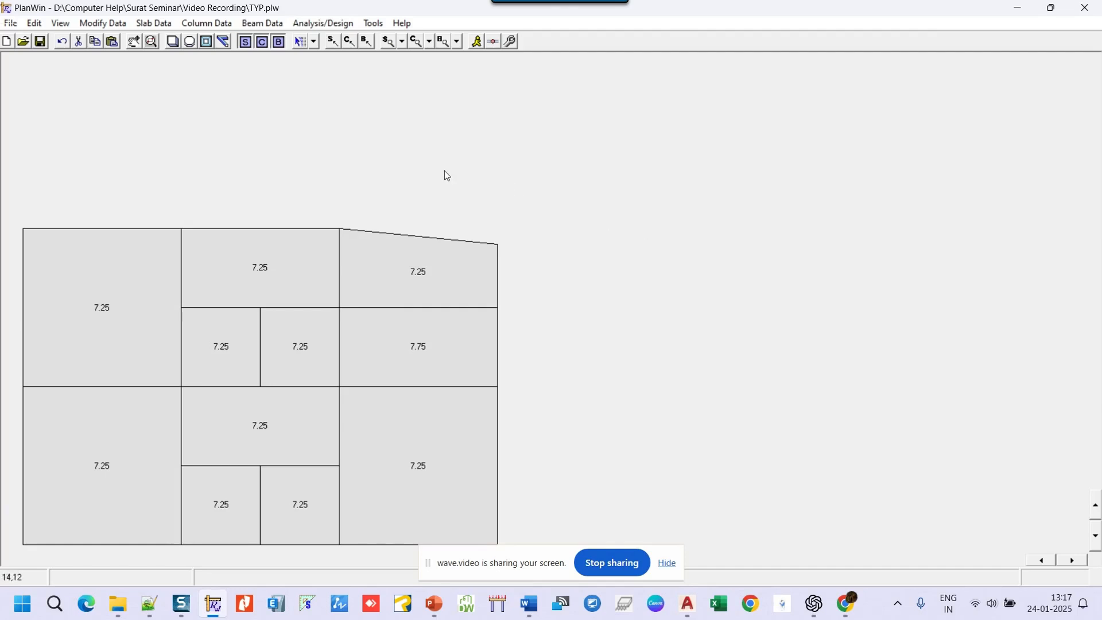
- Run Judge Column from Column Data, keeping the 0.23 m column size
click(206, 25)
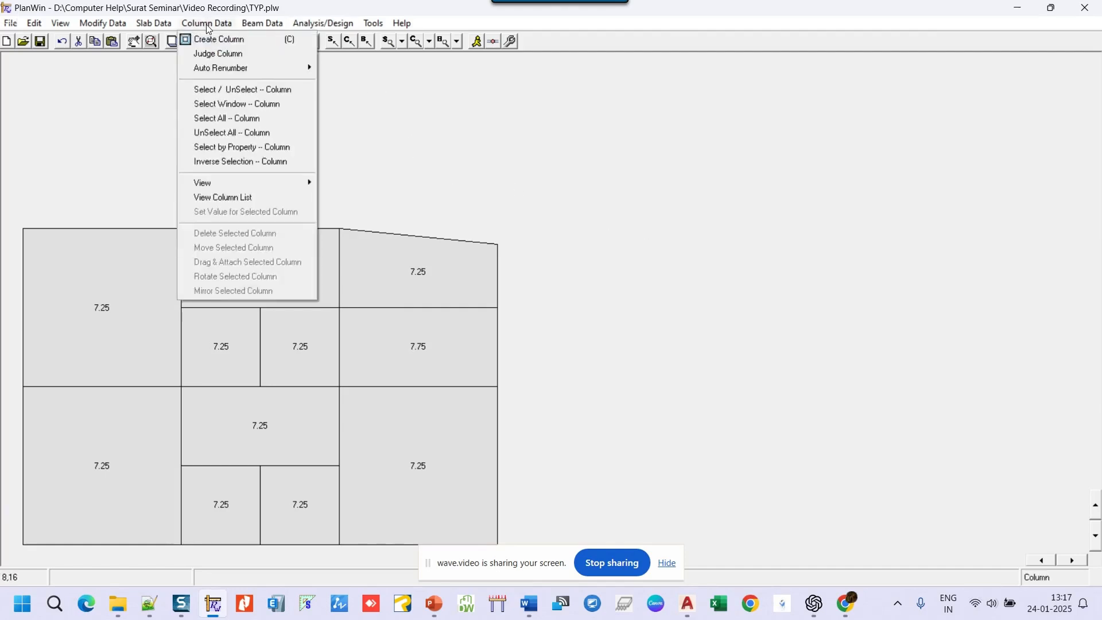
click(238, 57)
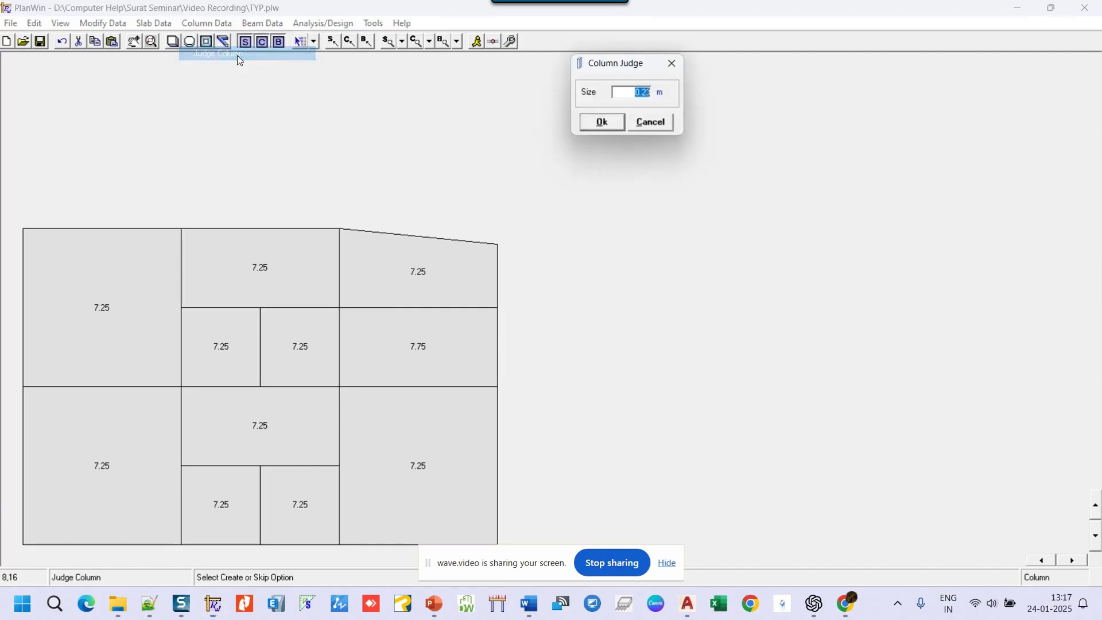
drag(625, 68, 374, 97)
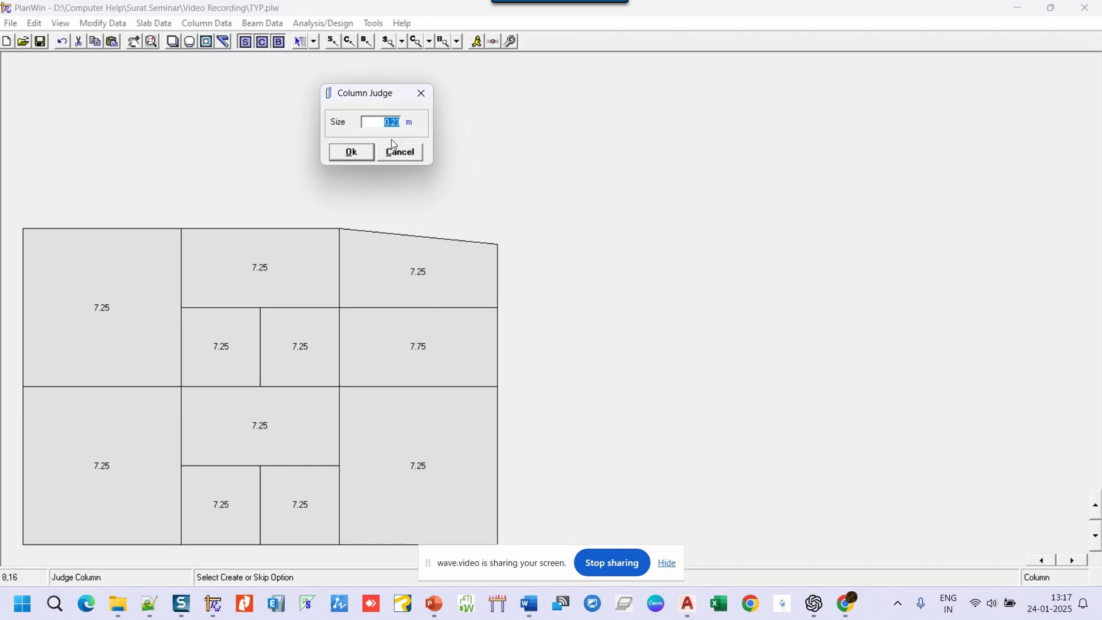
click(362, 156)
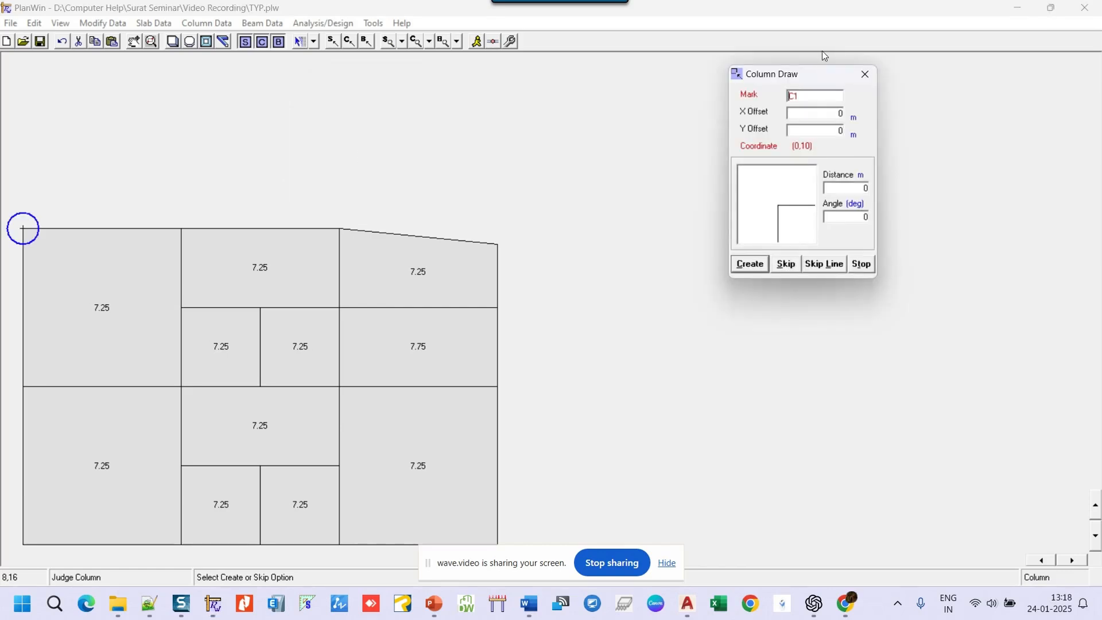
- Place columns C1 to C6 across the top junctions, skipping the one at (7.5,7.5)
drag(817, 74, 633, 59)
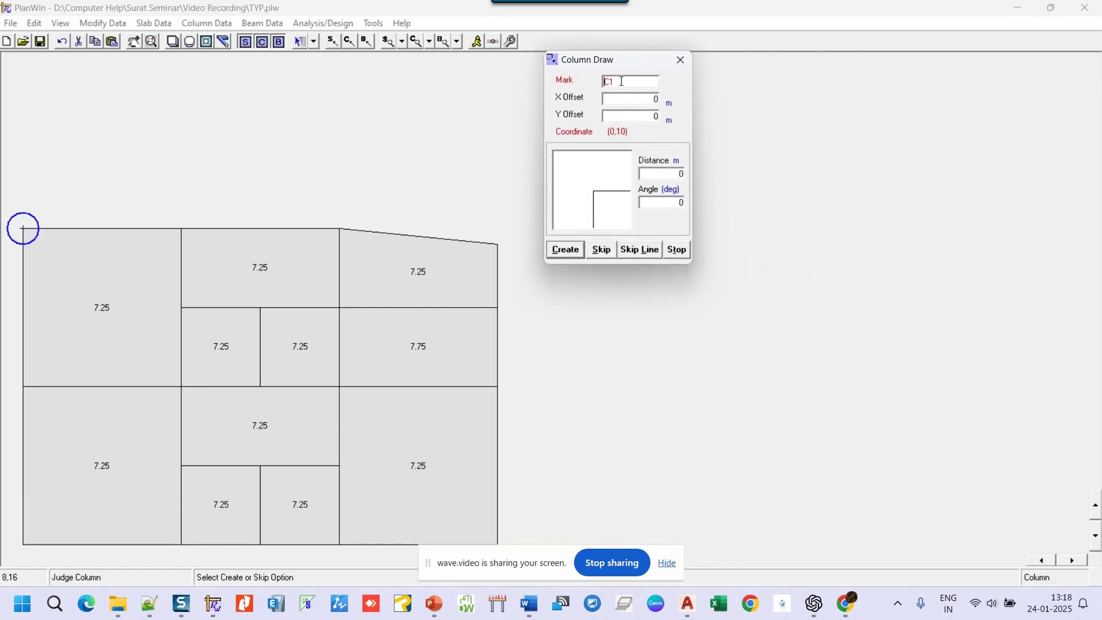
click(575, 256)
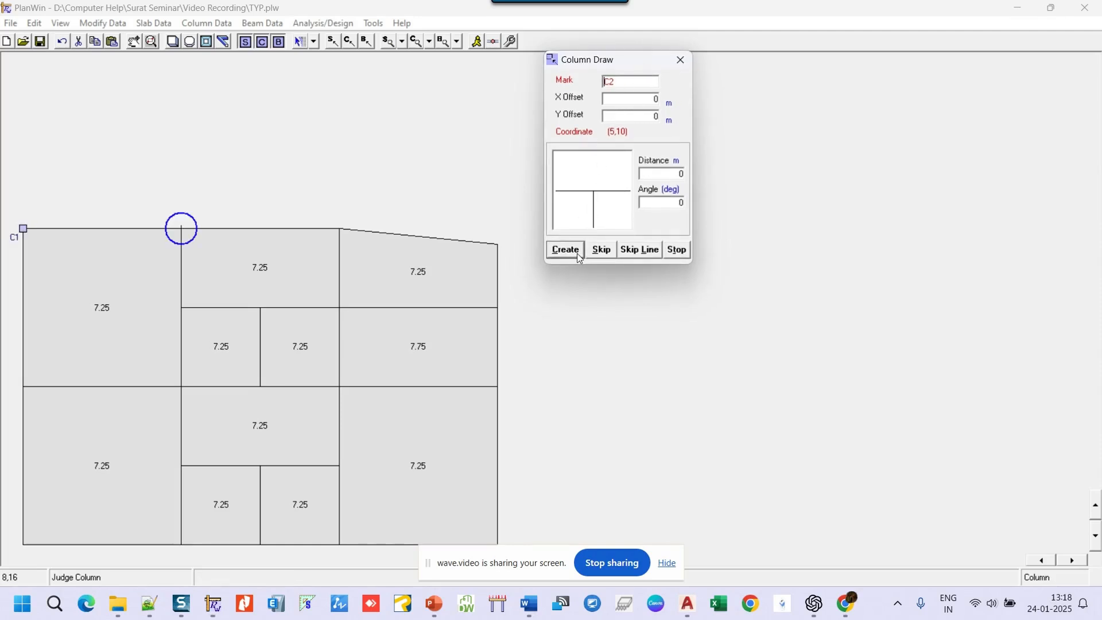
click(578, 256)
click(577, 256)
click(578, 256)
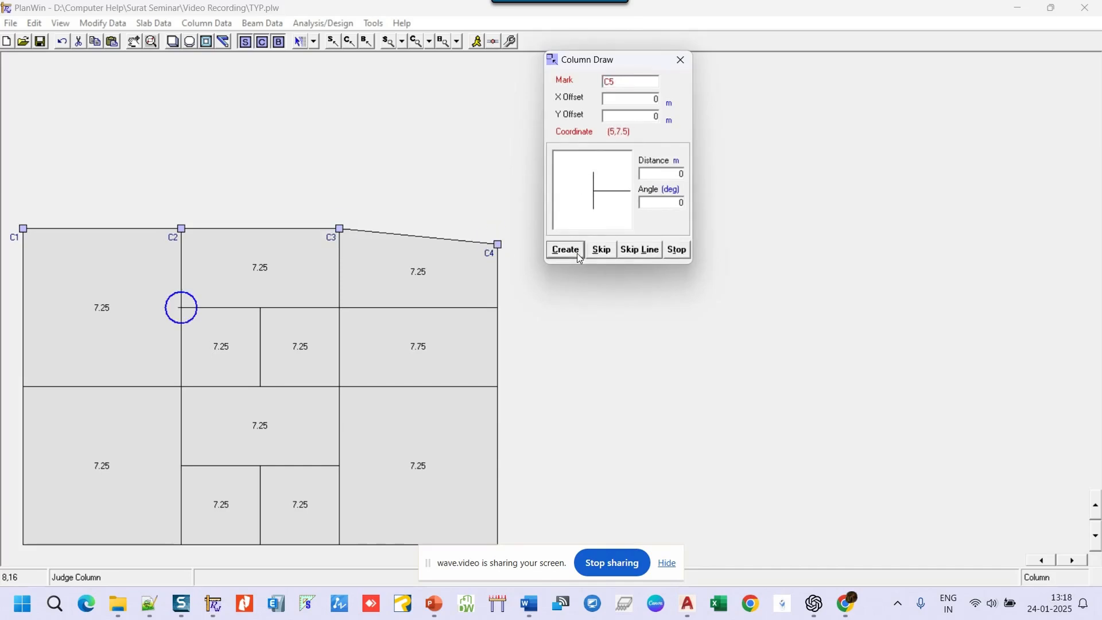
click(577, 253)
click(598, 255)
click(570, 253)
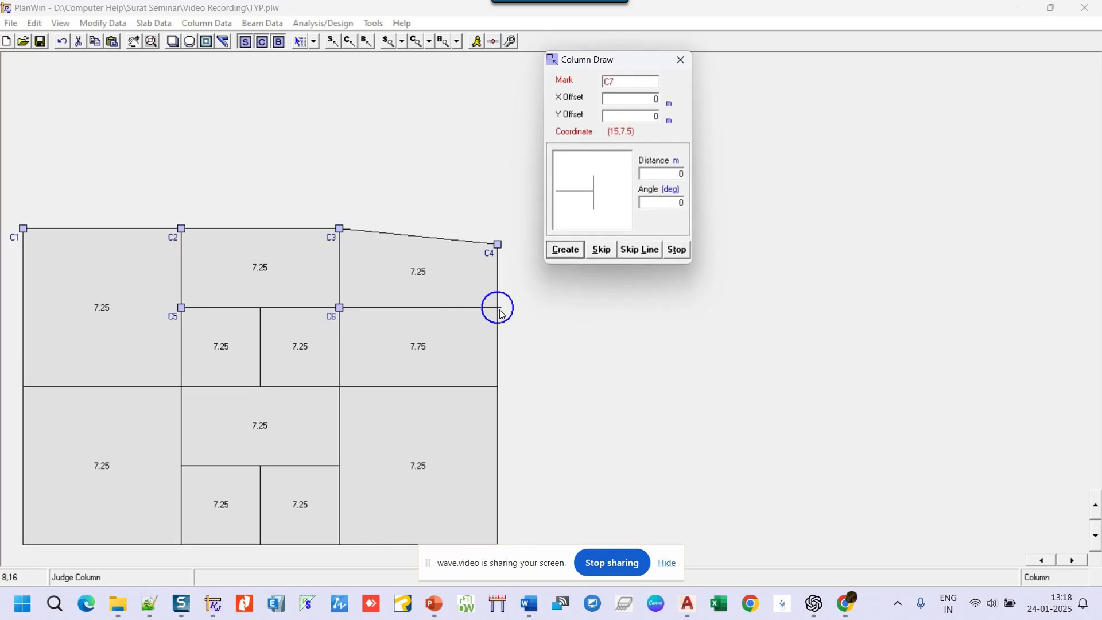
- Place column C7 offset 1 m downward along the right edge
click(594, 203)
double_click(665, 175)
text(1)
click(578, 250)
- Place columns C8 to C11, skipping two intermediate junctions
click(607, 255)
click(565, 251)
click(564, 251)
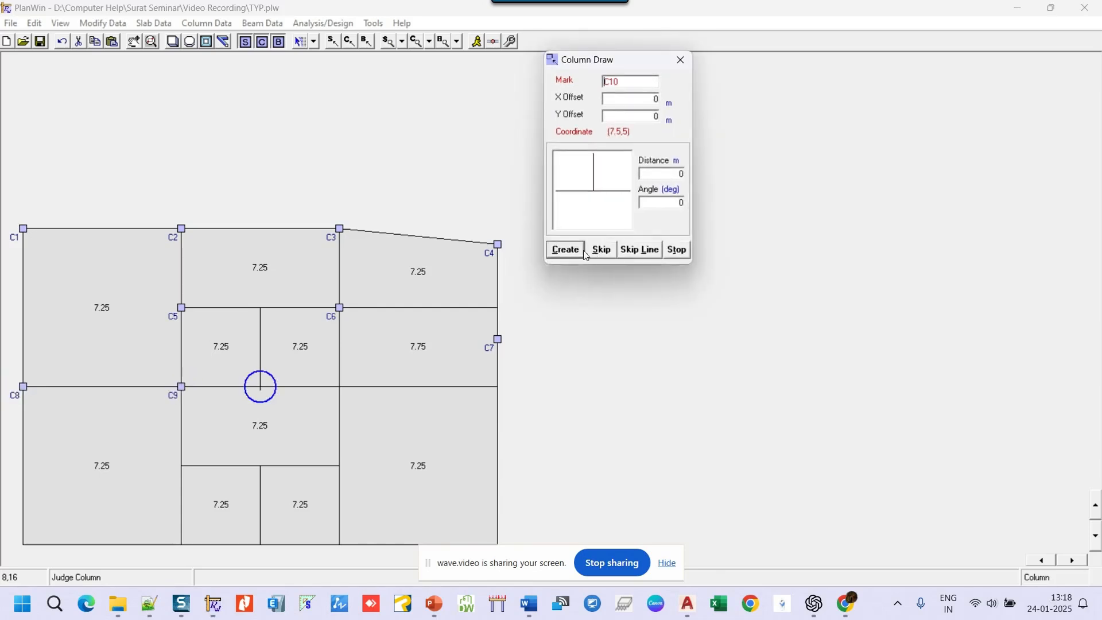
click(600, 250)
click(562, 253)
click(563, 253)
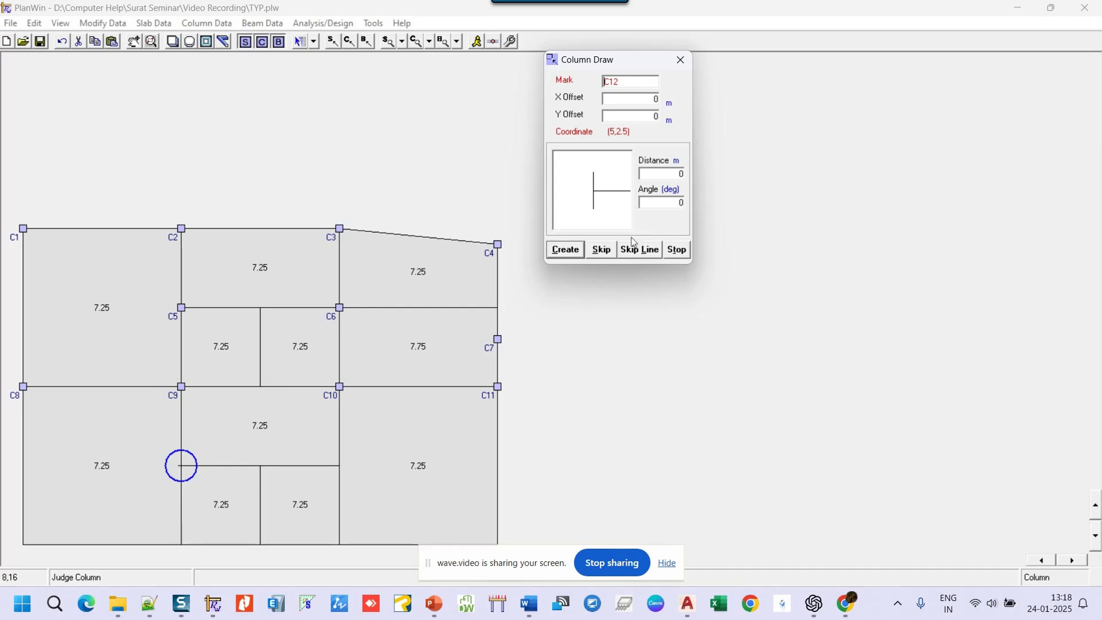
- Place columns C12 to C18 down to the bottom edge, then stop placement
click(571, 252)
click(566, 250)
click(566, 251)
click(566, 250)
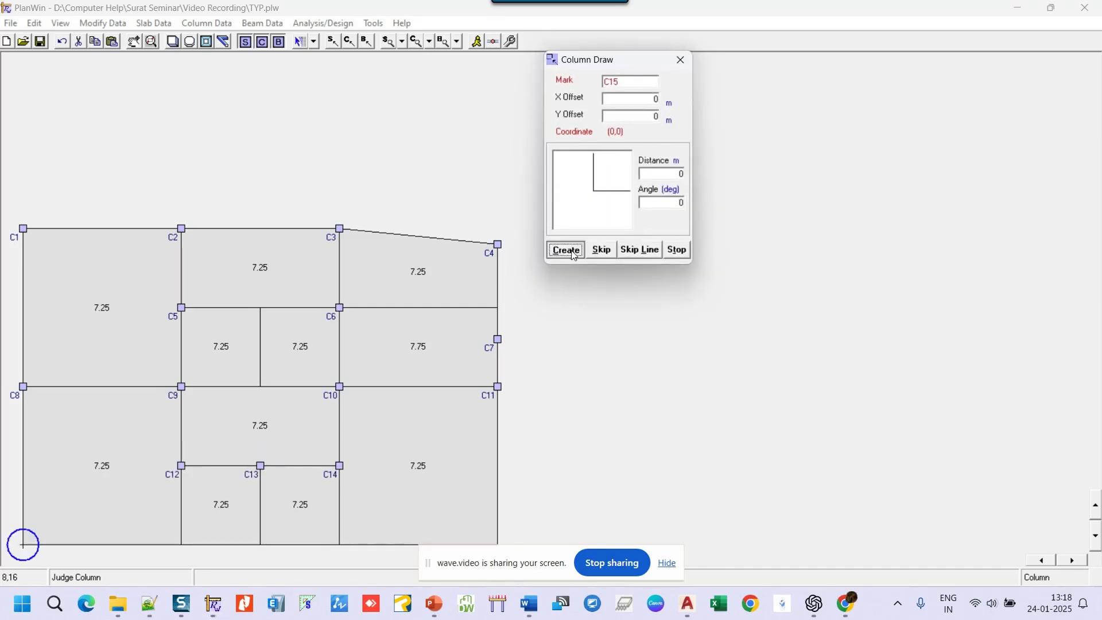
click(566, 250)
click(568, 251)
click(571, 250)
click(677, 249)
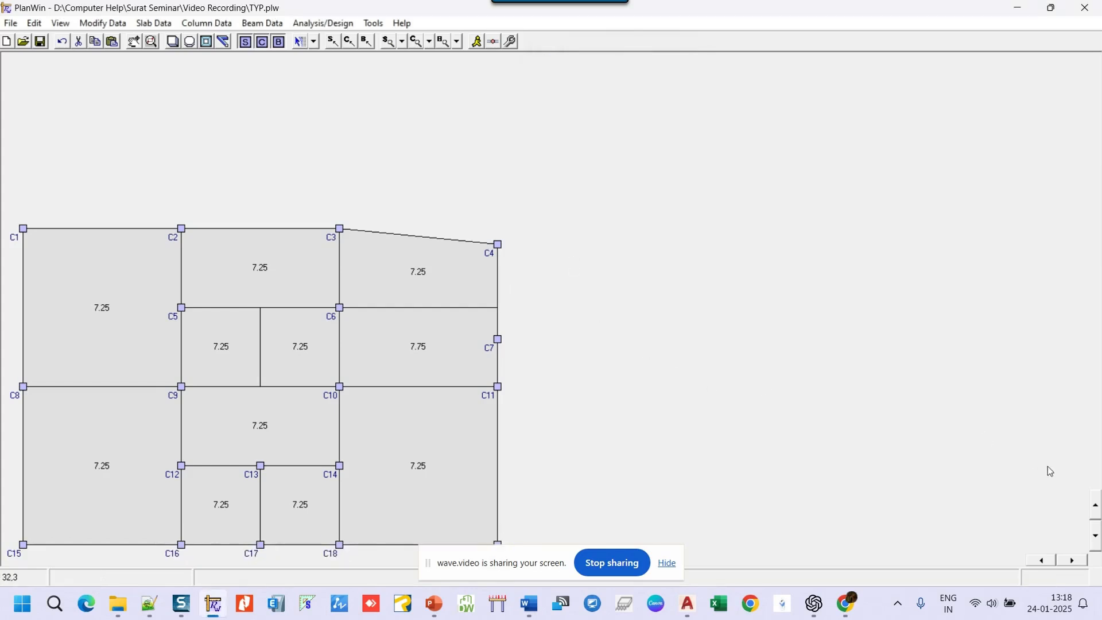
- Move column C7 up onto the C6 beam line and clear the column selection
click(1096, 536)
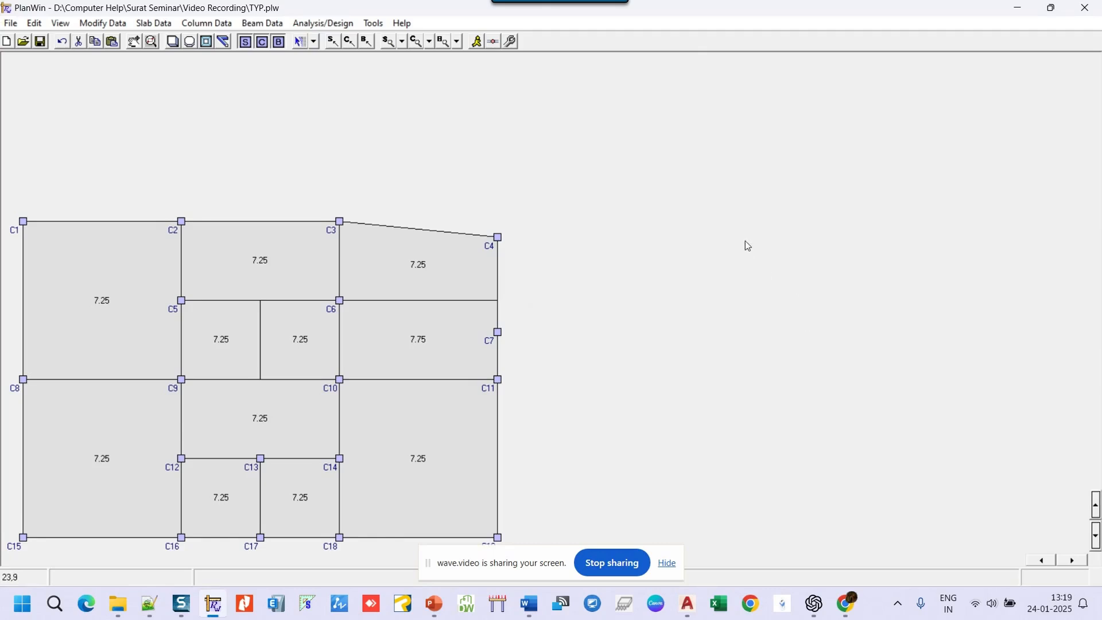
right_click(498, 332)
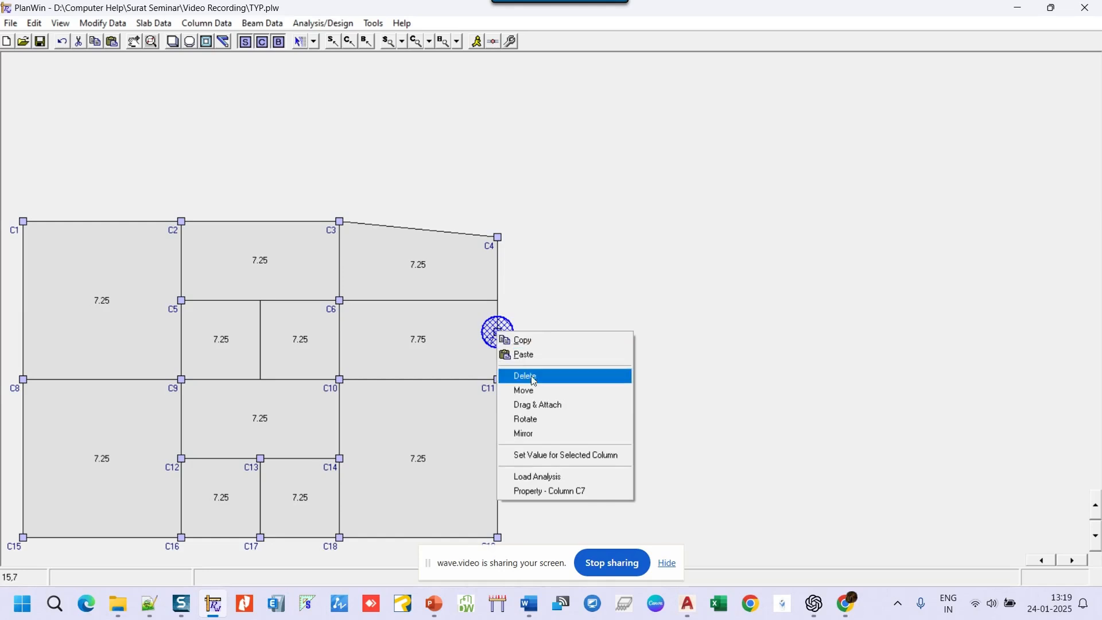
click(541, 404)
click(498, 333)
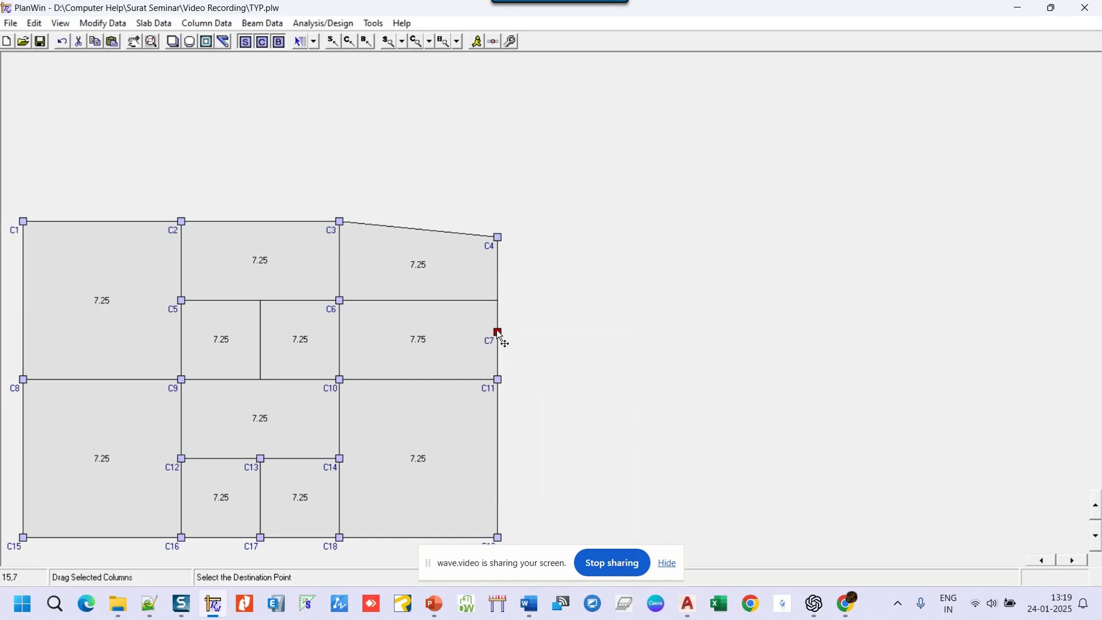
click(490, 289)
click(393, 241)
click(200, 26)
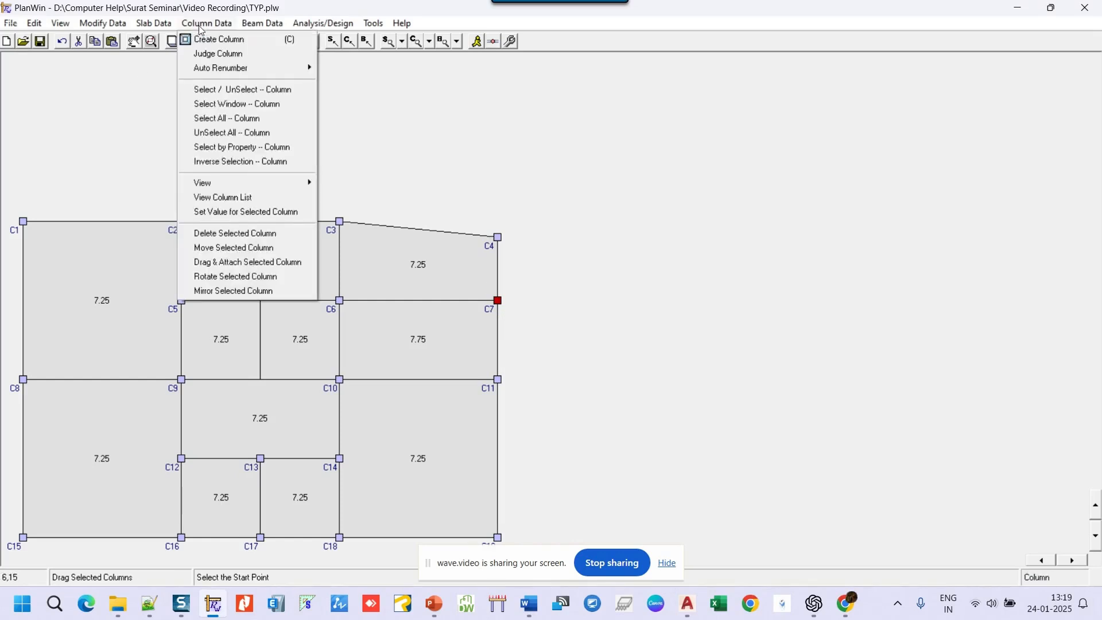
click(238, 134)
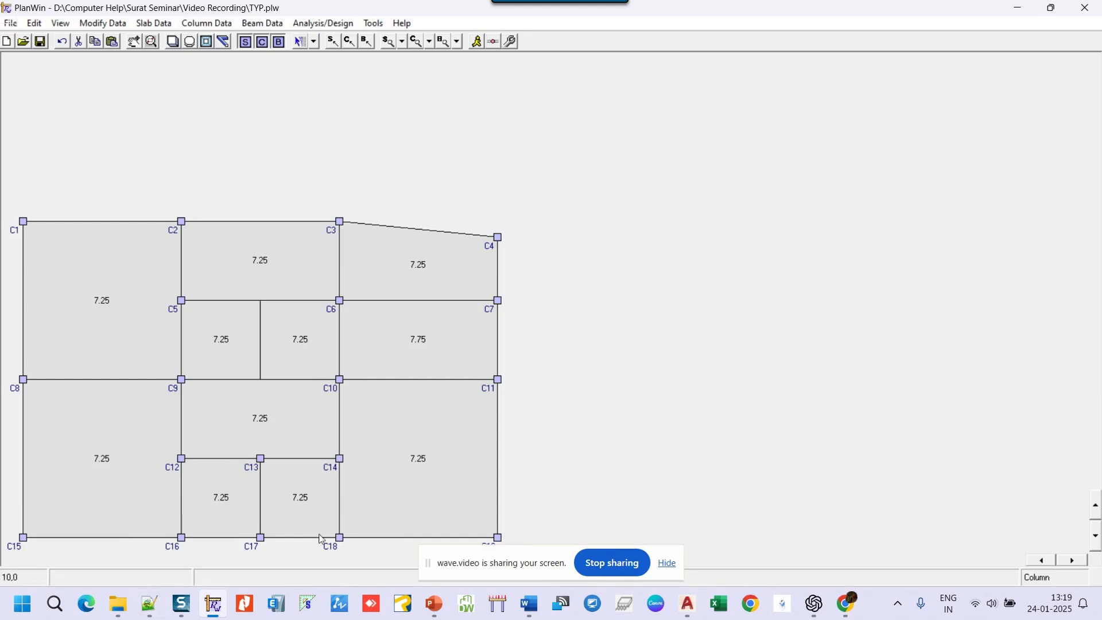
- Change column C12's mark to LF1
right_click(182, 460)
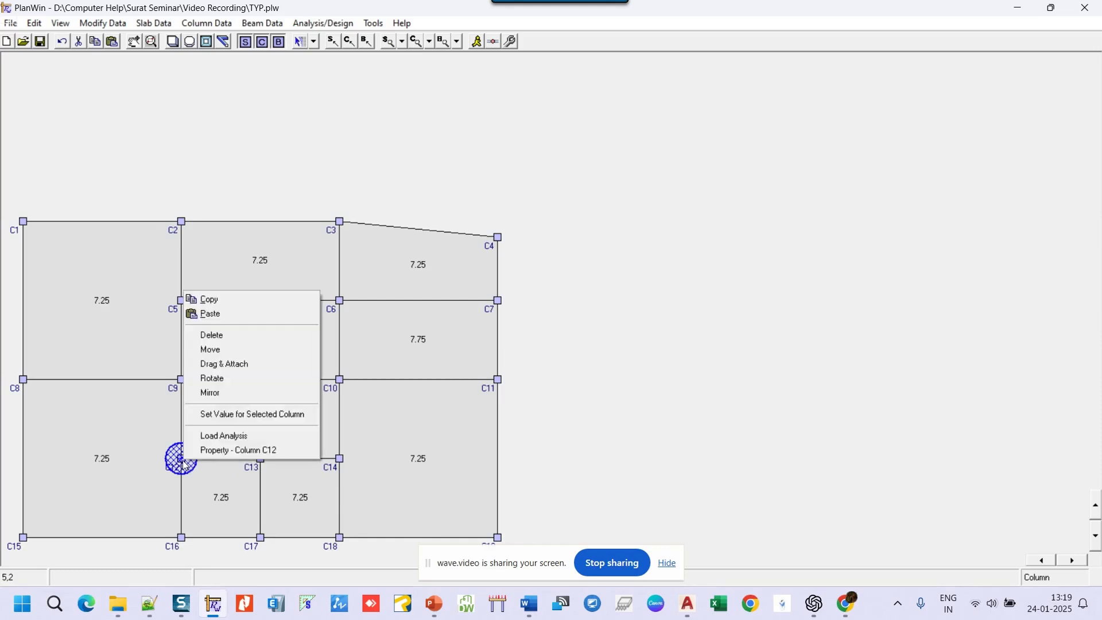
click(223, 451)
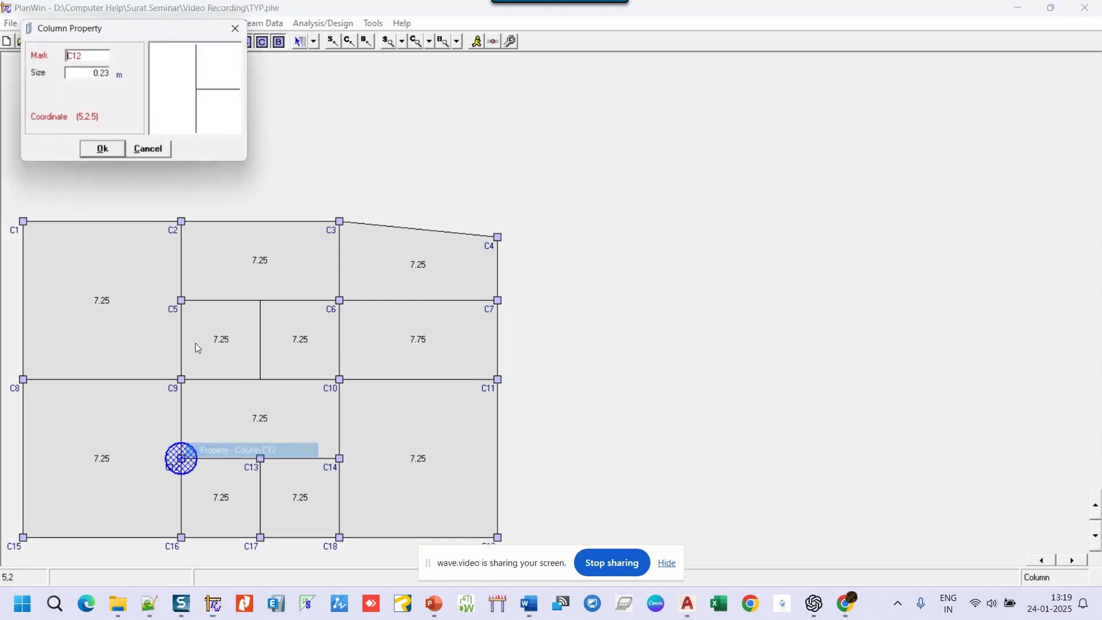
double_click(102, 58)
text(LF1)
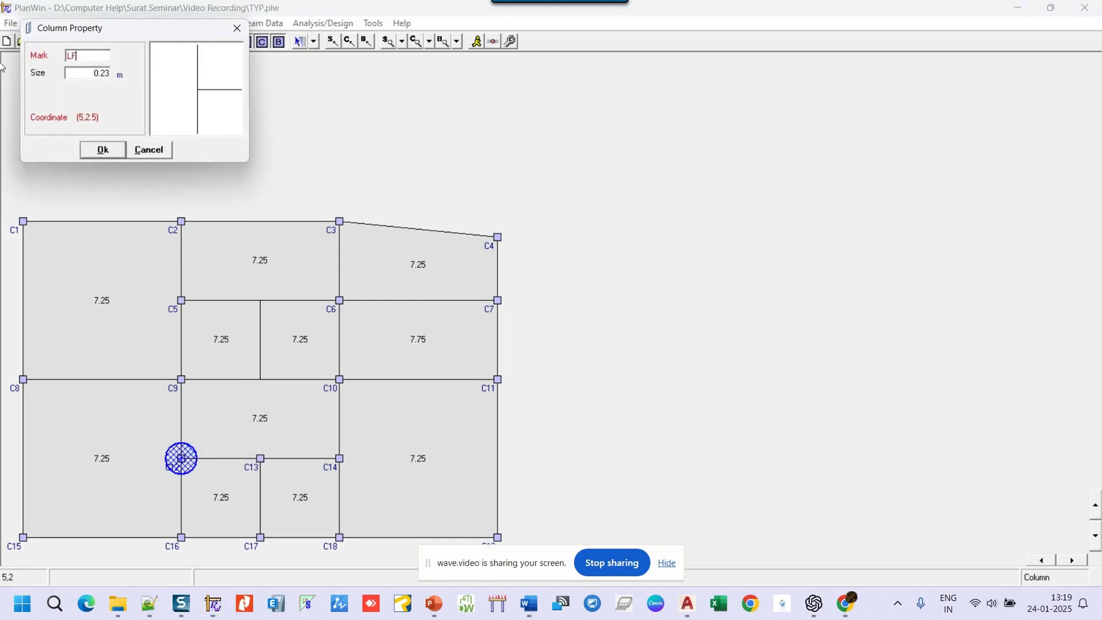
drag(77, 55, 64, 56)
click(109, 152)
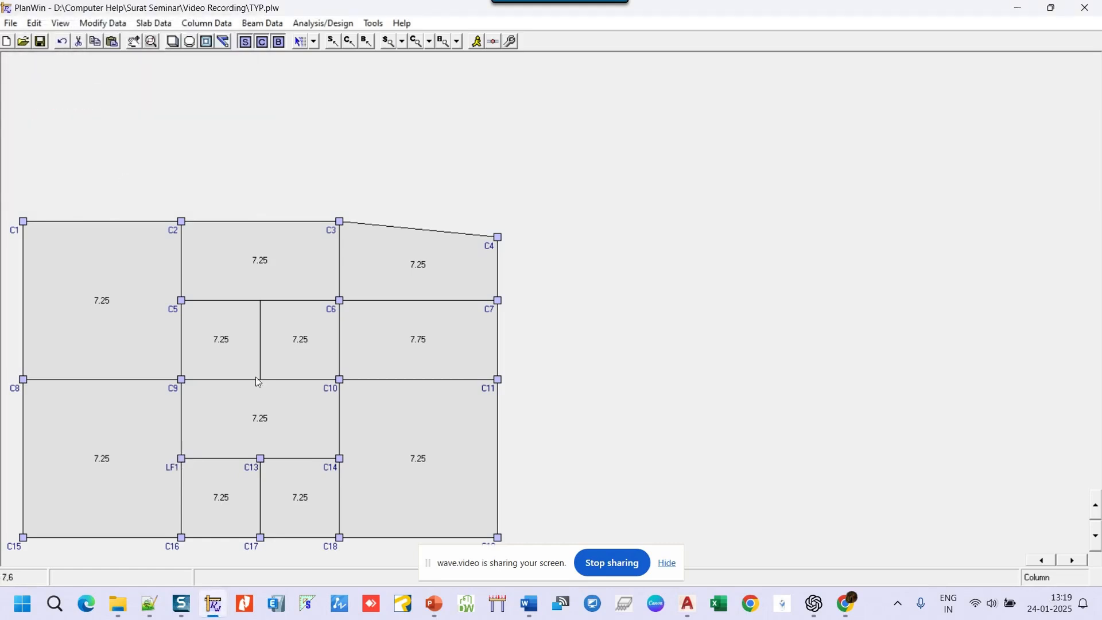
- Change columns C13 and C14's marks to LF2 and LF3
right_click(260, 457)
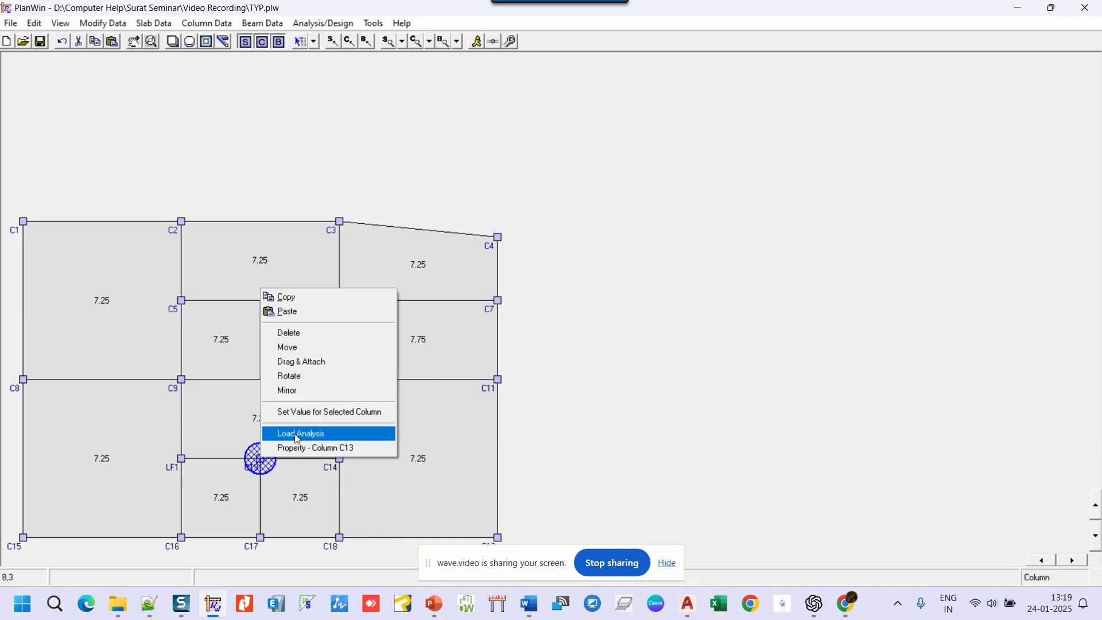
click(299, 448)
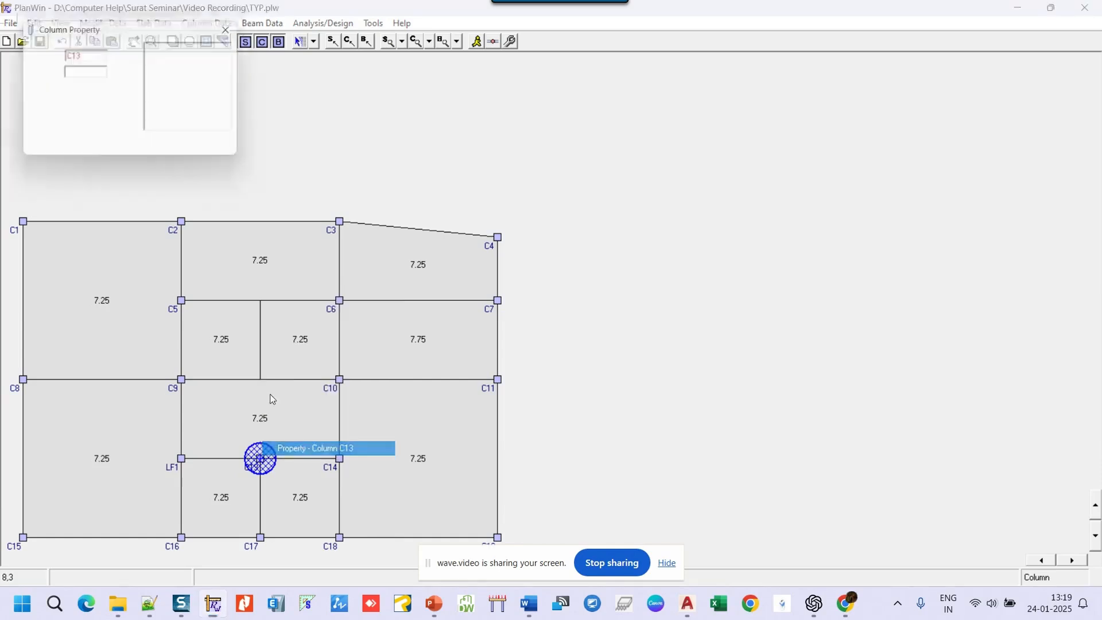
drag(104, 58, 21, 43)
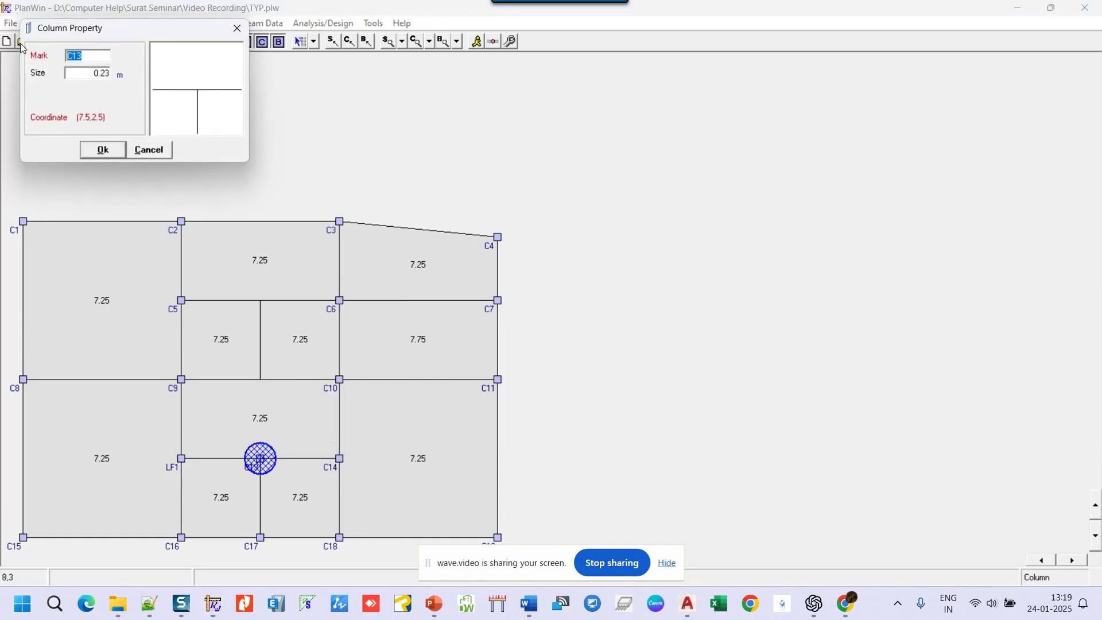
text(LF2)
click(112, 152)
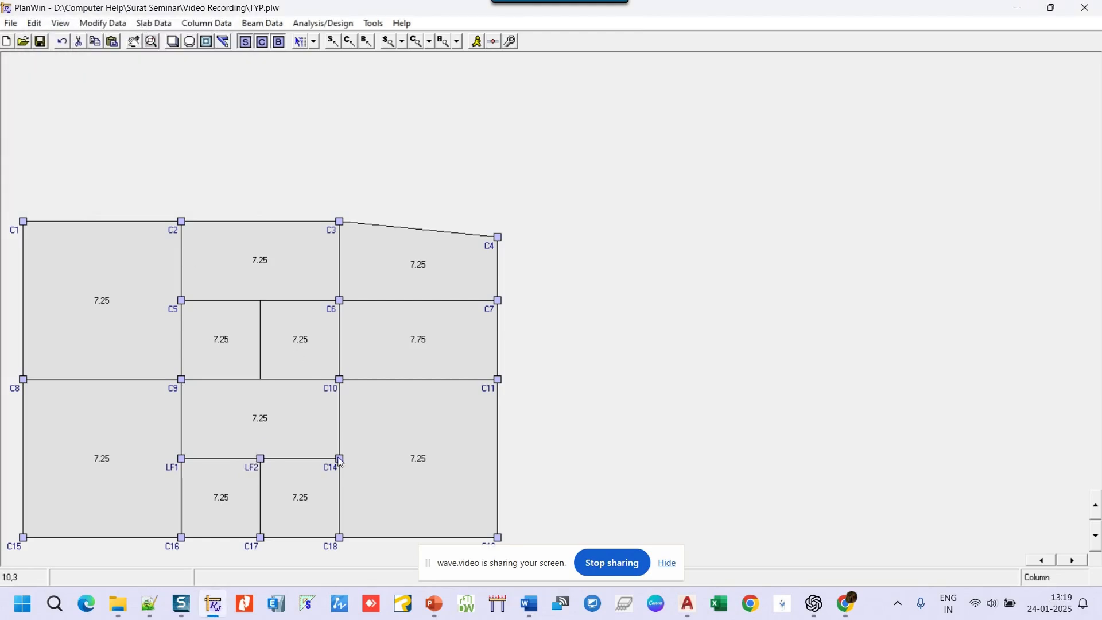
right_click(340, 463)
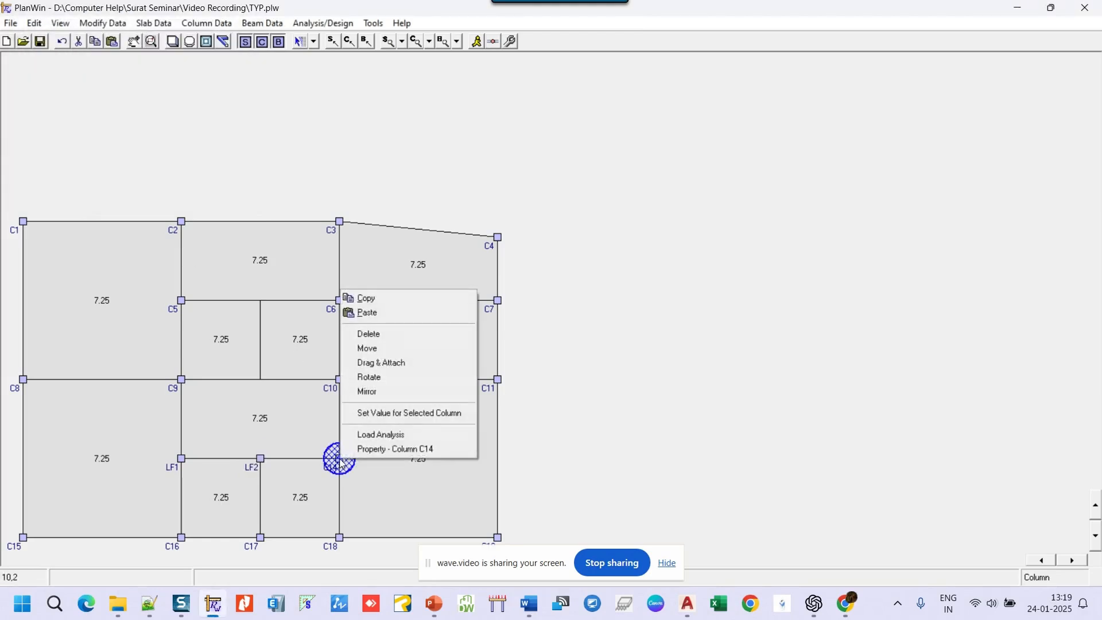
click(395, 449)
drag(105, 57, 2, 55)
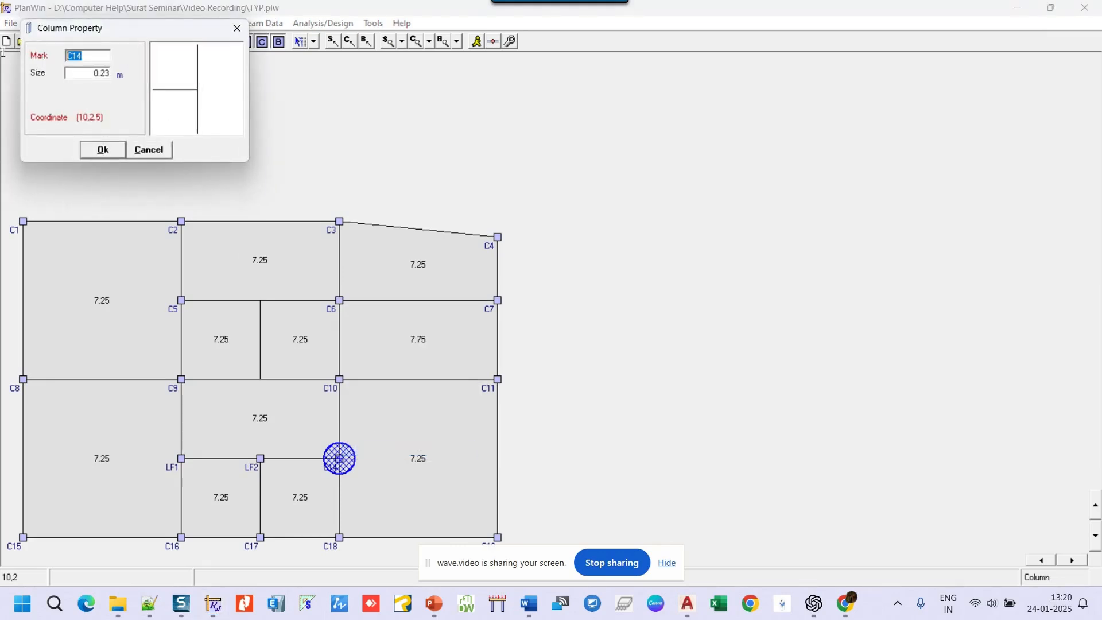
text(LF3)
click(110, 153)
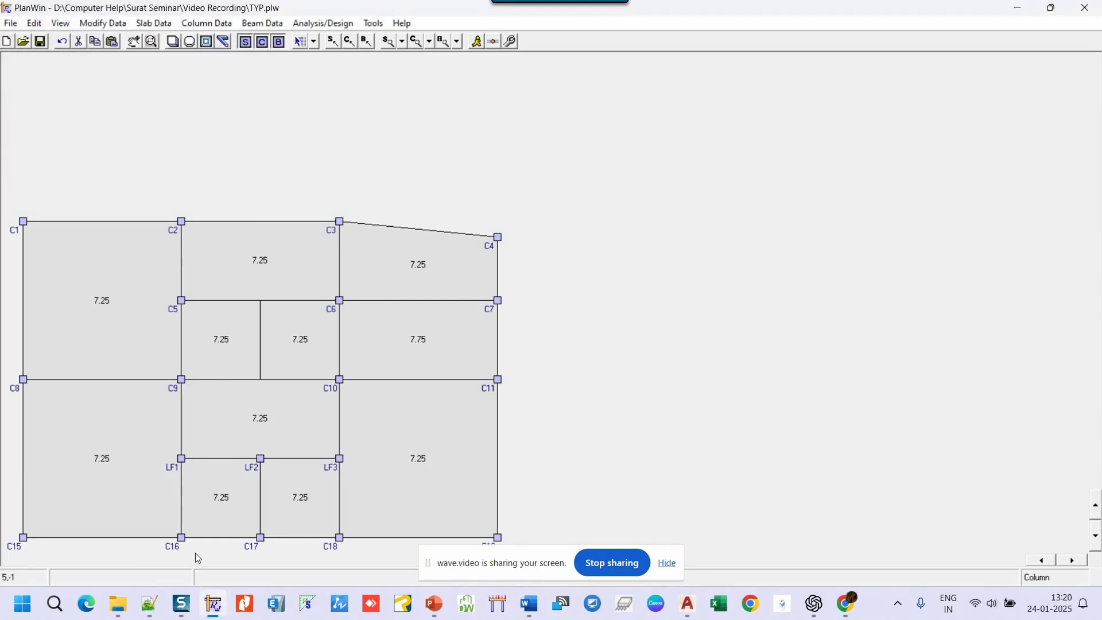
- Change column C16's mark to LF4
right_click(181, 536)
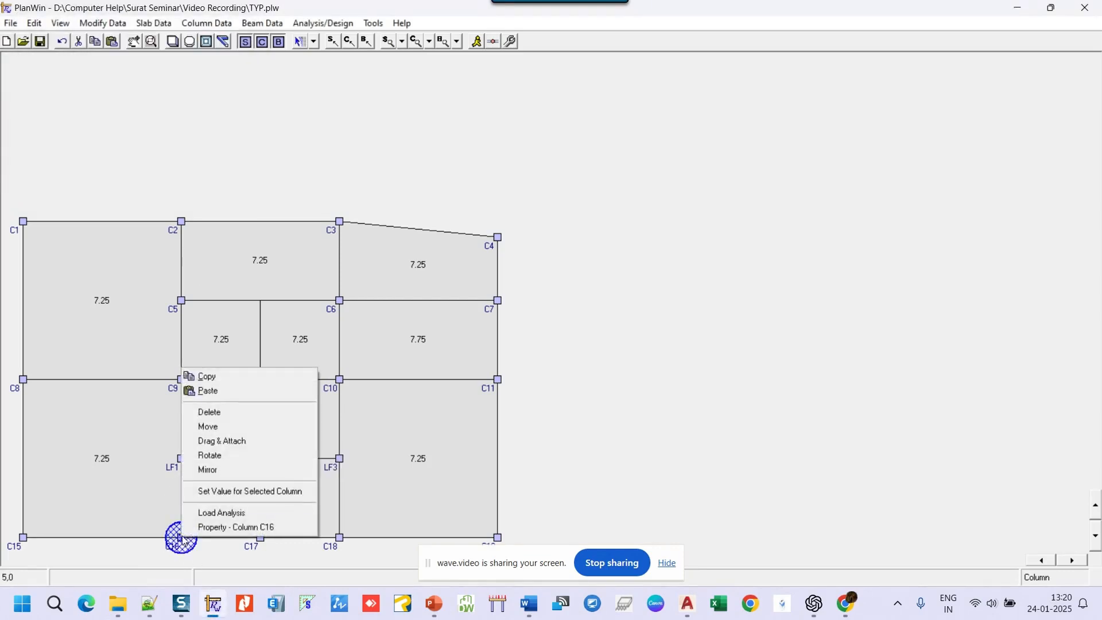
click(219, 527)
drag(95, 55, 2, 58)
text(LF4)
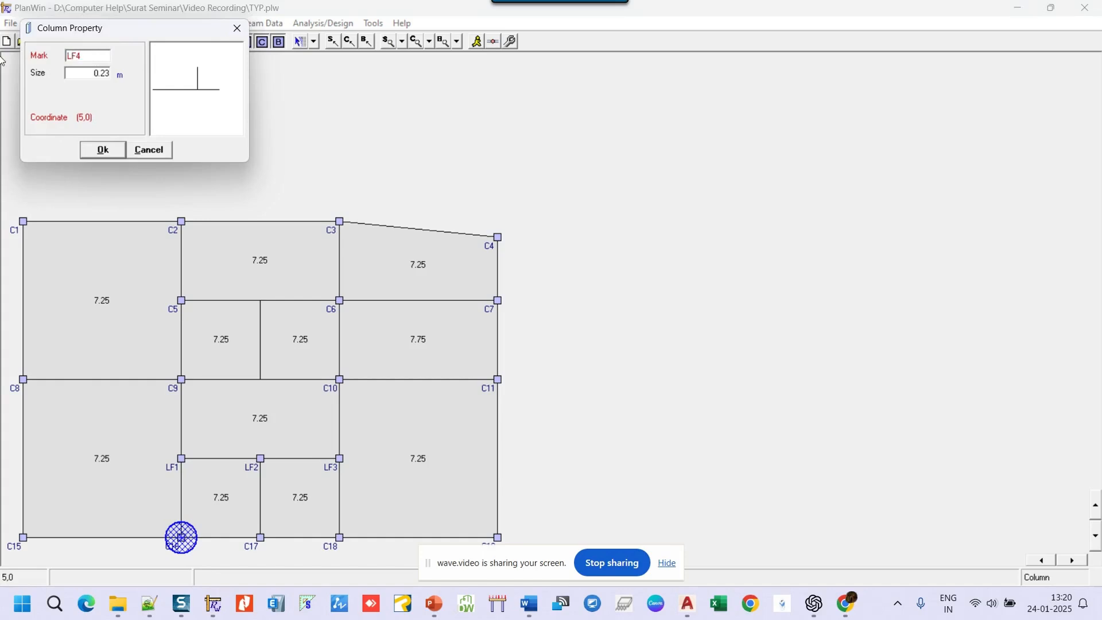
click(107, 149)
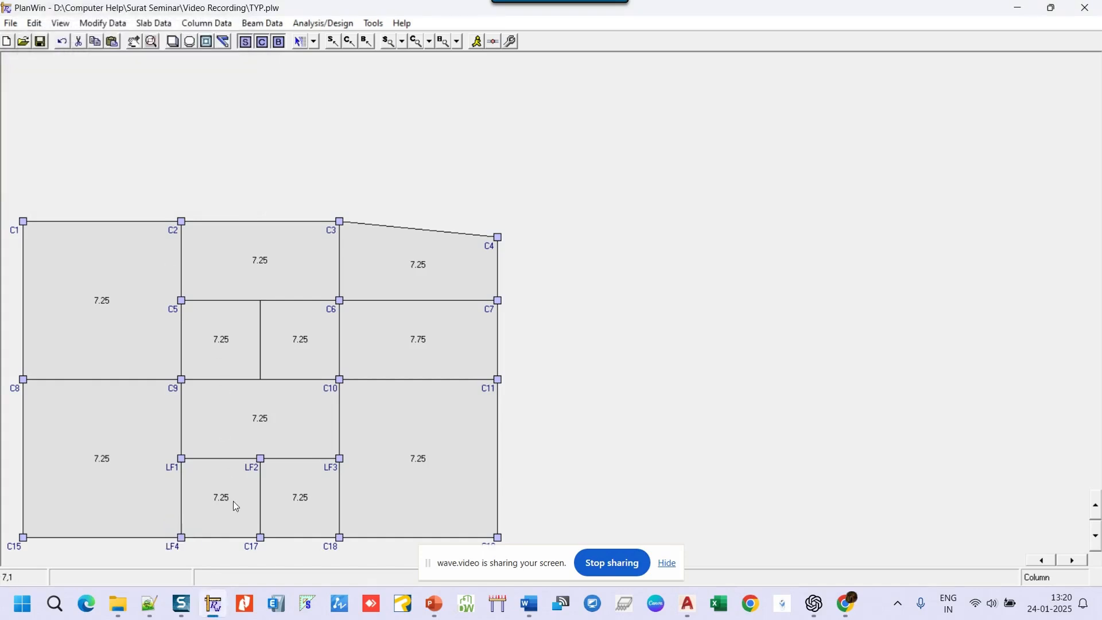
- Change column C17's mark to LF5
right_click(262, 538)
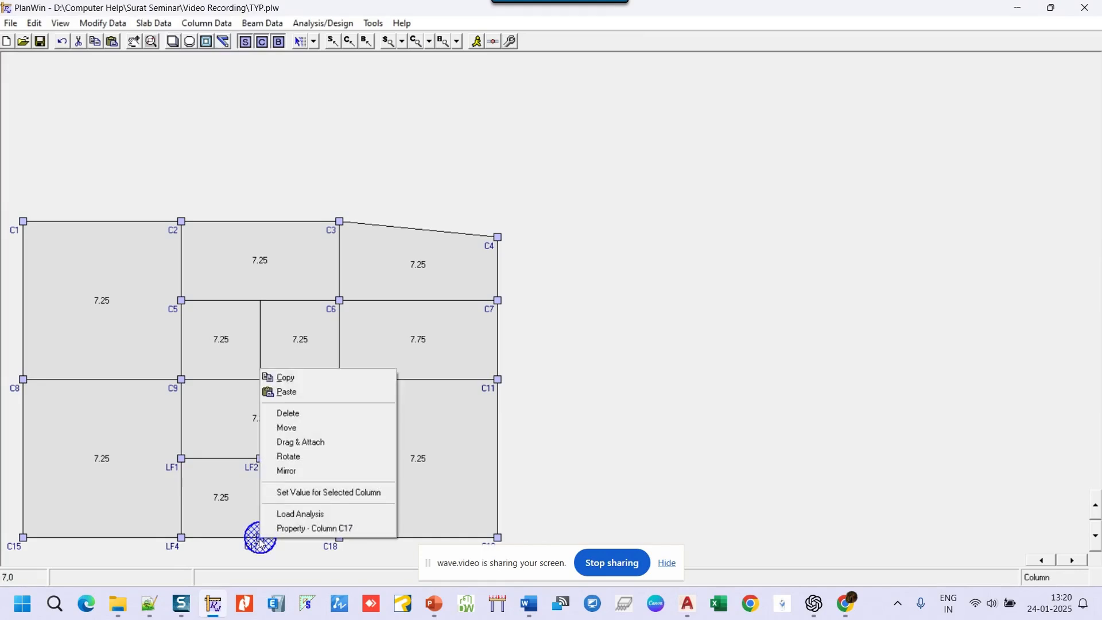
click(310, 528)
click(95, 53)
double_click(95, 54)
text(LF)
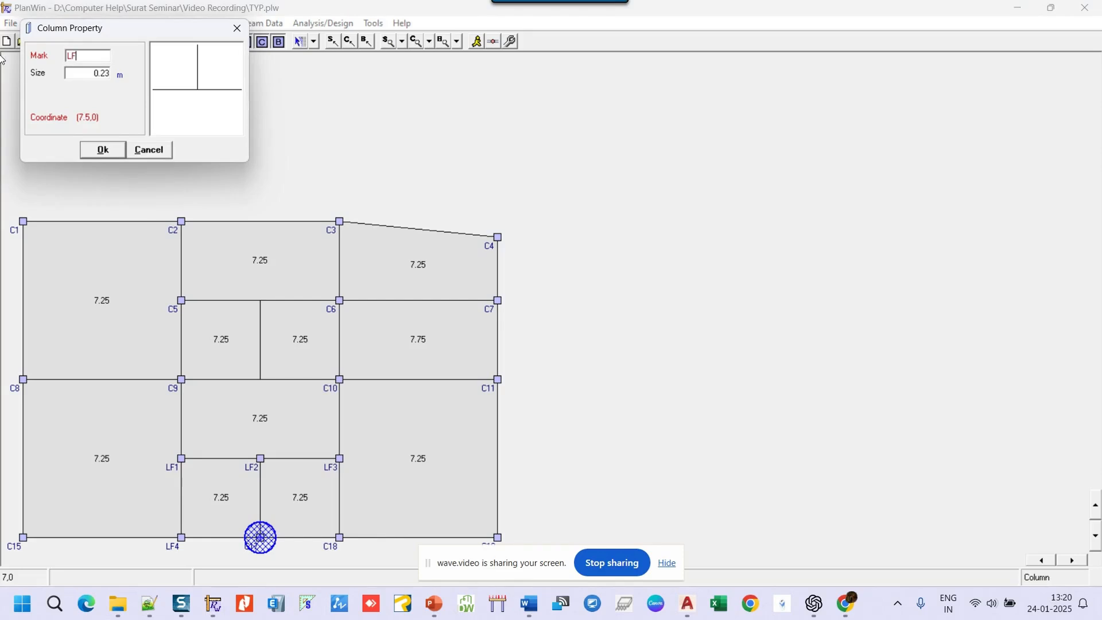
text(5)
click(99, 151)
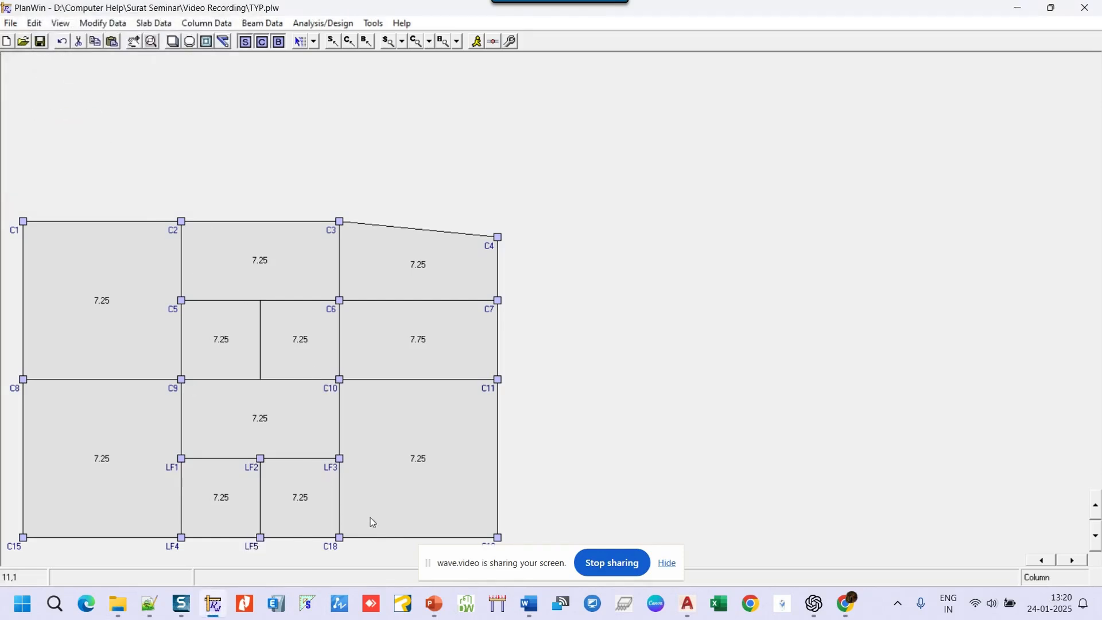
- Mark column C18 as LF6, correcting an entry rejected as a duplicate LF5
right_click(342, 538)
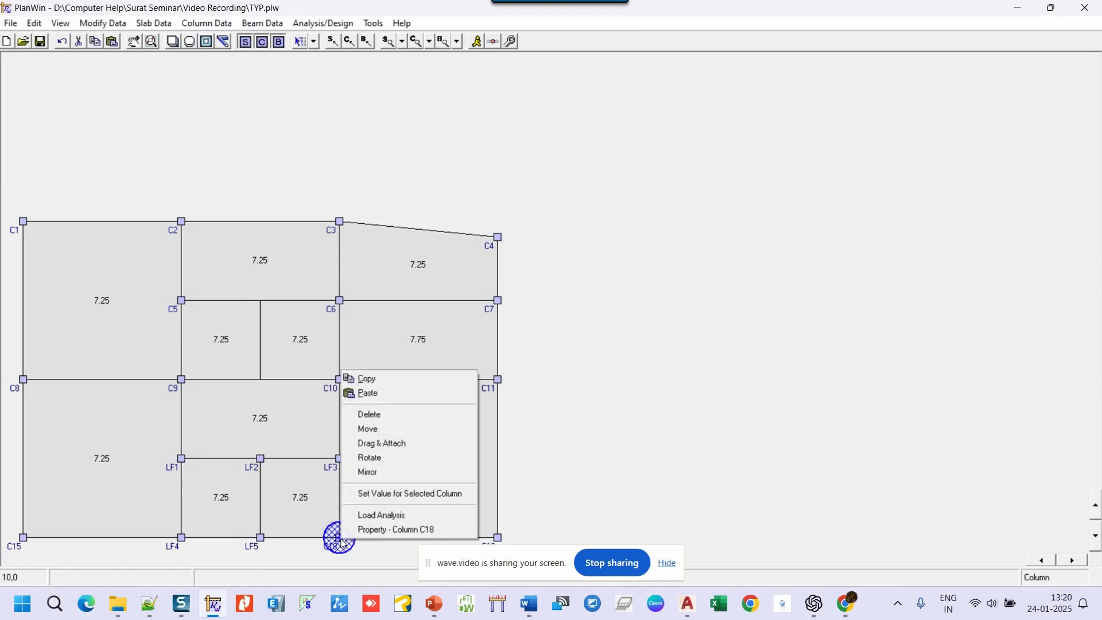
click(375, 531)
double_click(74, 56)
text(LF6)
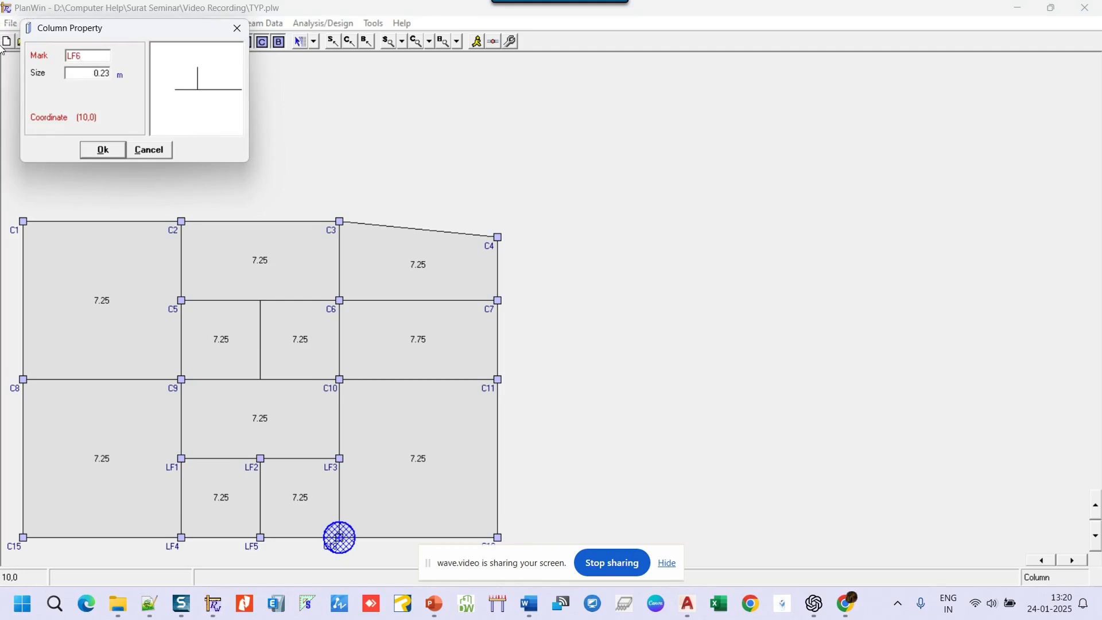
key(BackSpace)
text(5)
click(101, 150)
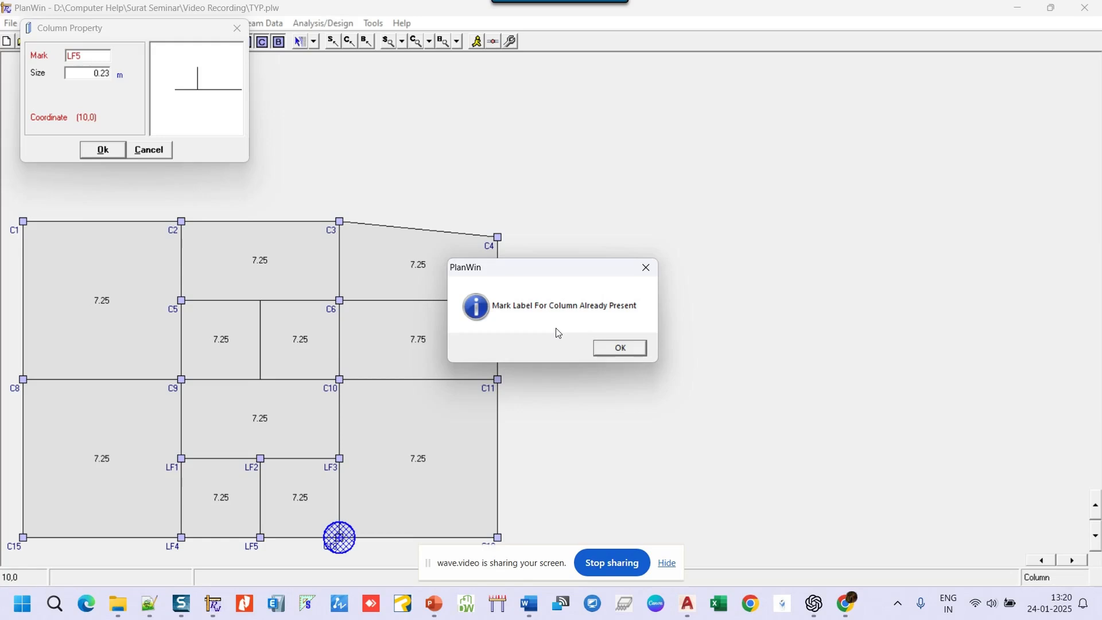
click(628, 352)
click(99, 54)
key(BackSpace)
text(6)
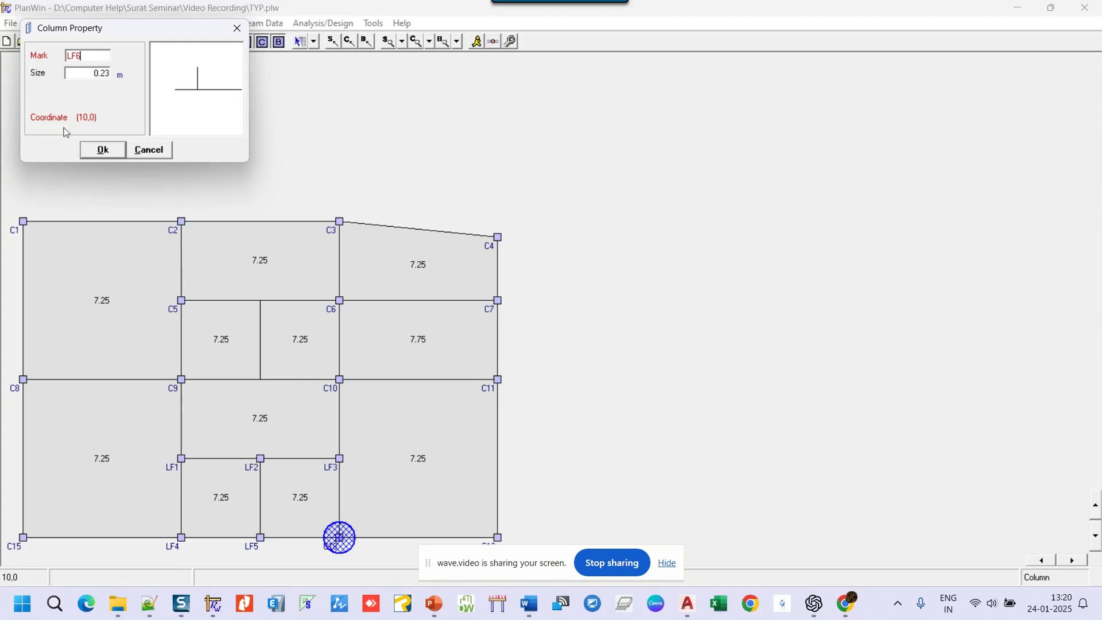
click(113, 152)
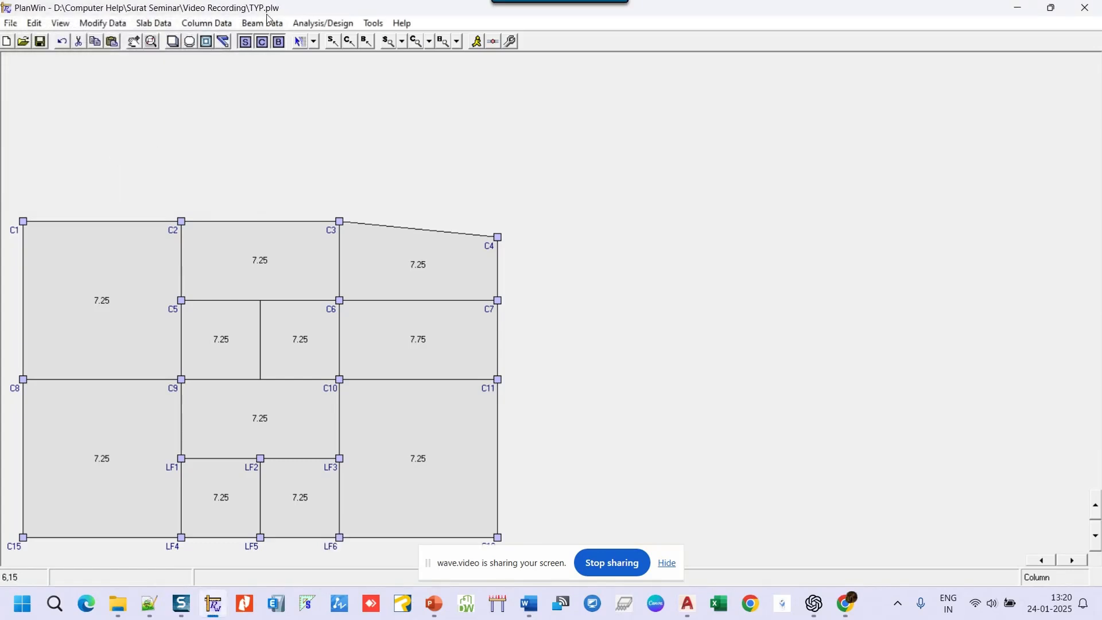
- Switch the selection mode to Select / Unselect -- Column
click(194, 25)
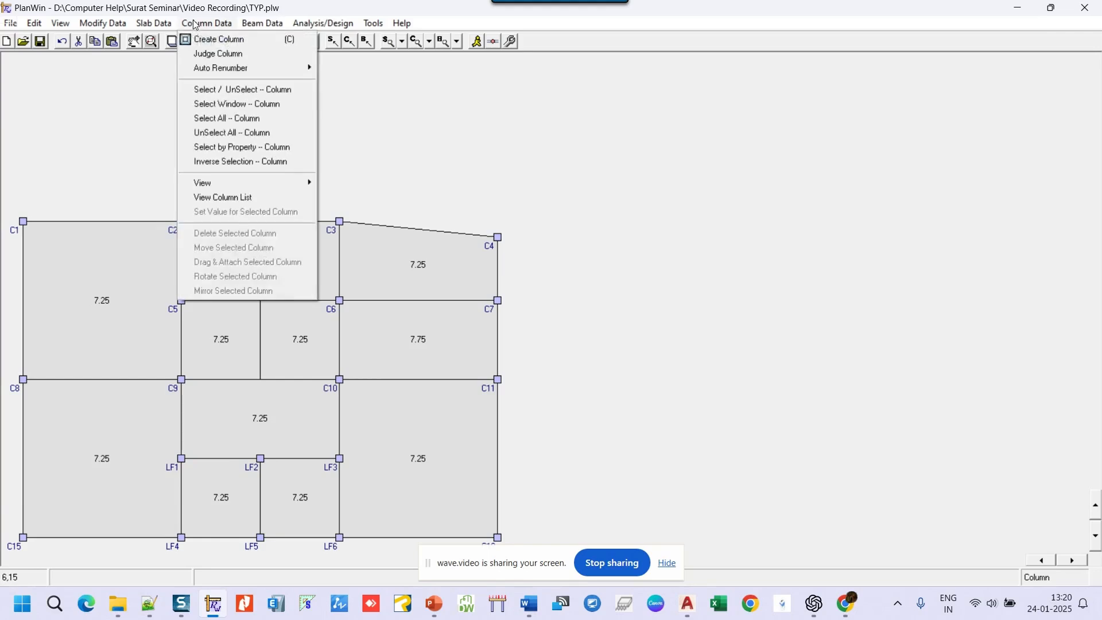
click(481, 122)
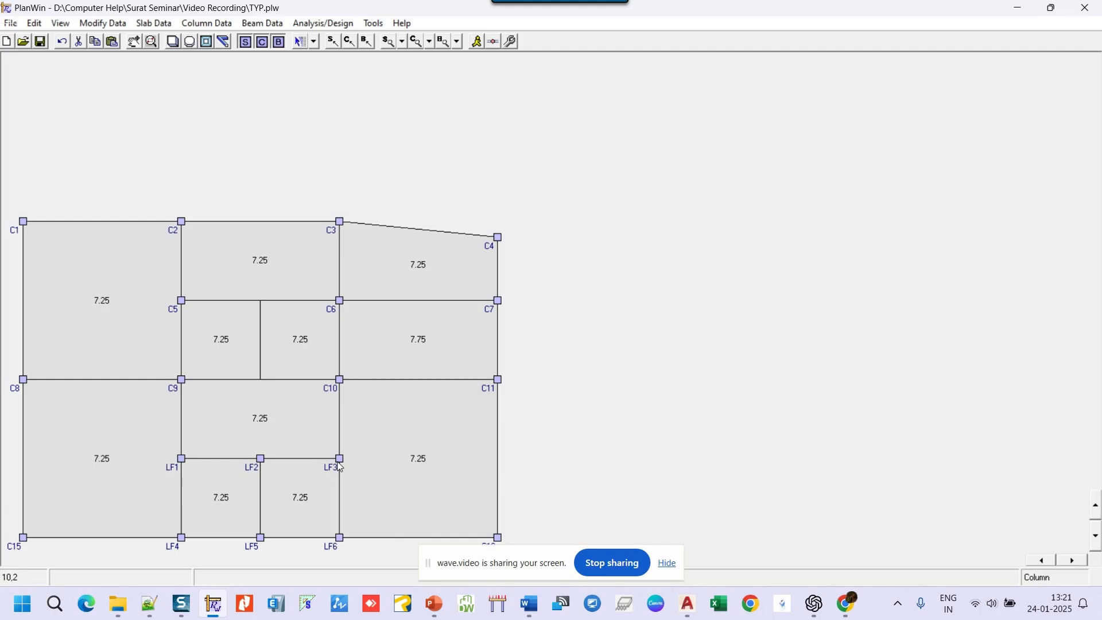
click(314, 42)
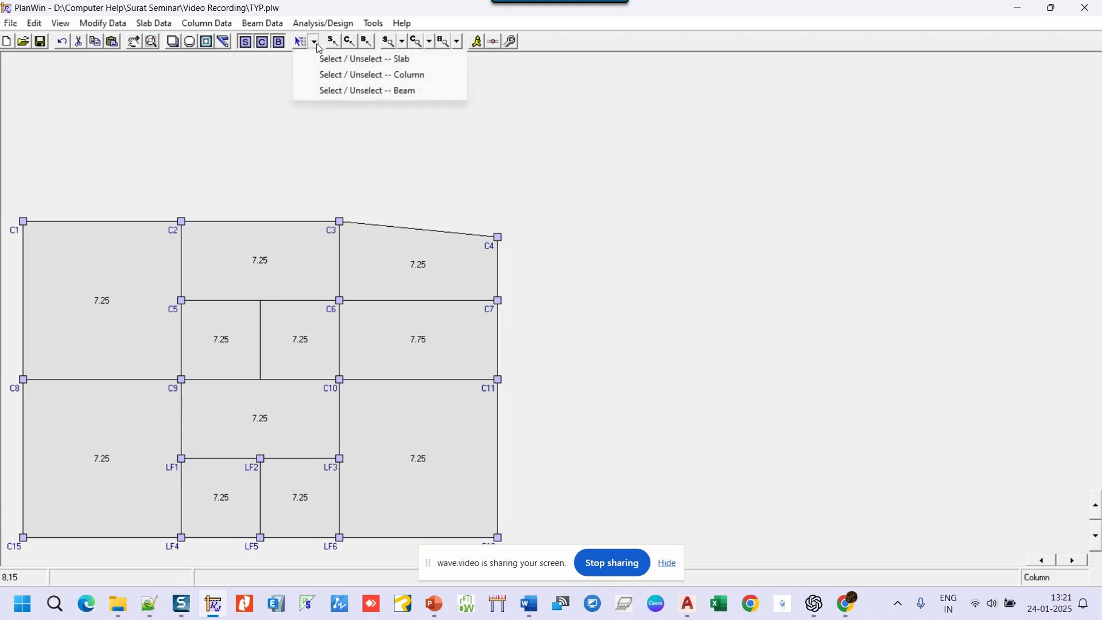
click(384, 77)
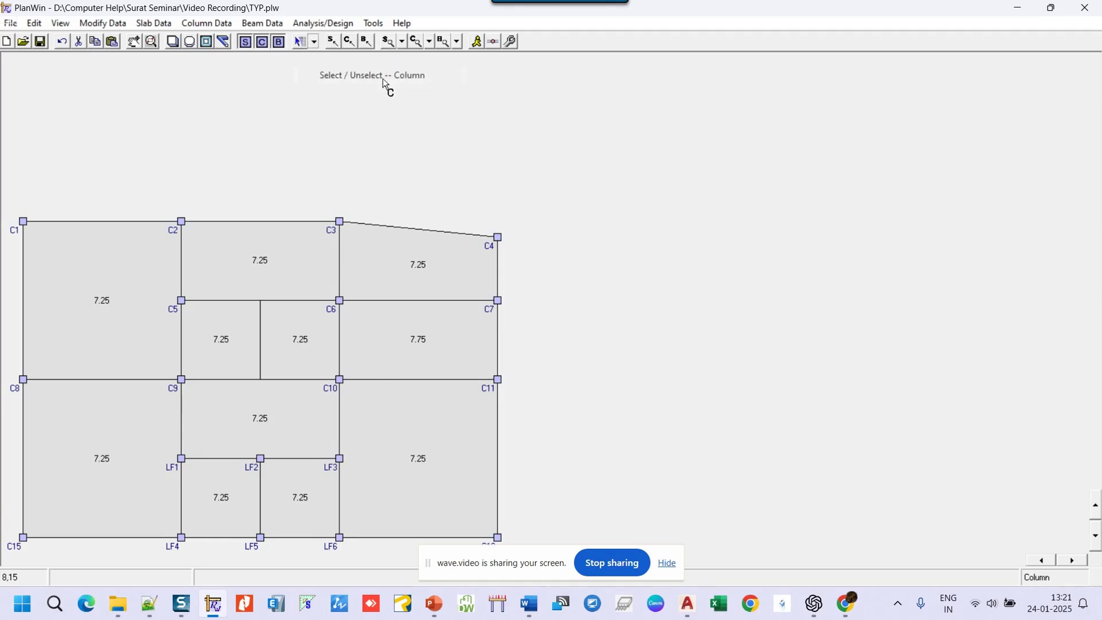
- Select columns LF1, LF2, LF3, LF4 and LF5
click(181, 457)
click(260, 459)
click(340, 458)
click(180, 538)
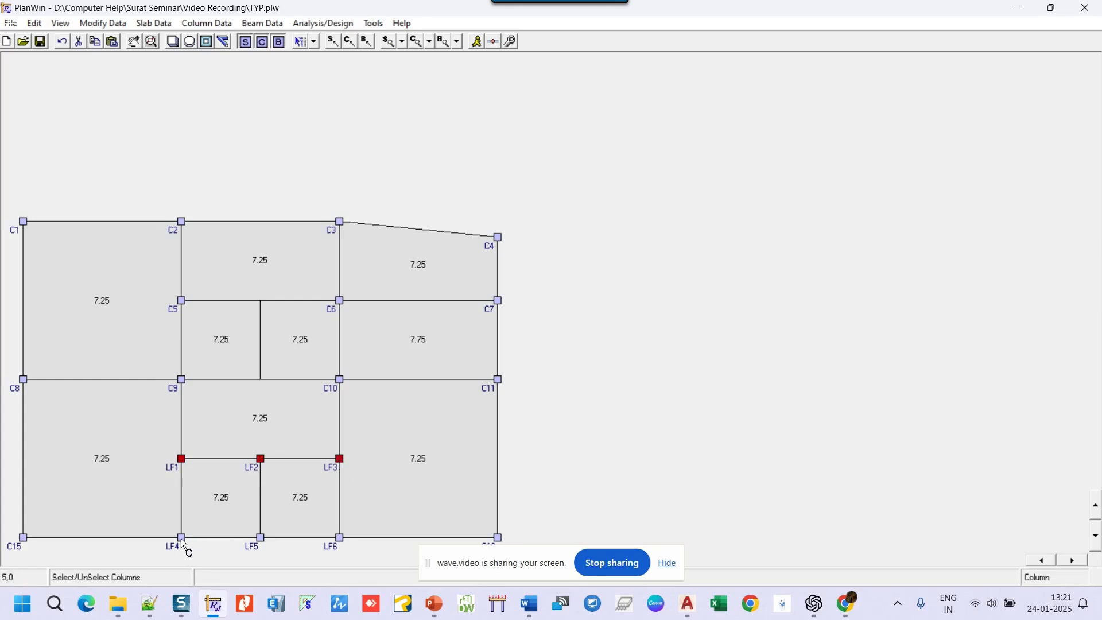
click(261, 539)
- Auto-renumber the columns left to right, top to bottom
click(216, 26)
mouse_move(229, 69)
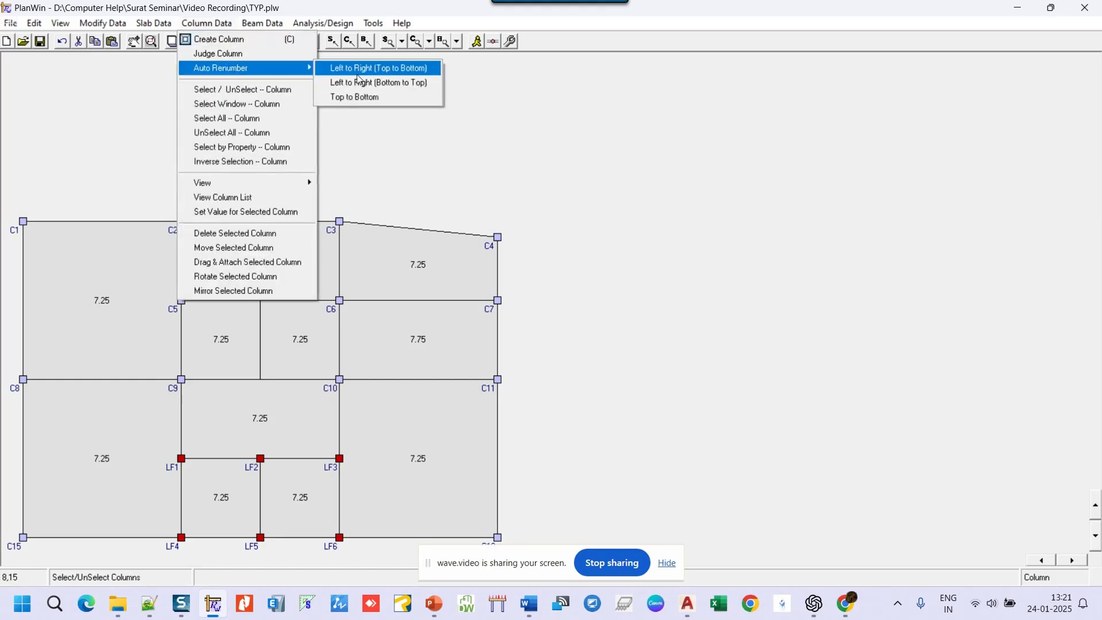
click(364, 69)
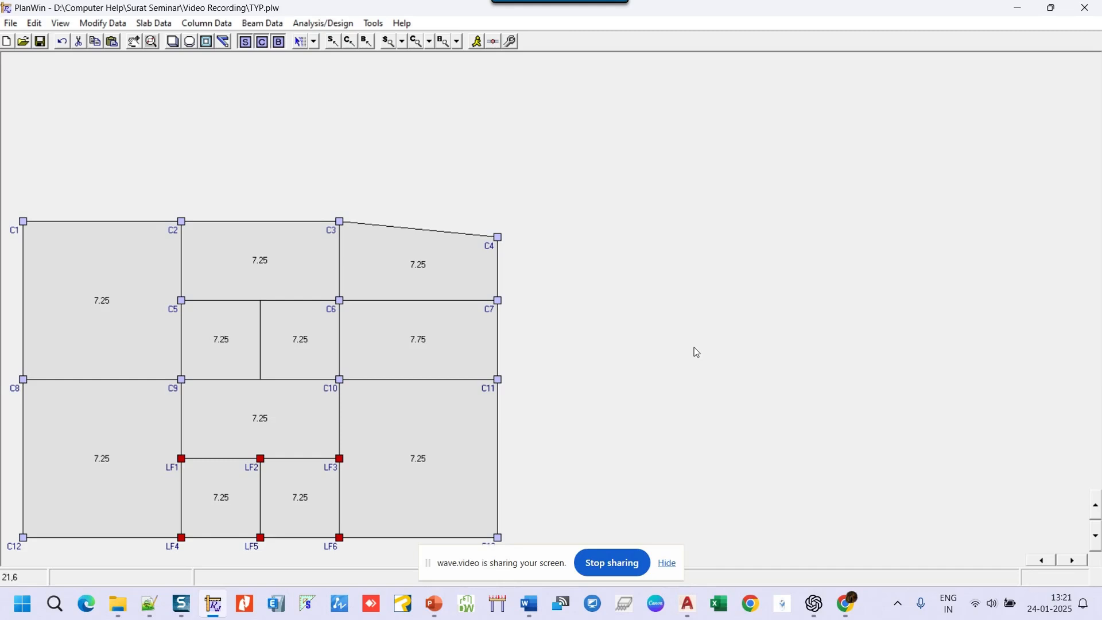
click(1096, 538)
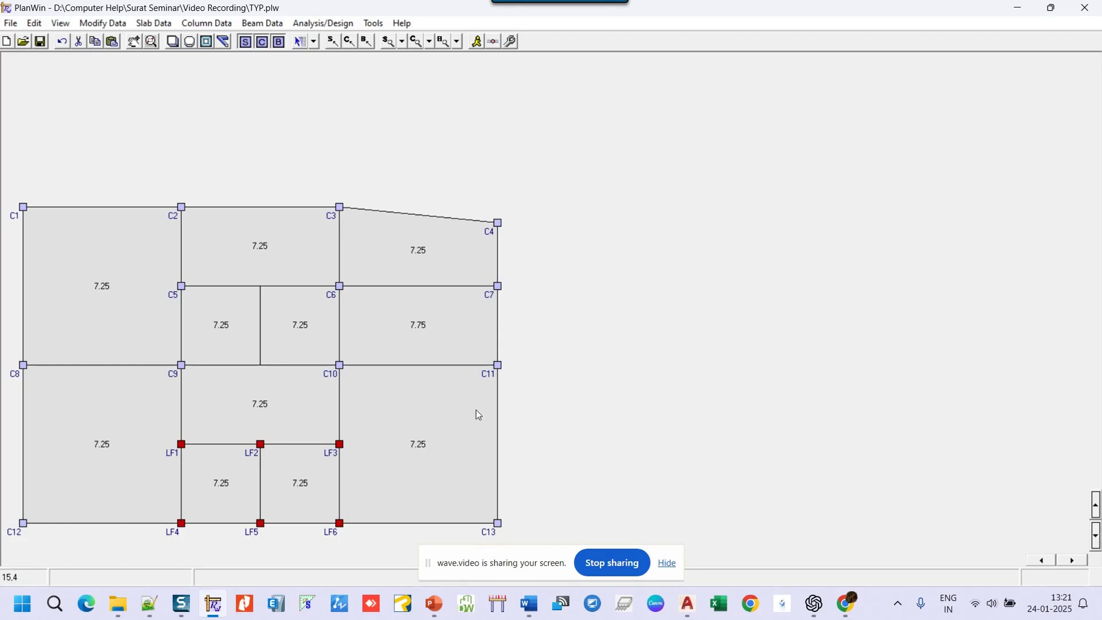
- Inspect column C6's properties without changes, then unselect all LF columns
right_click(341, 292)
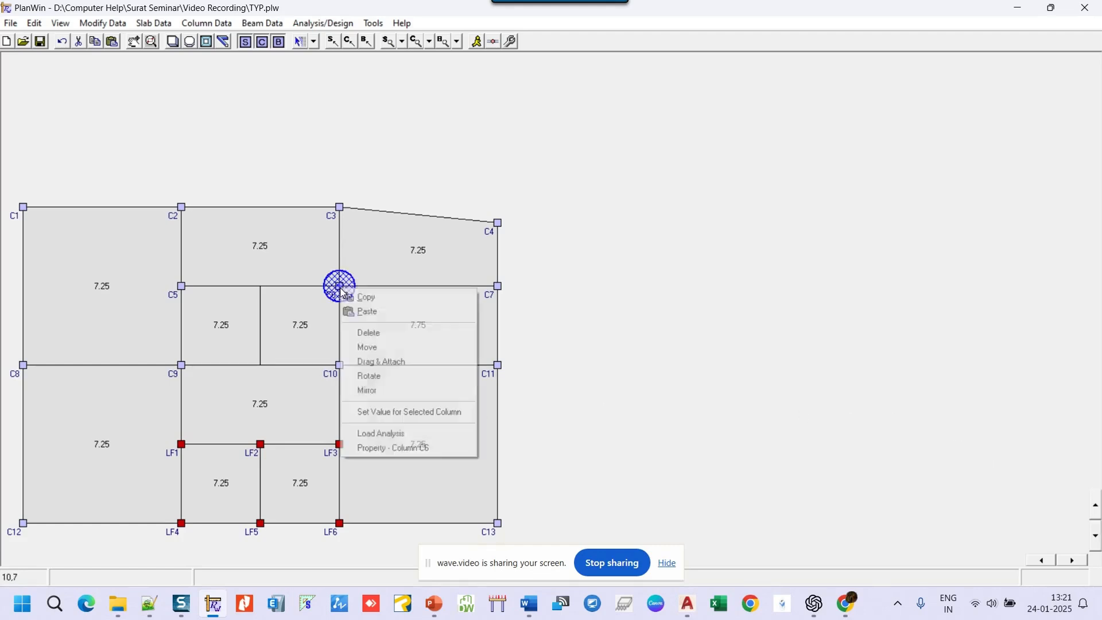
click(383, 448)
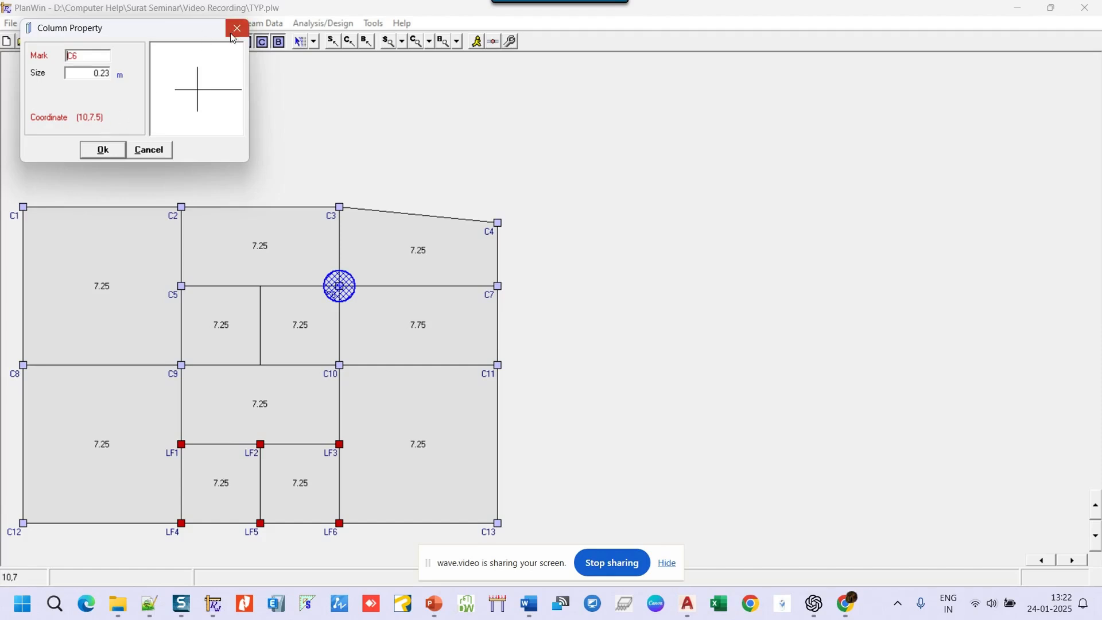
click(225, 90)
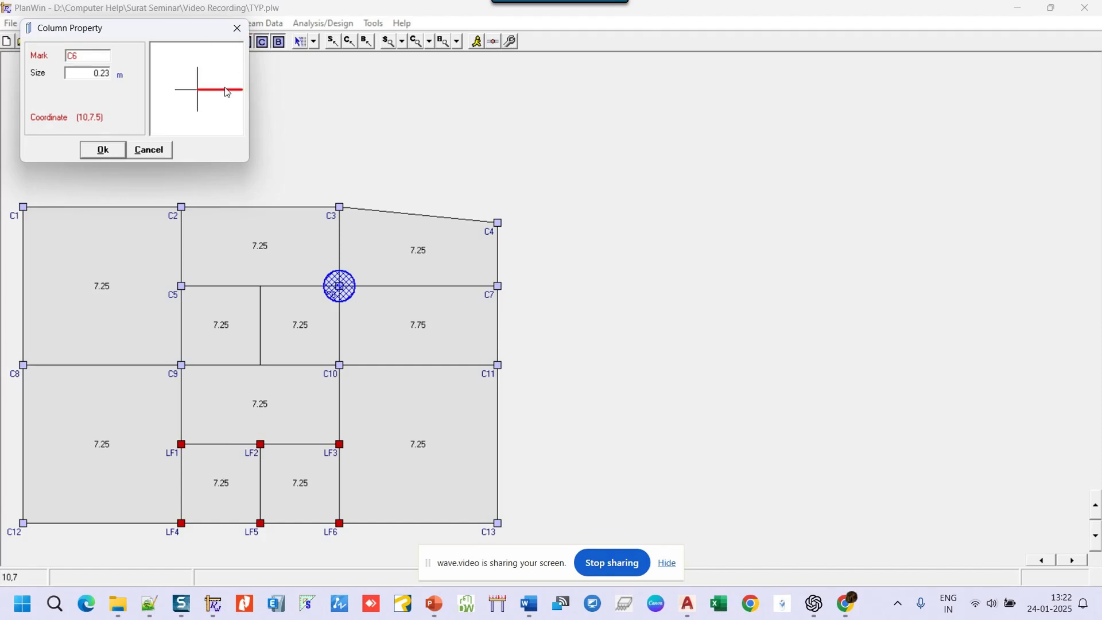
click(237, 28)
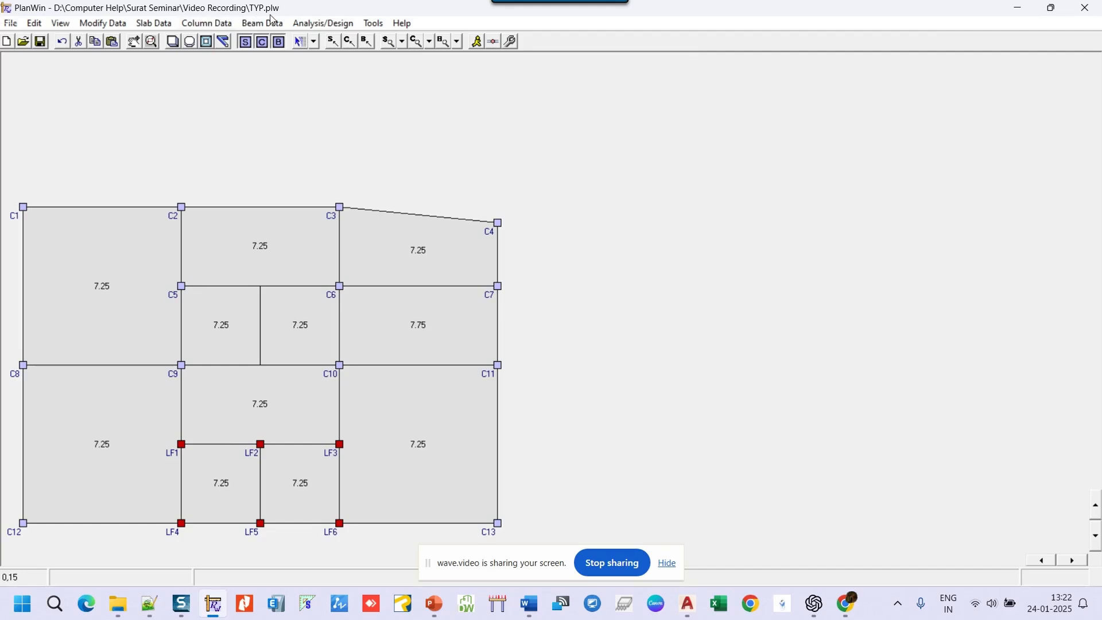
click(210, 24)
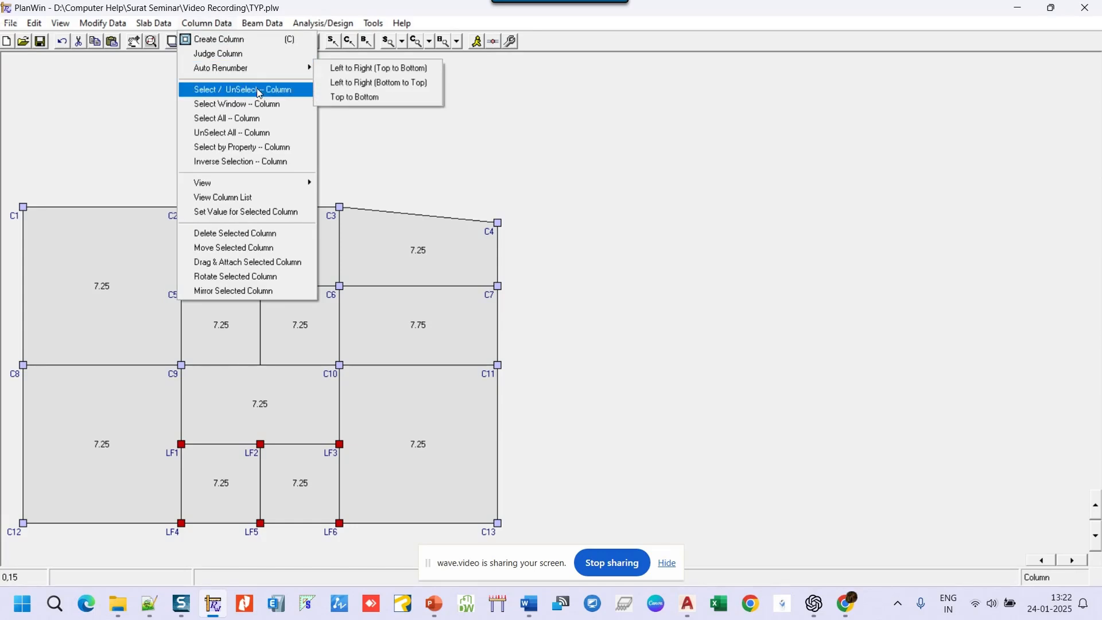
click(239, 133)
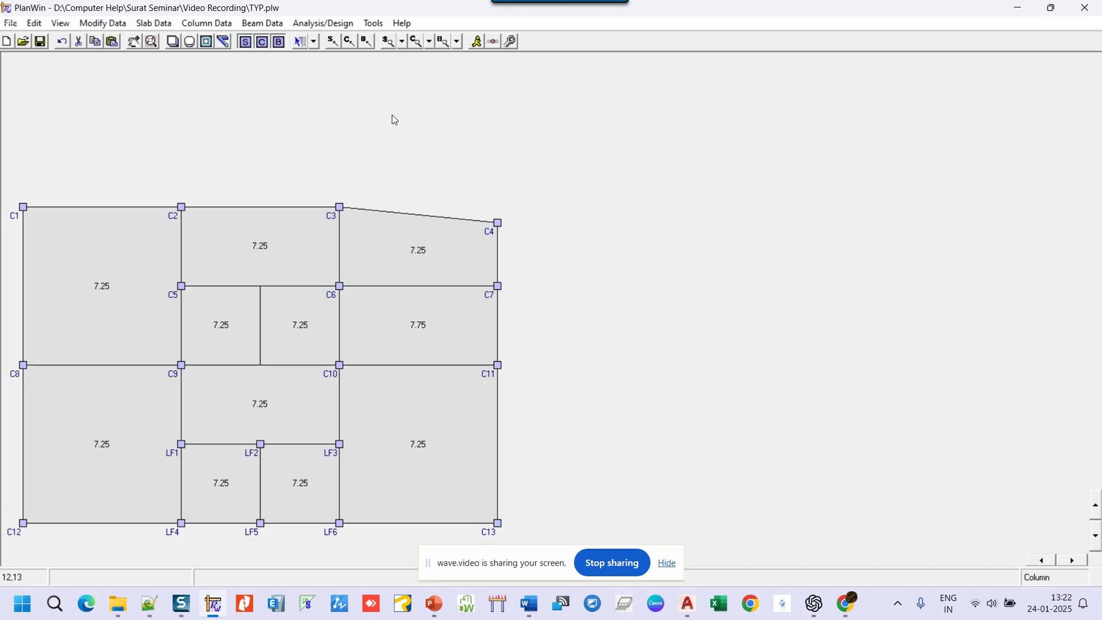
- Open Auto Beam settings and change the internal beam depth to 0.5 m
click(263, 24)
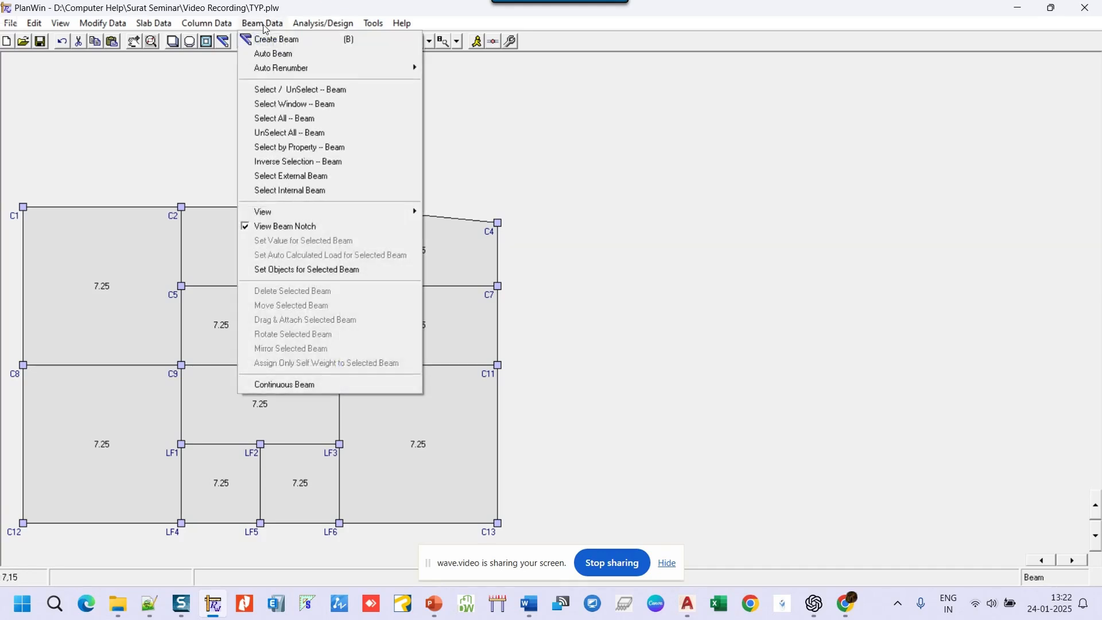
click(269, 55)
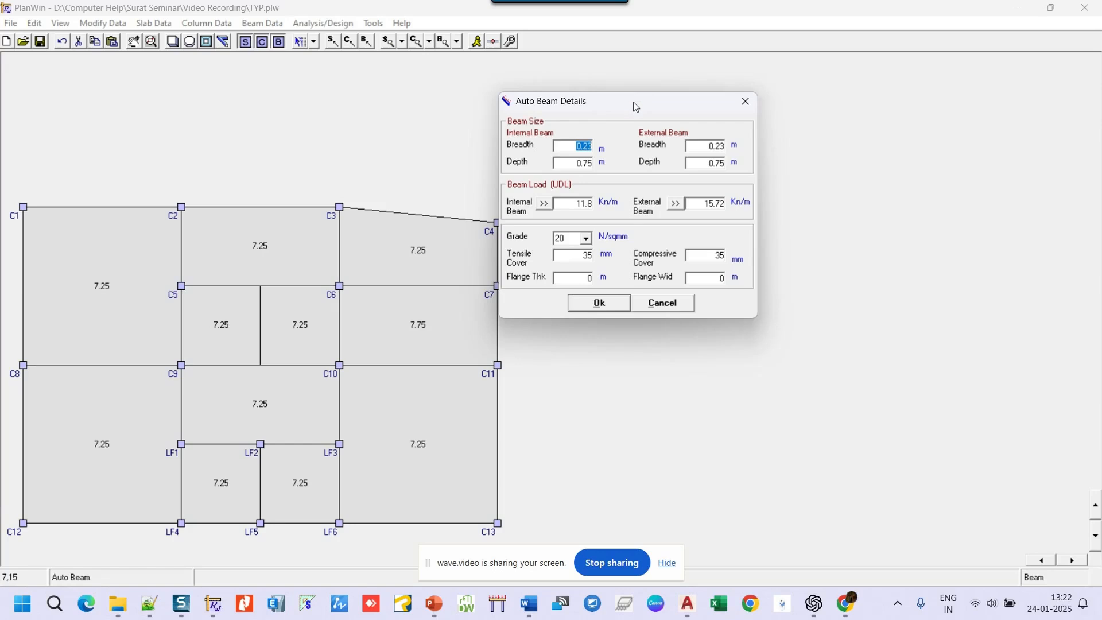
drag(633, 106, 709, 122)
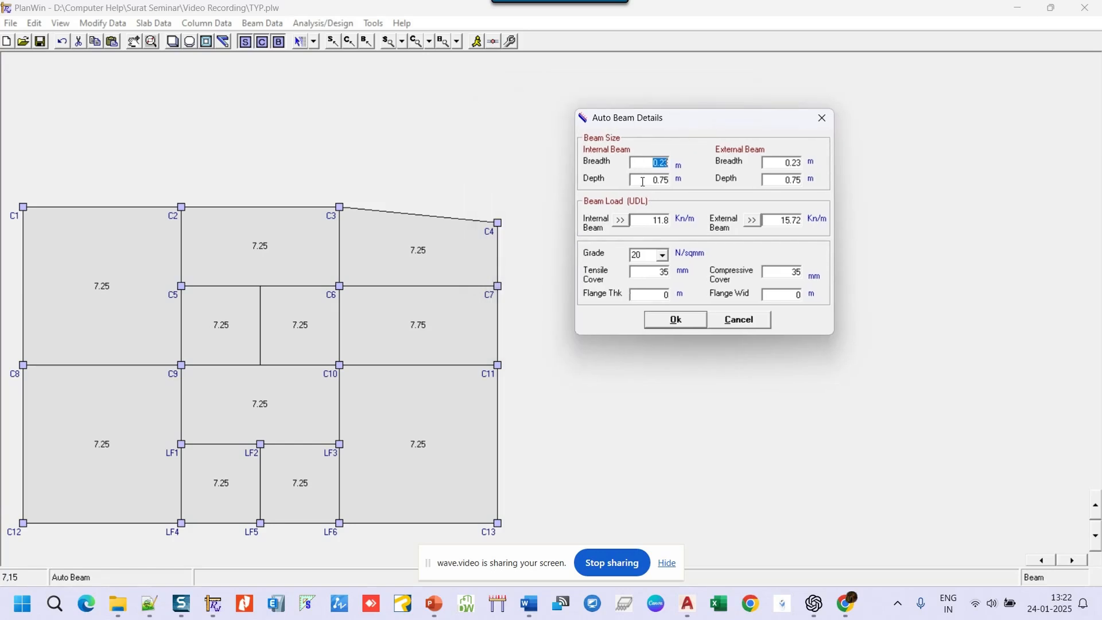
key(Tab)
text(.5)
- Set wall density 12 for internal beams, giving an 8.57 kN/m load
click(621, 222)
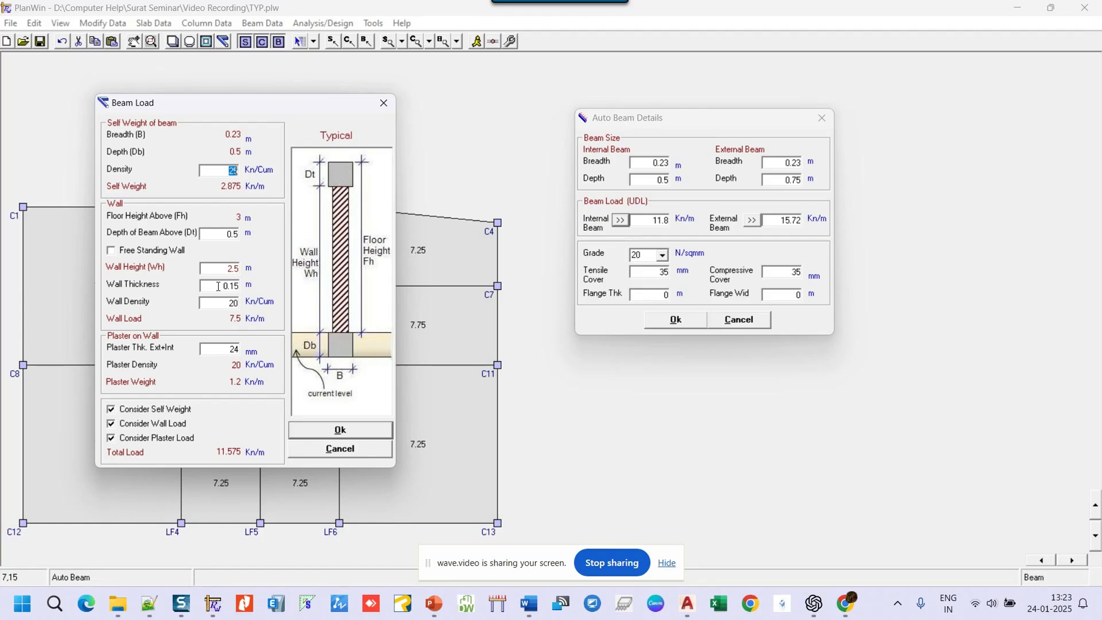
drag(225, 303, 248, 302)
text(12)
click(349, 435)
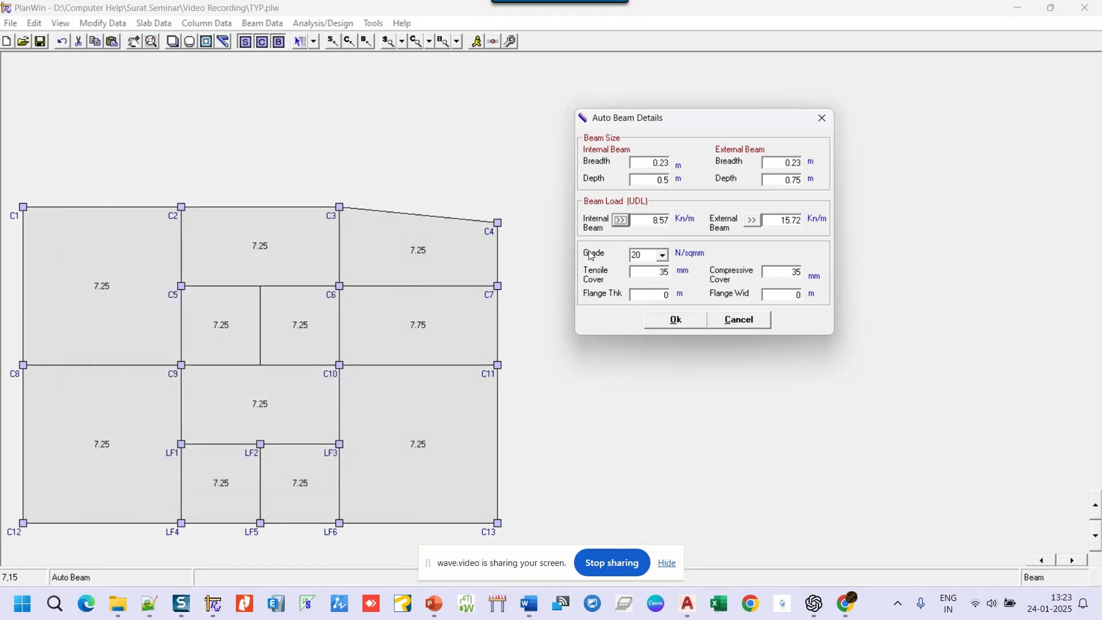
- Set external beam depth 0.9 m and wall density 12 for external beam loads
double_click(783, 180)
text(.)
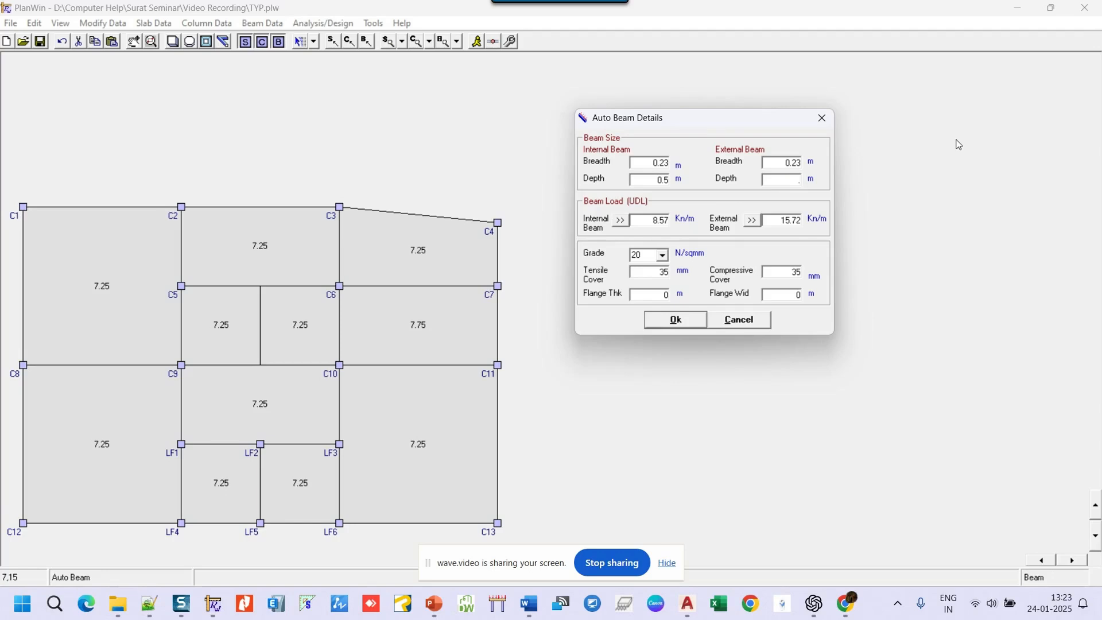
text(9)
click(752, 220)
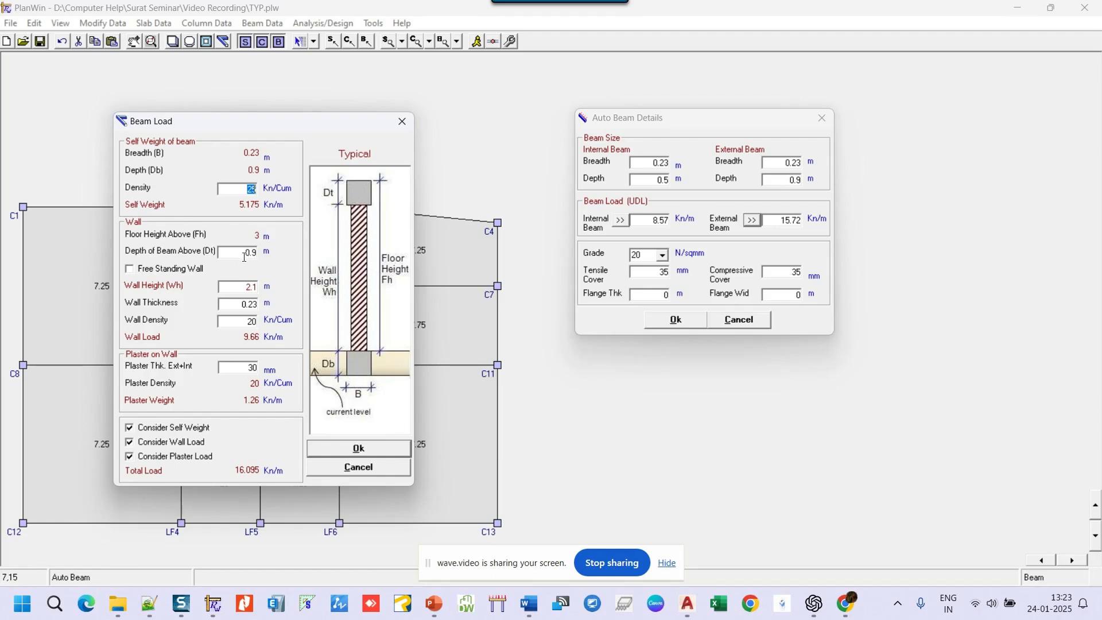
double_click(249, 321)
text(12)
click(361, 448)
- Generate beams B1–B29 and label them with UDL loads, 12.23 kN/m outer and 8.57 kN/m inner
click(676, 321)
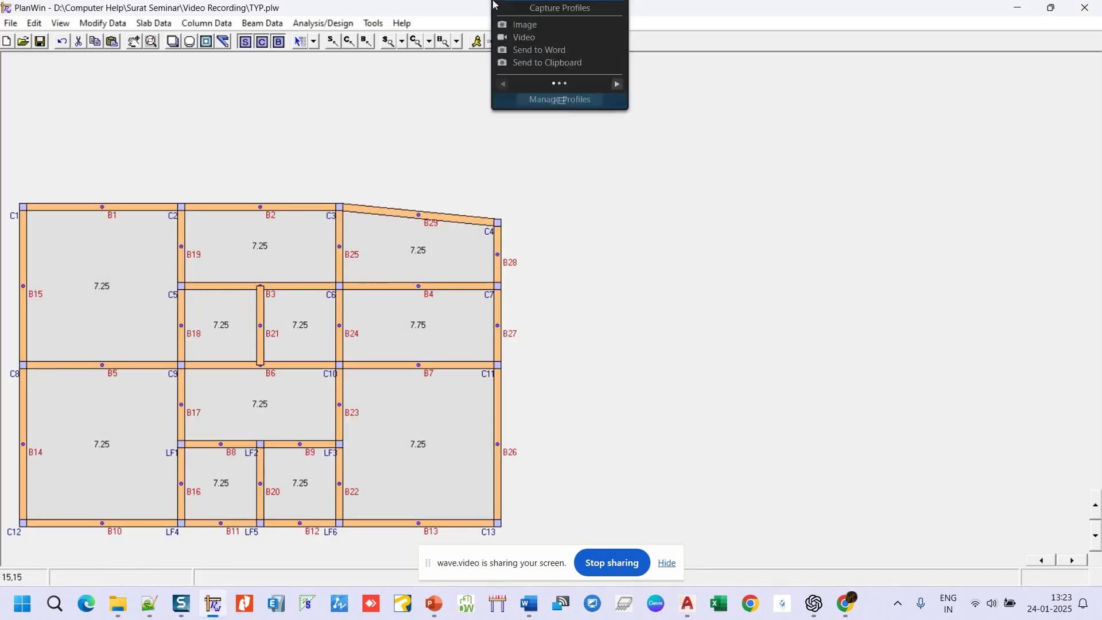
click(457, 41)
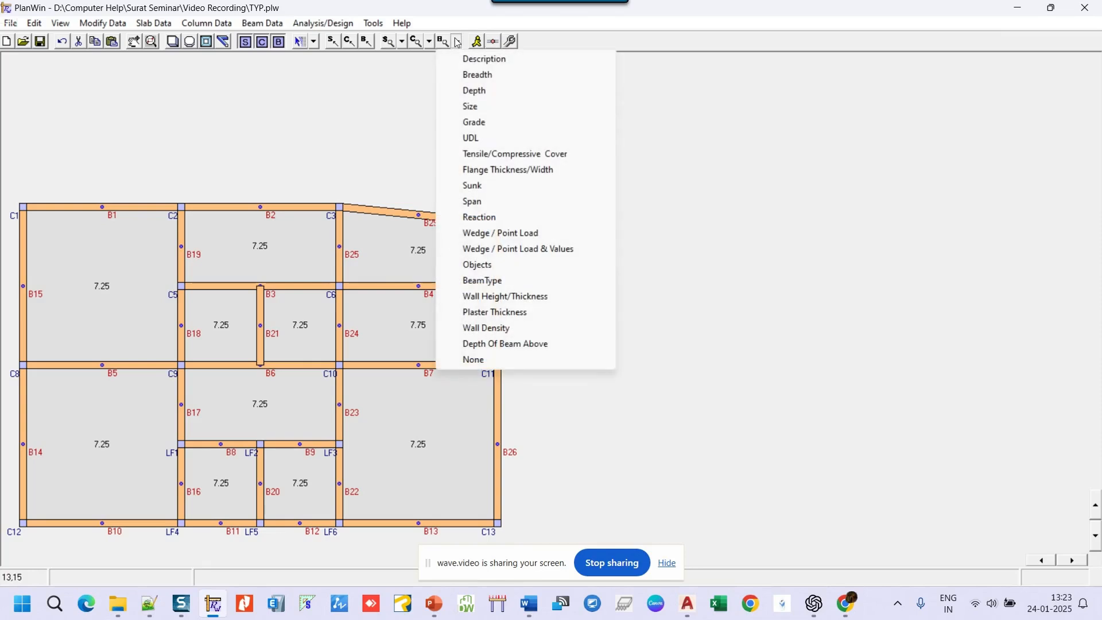
click(474, 140)
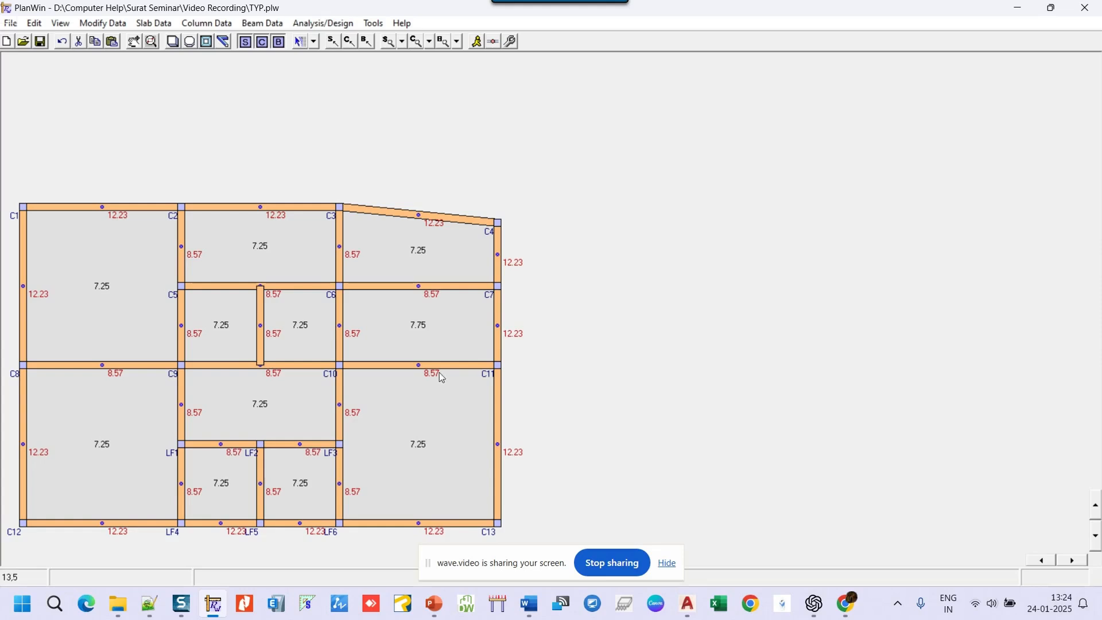
- Set beam B4 (C6–C7) to 0.4 m depth and drop wall and plaster loads, leaving 2.3 kN/m
right_click(405, 288)
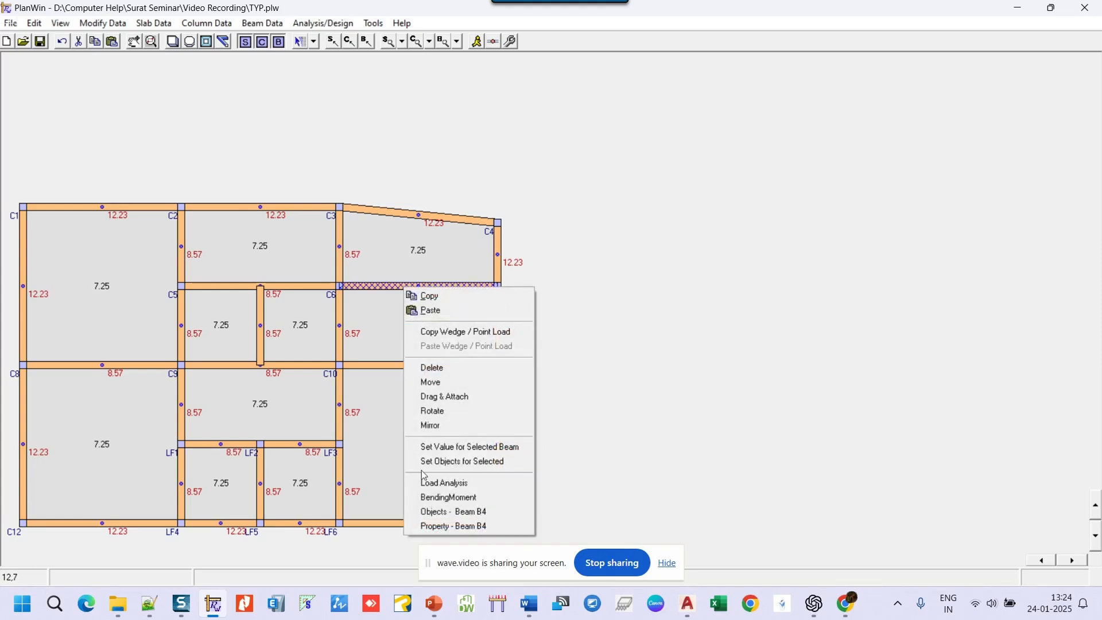
click(435, 527)
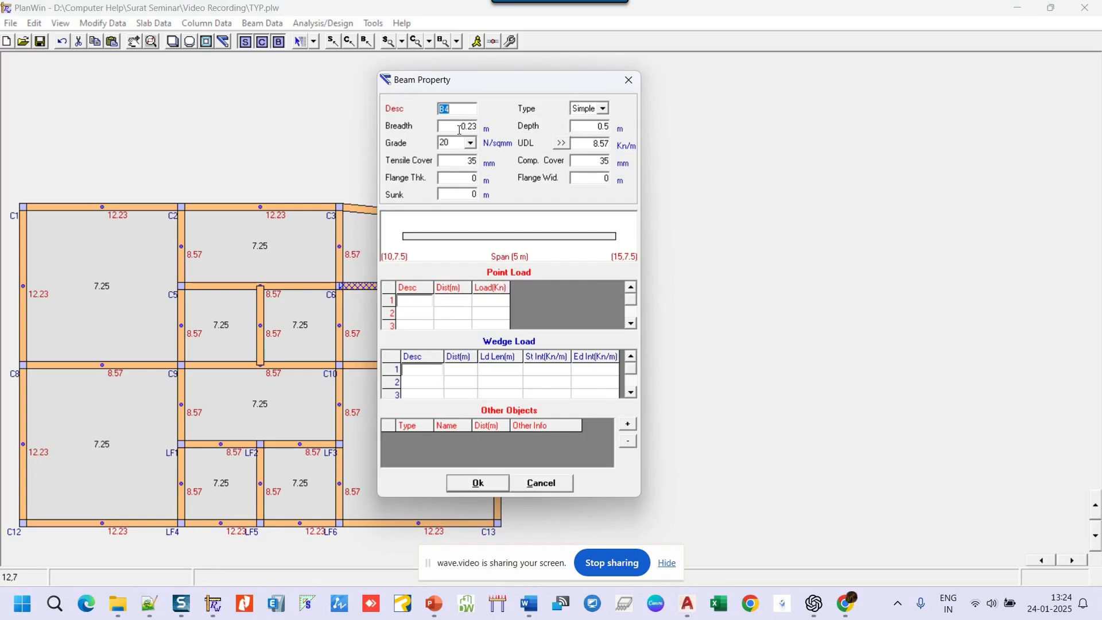
double_click(611, 127)
text(.6)
double_click(608, 127)
text(.4)
click(561, 143)
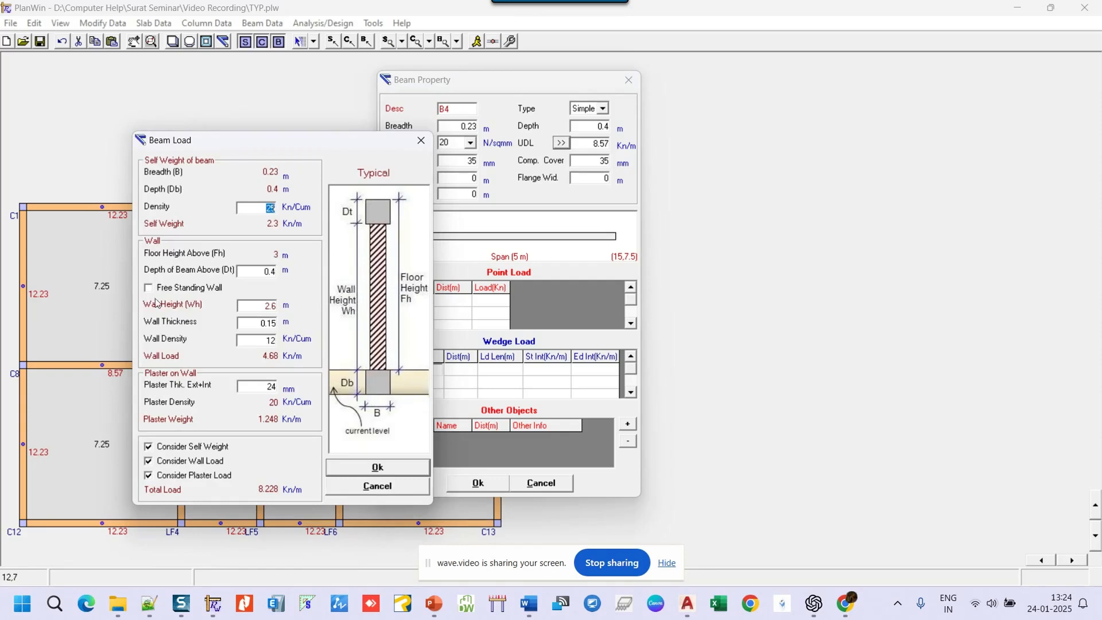
click(149, 461)
click(150, 475)
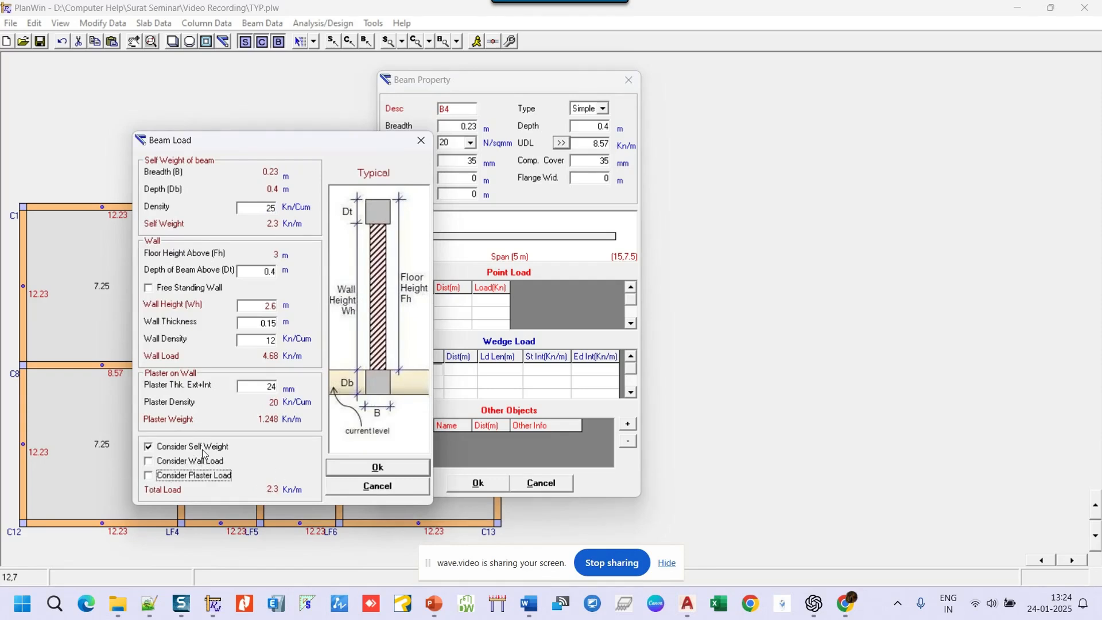
click(392, 469)
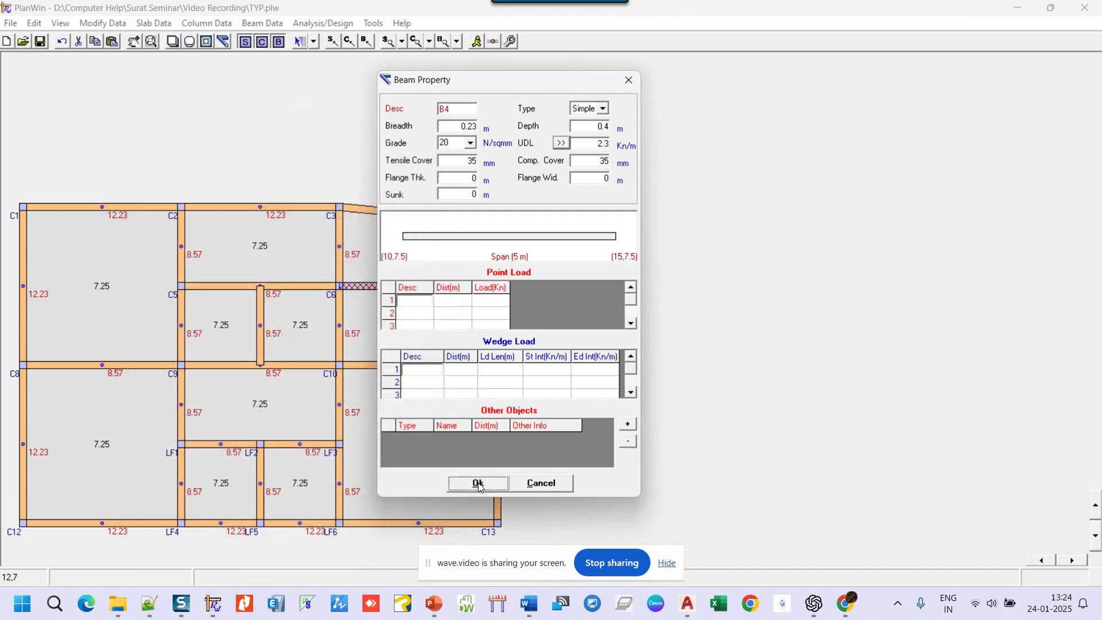
click(478, 484)
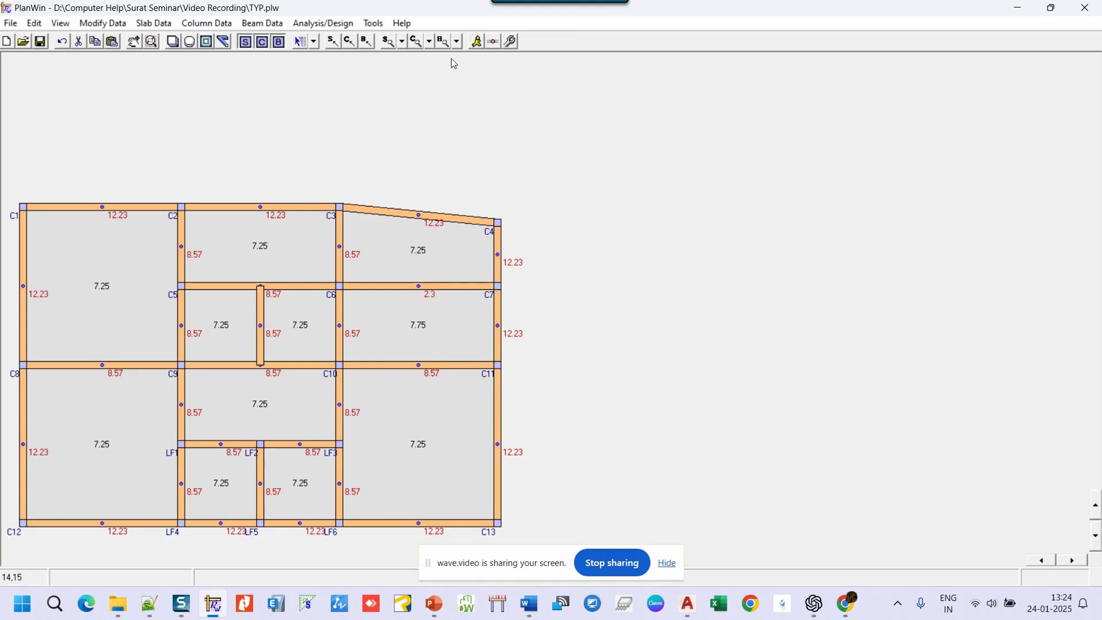
- Switch beam labels to Size, then Span, and finally Wedge / Point Load
click(458, 42)
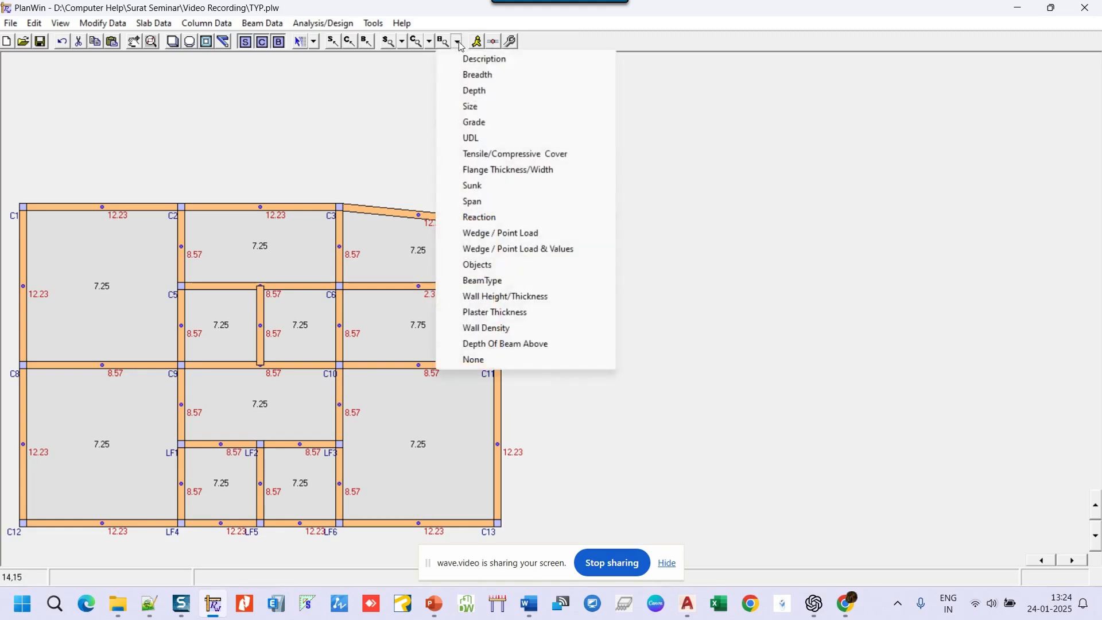
click(474, 107)
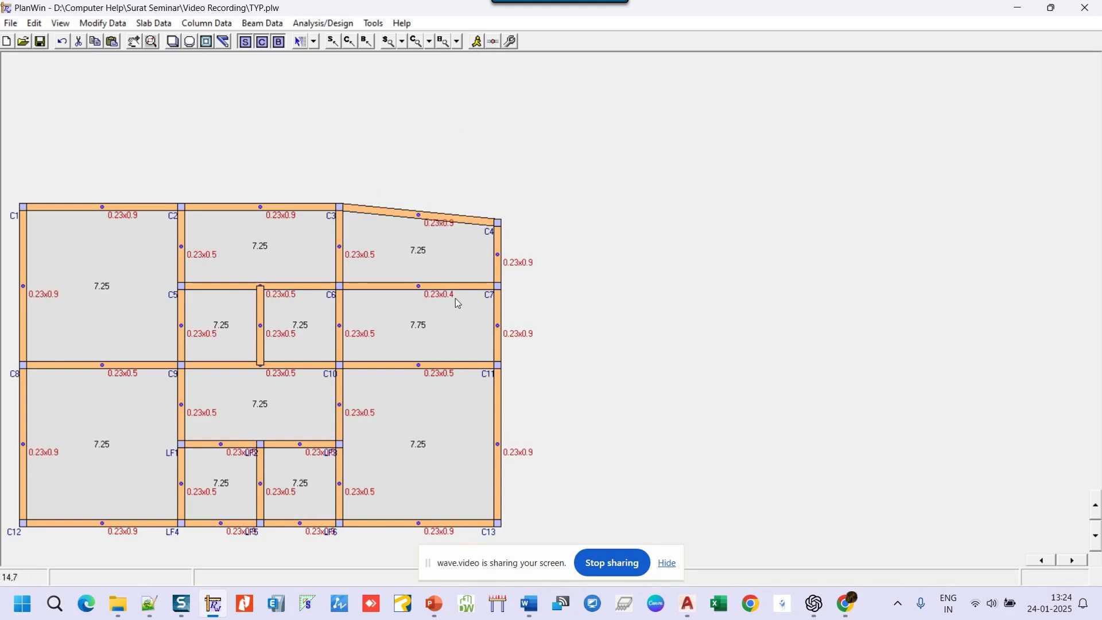
click(458, 43)
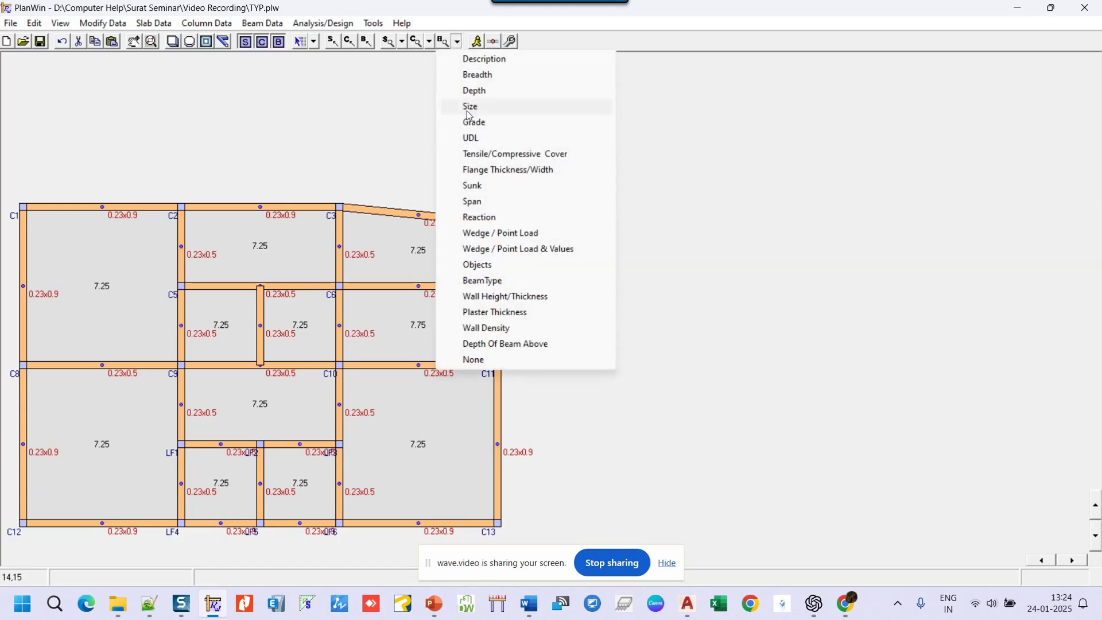
click(475, 203)
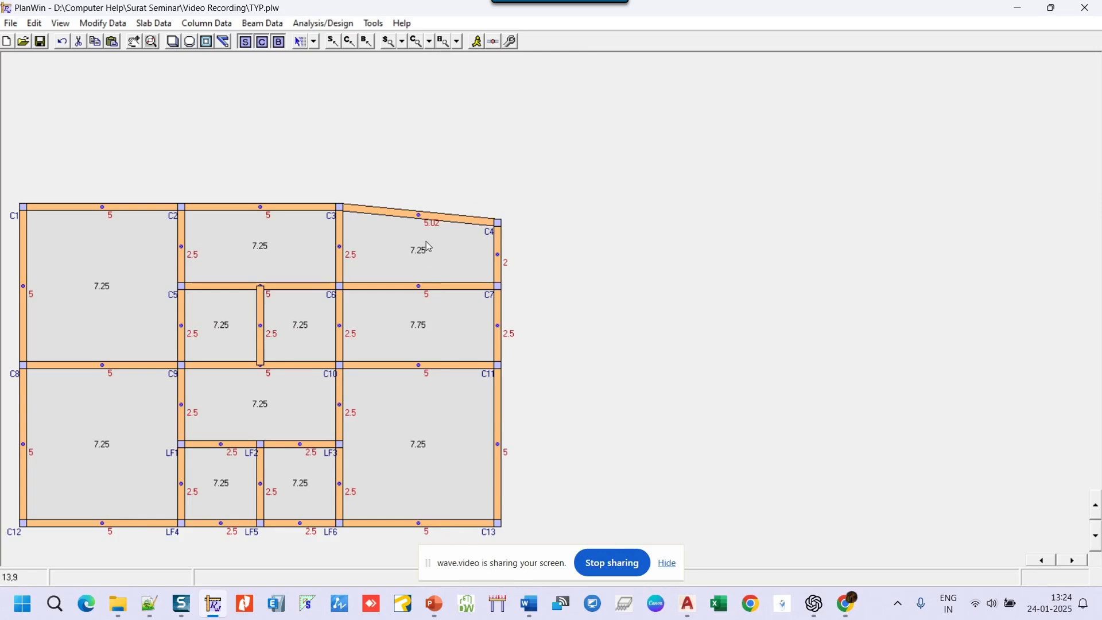
click(458, 42)
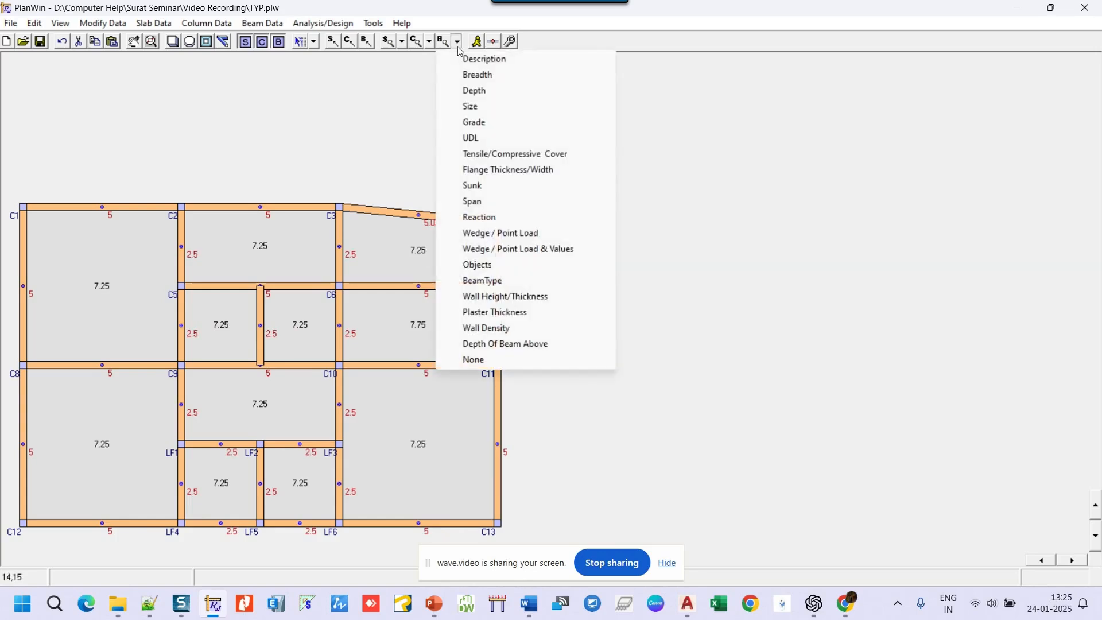
click(504, 238)
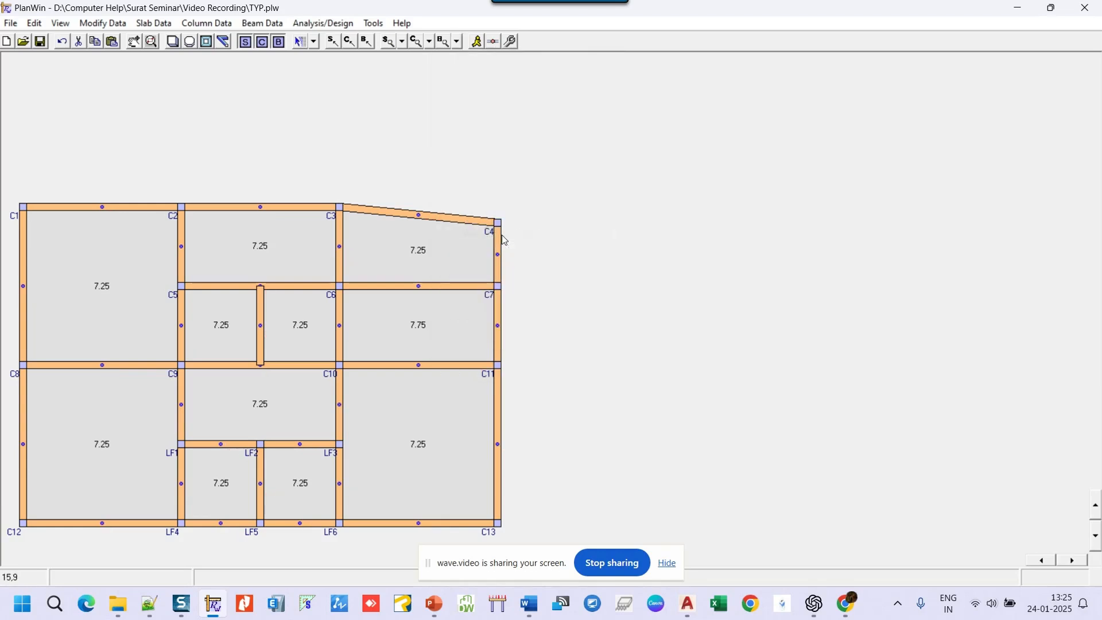
- Add point load P1 of magnitude 10 at 2 m on beam B2 (C2–C3)
right_click(291, 210)
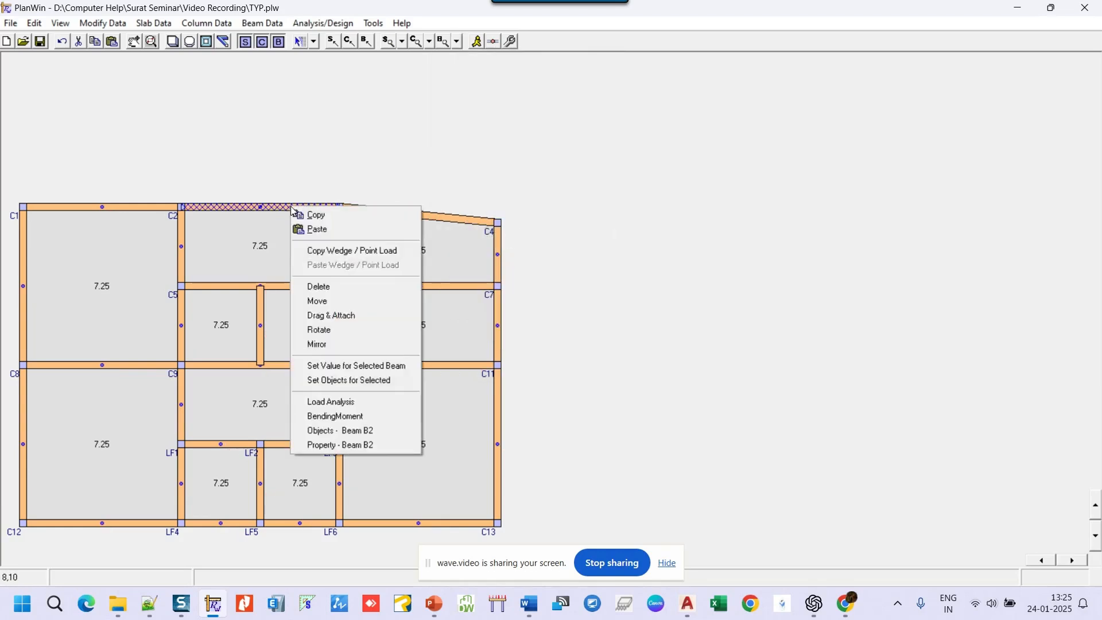
click(337, 446)
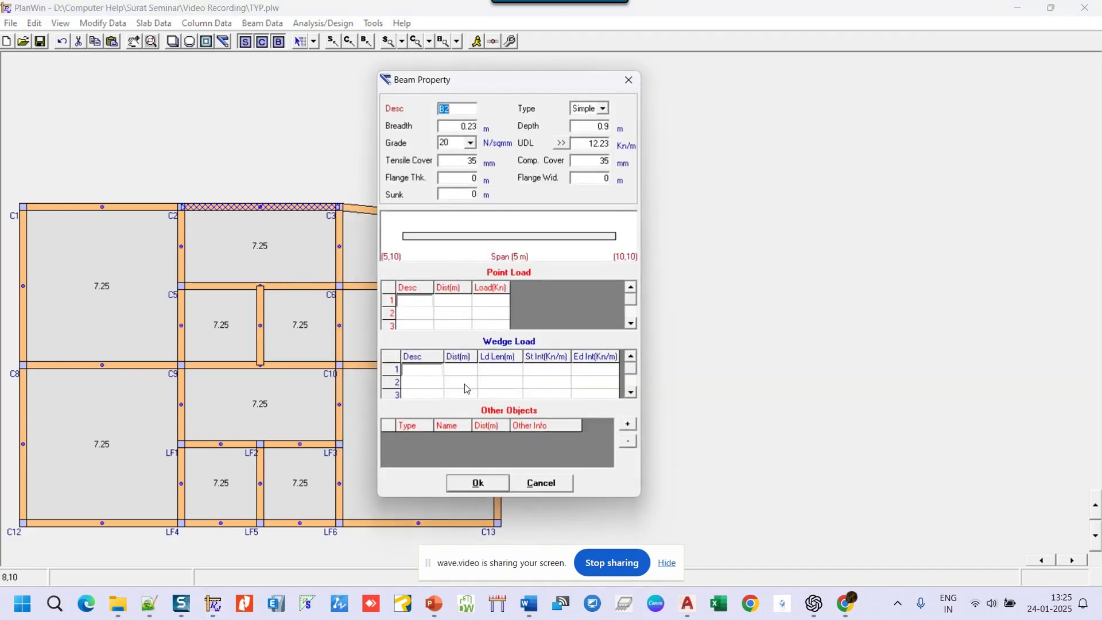
click(415, 297)
text(P1)
click(454, 305)
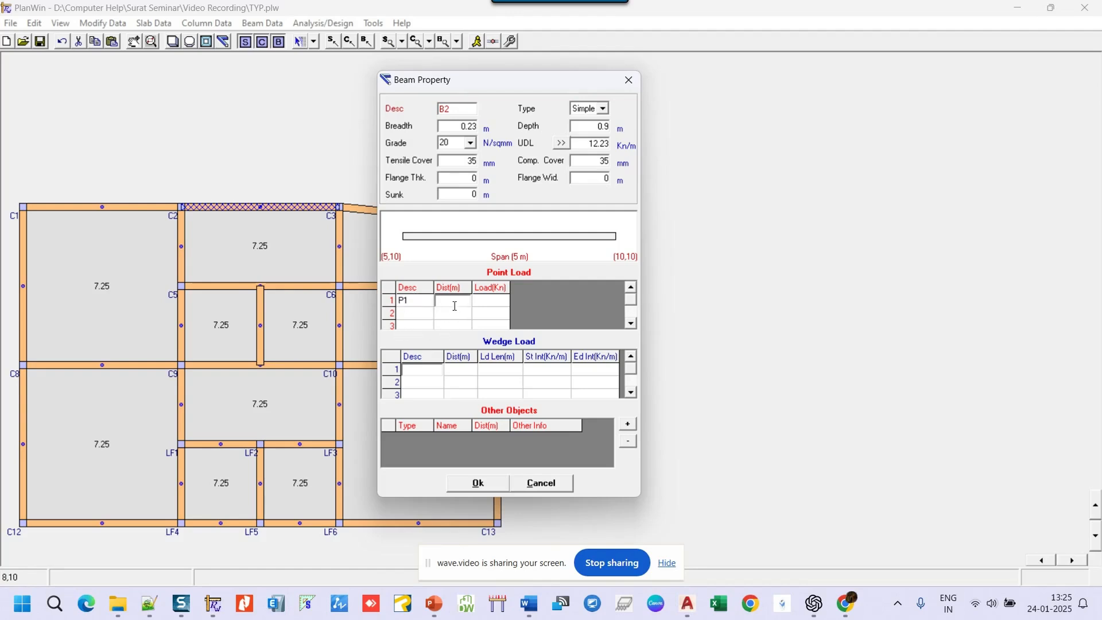
text(2)
click(485, 303)
text(10)
click(488, 482)
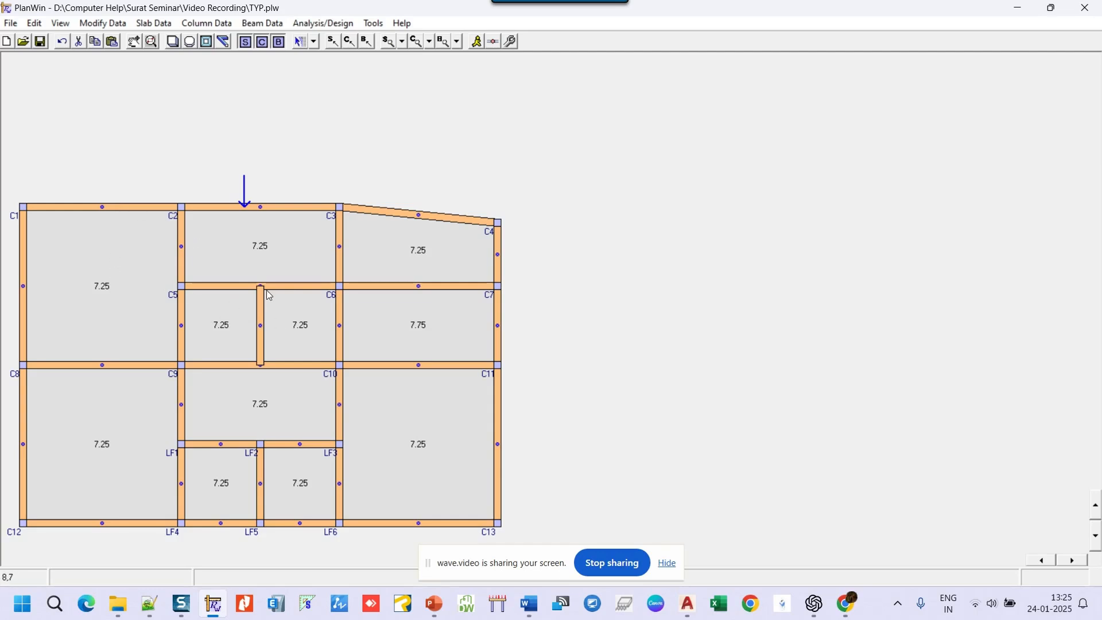
right_click(86, 208)
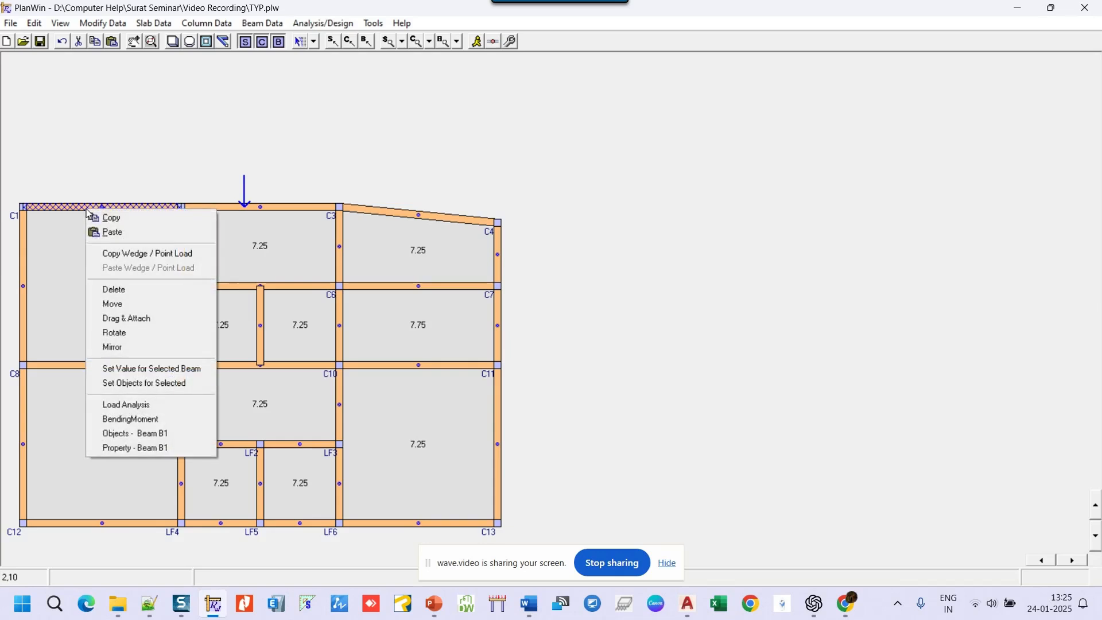
click(128, 447)
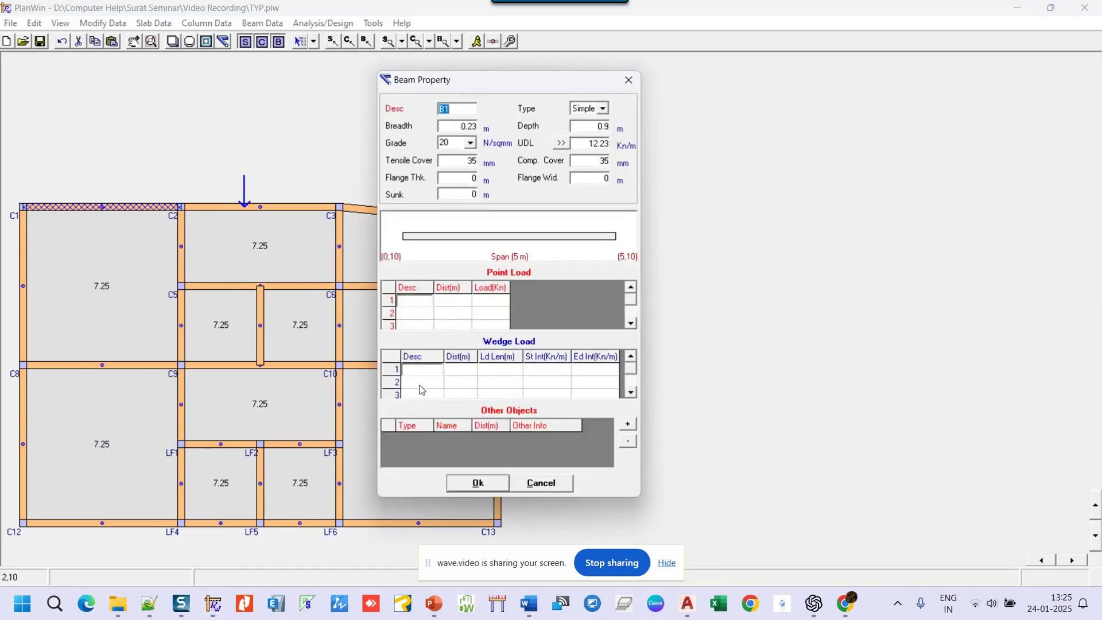
click(424, 370)
text(W1)
click(465, 369)
text(1)
click(508, 374)
text(2)
click(555, 369)
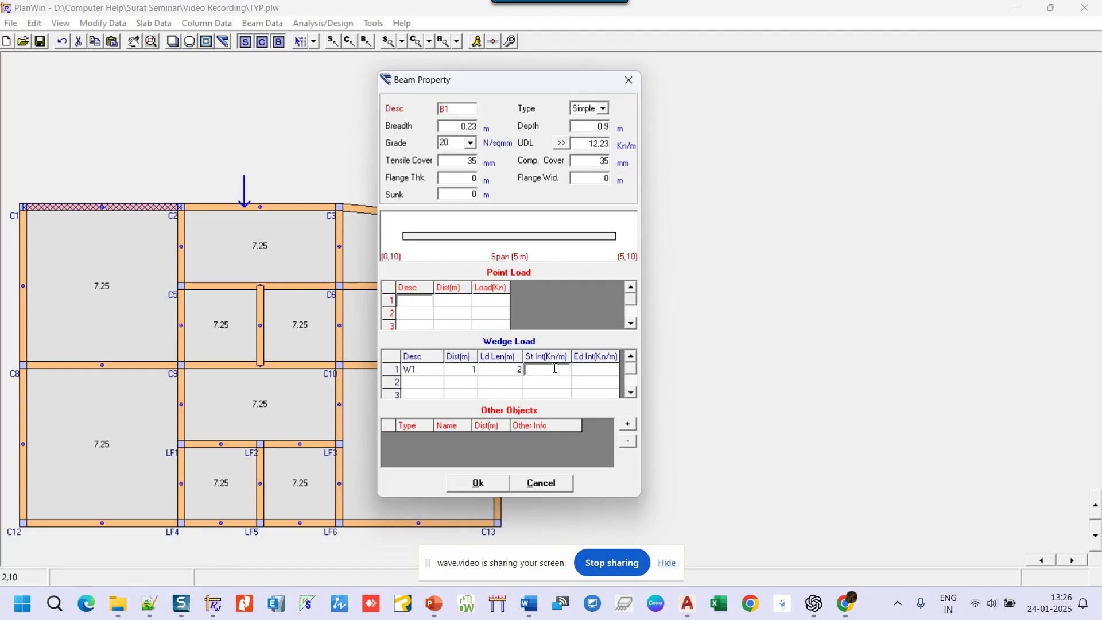
text(4)
click(589, 368)
text(5)
click(477, 485)
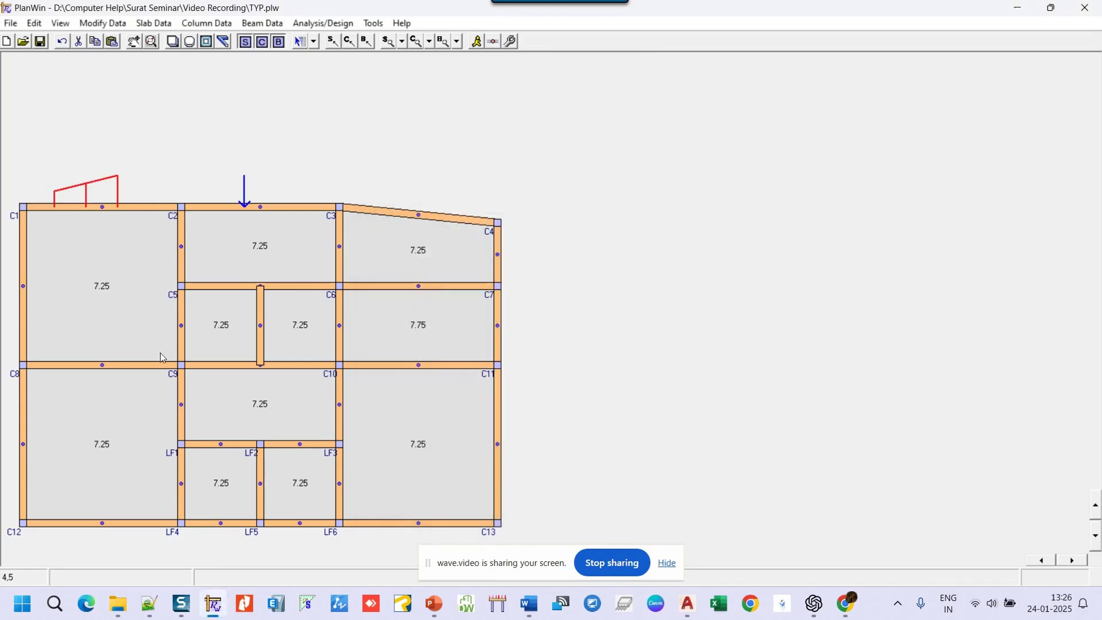
- Clear wedge load W1 from beam B1's properties
right_click(89, 208)
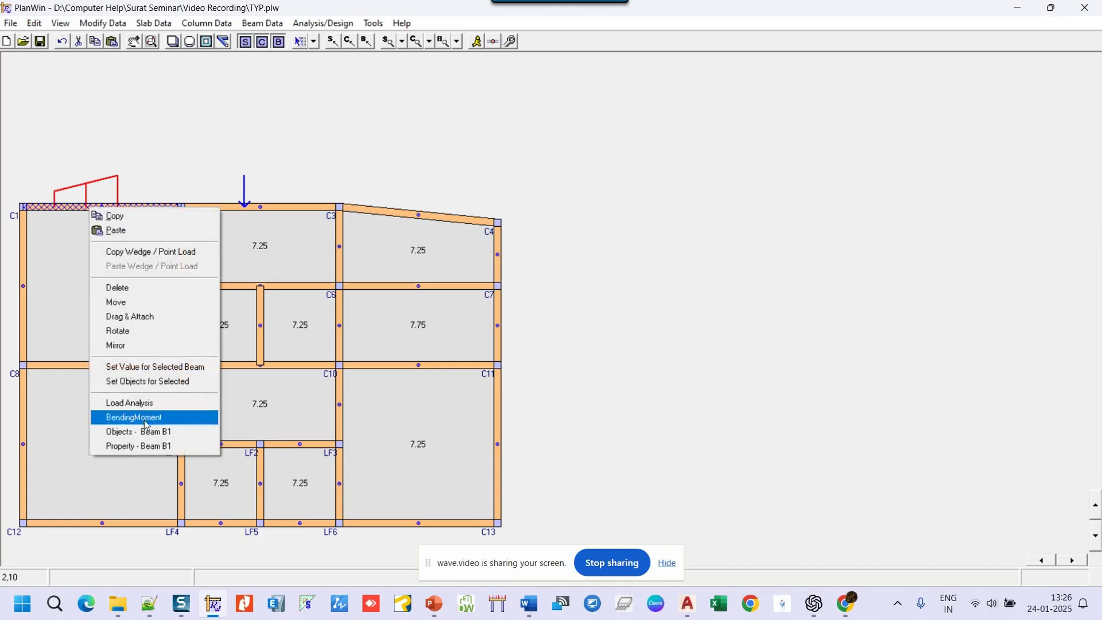
click(145, 447)
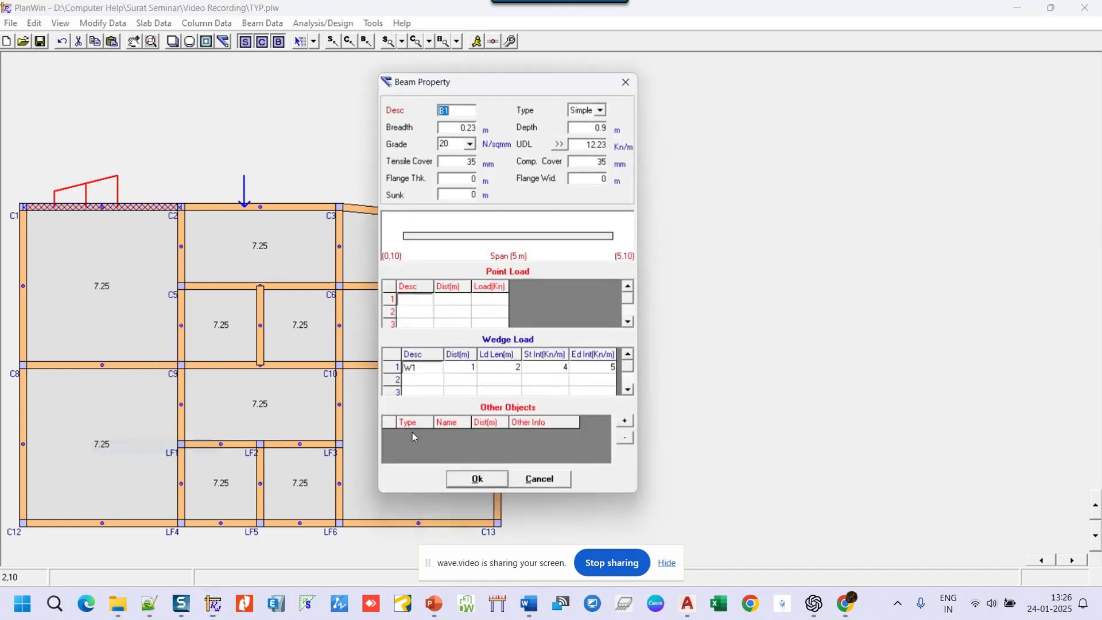
double_click(436, 374)
key(BackSpace)
click(470, 484)
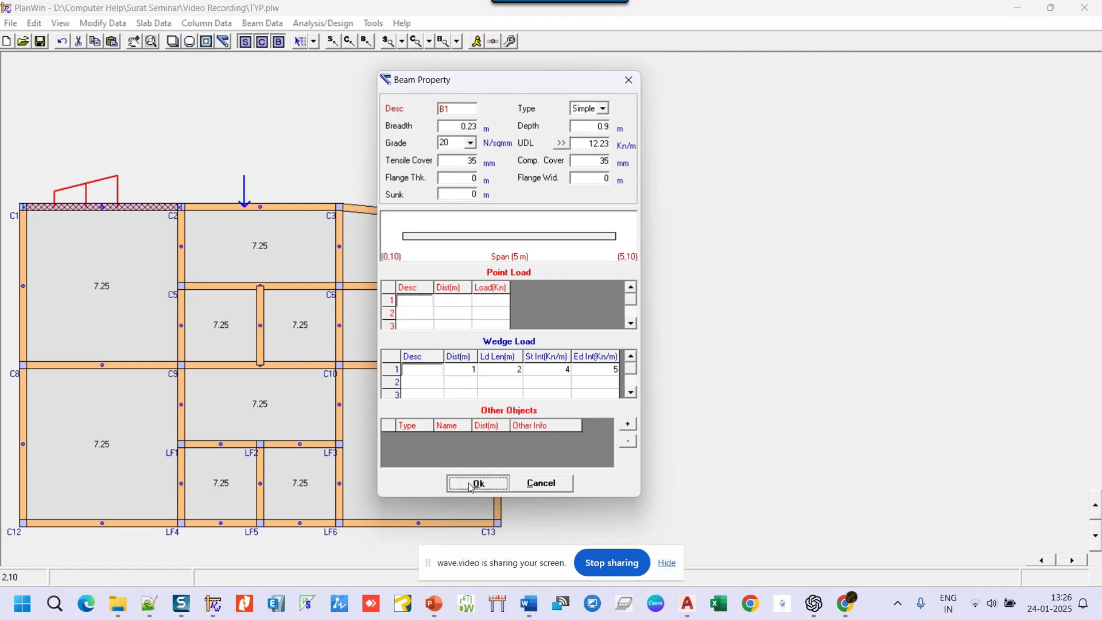
- Clear point load P1 from beam B2's properties
right_click(308, 209)
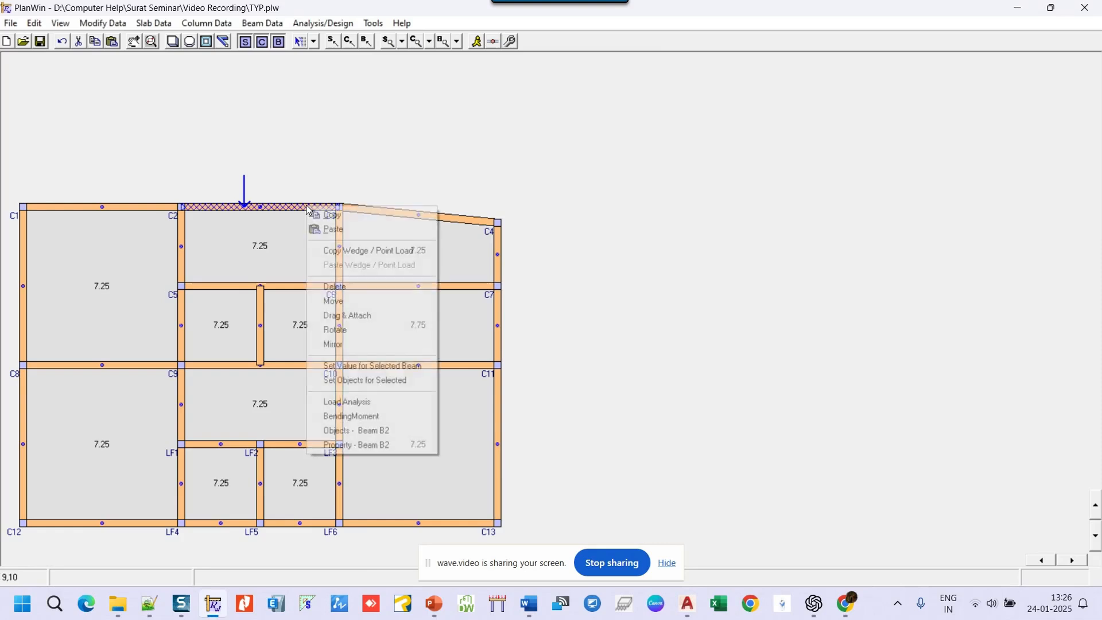
click(381, 445)
click(403, 301)
key(BackSpace)
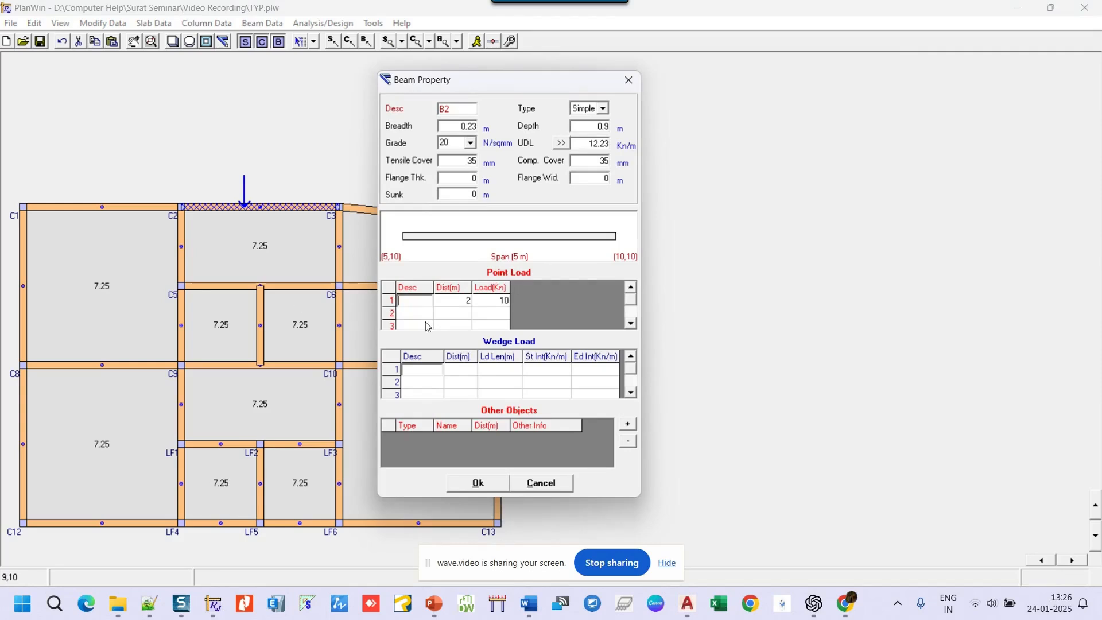
click(481, 482)
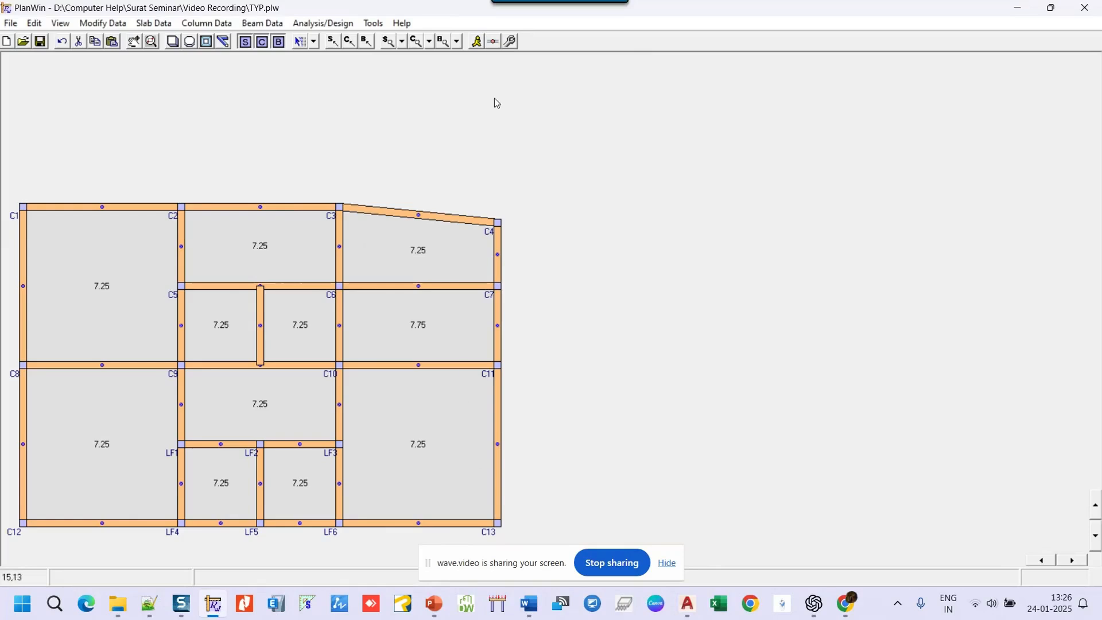
- Run the load analysis and close the summary reporting 2130.38 kN total load
click(477, 42)
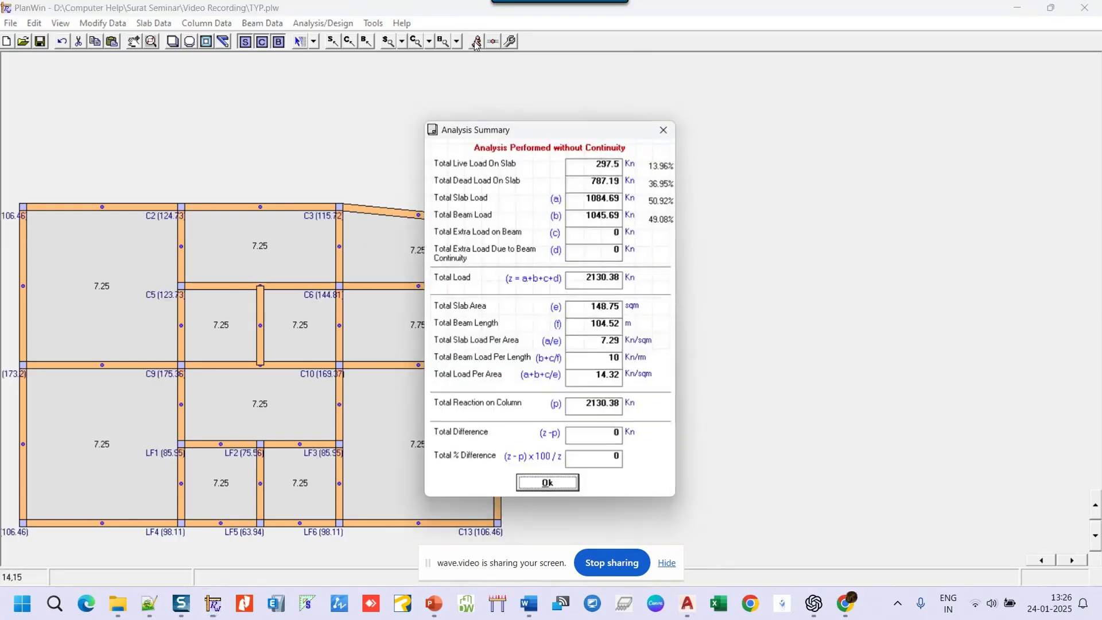
drag(580, 136, 642, 97)
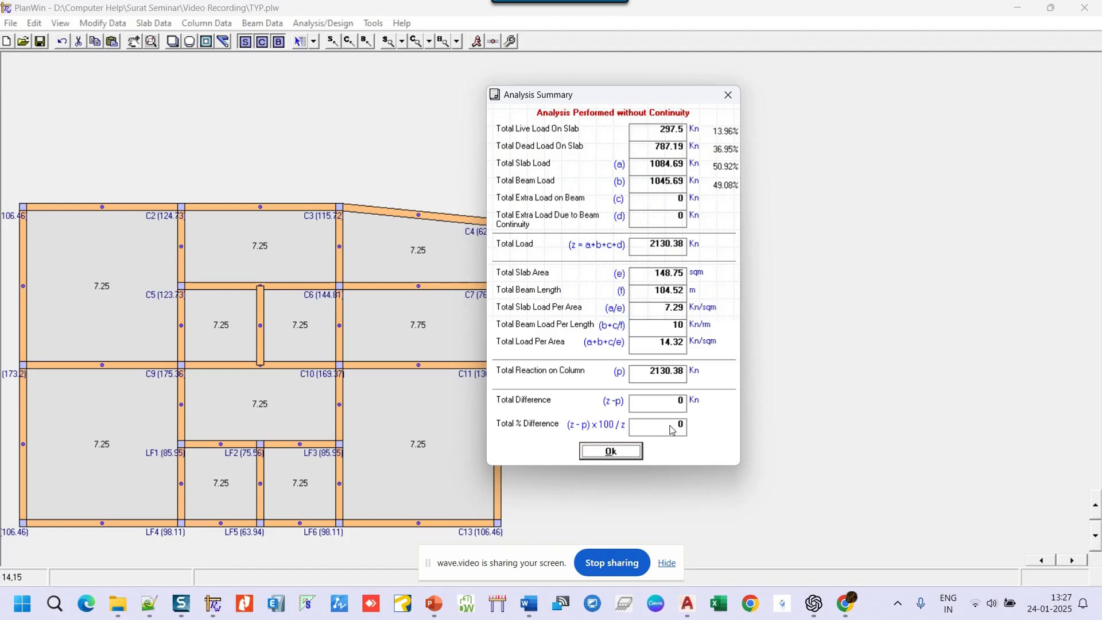
click(608, 454)
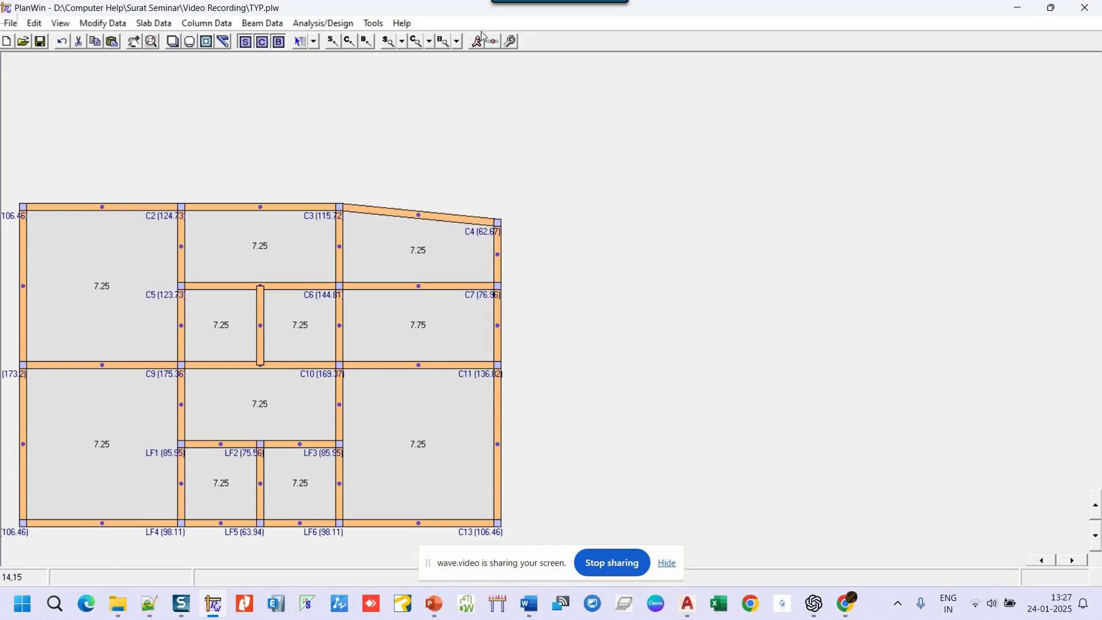
- Switch the beam labels to Description so names B1–B29 appear
click(458, 42)
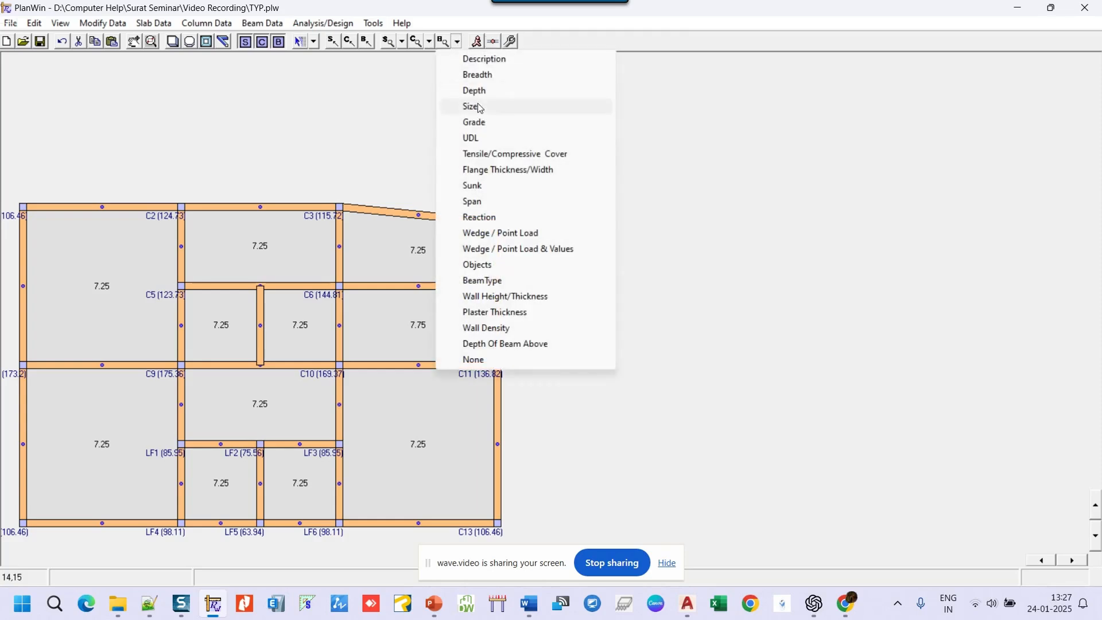
click(485, 58)
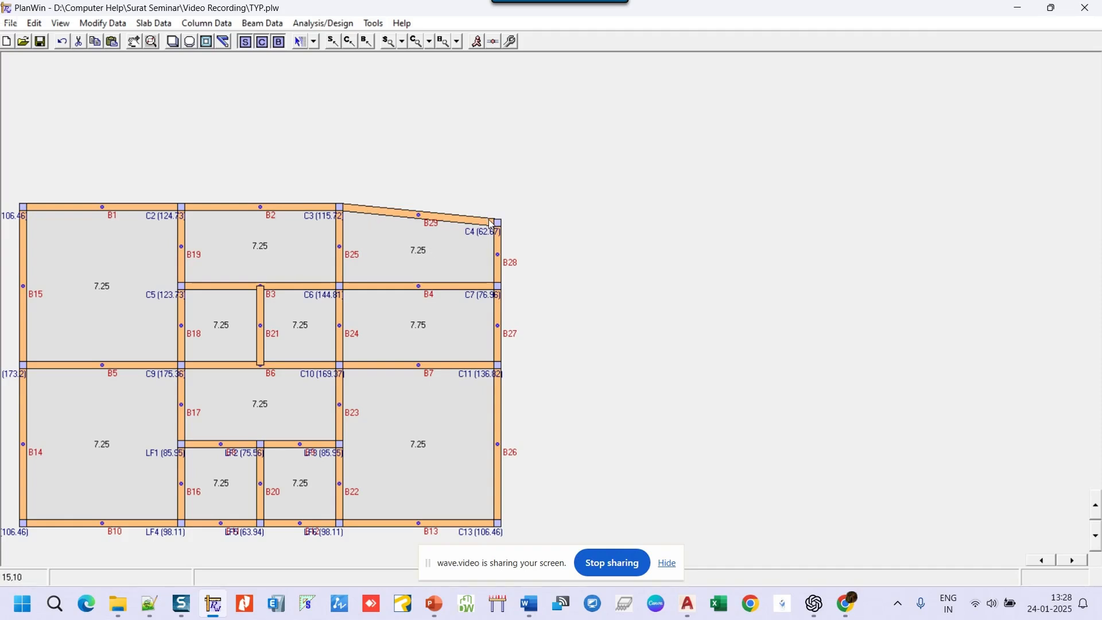
- Rename sloped beam B29 (C3–C4) to B2A and re-run the analysis
right_click(439, 220)
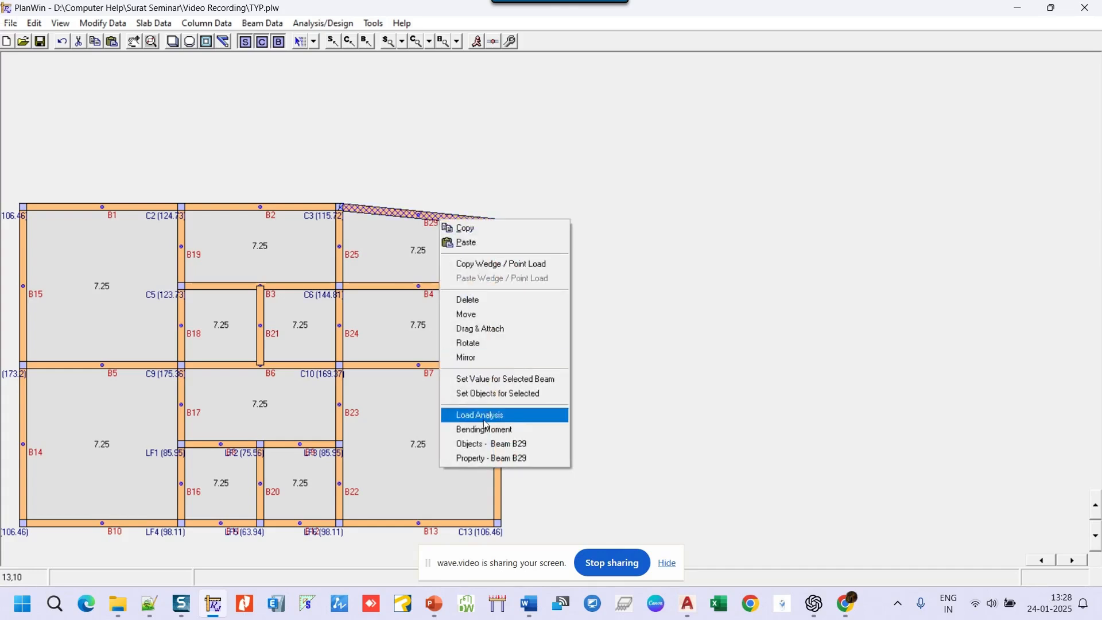
click(481, 458)
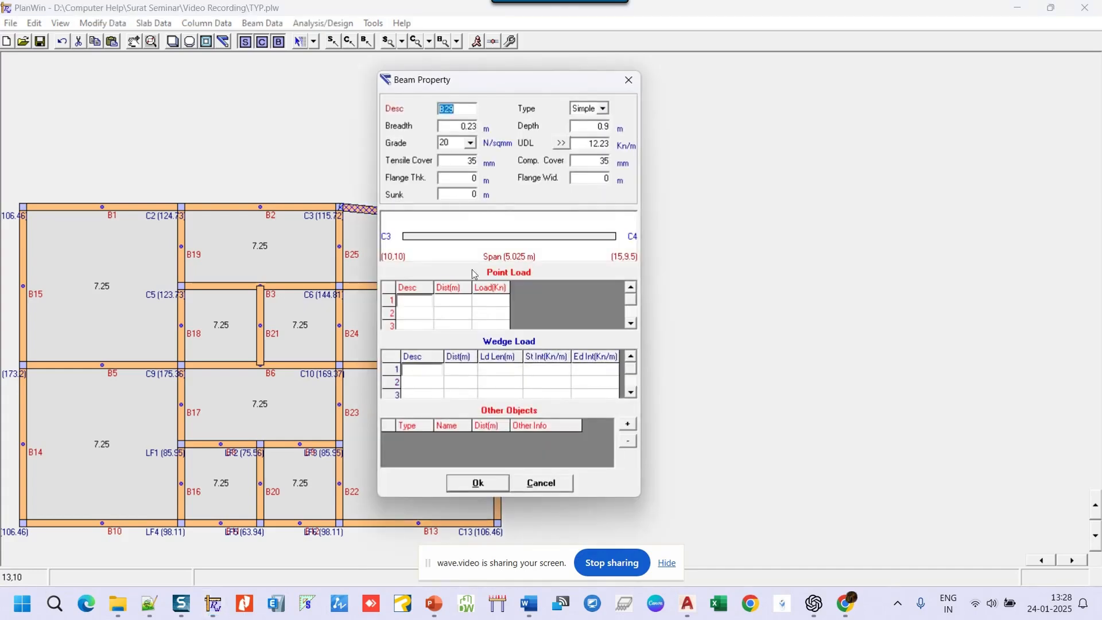
click(461, 108)
key(BackSpace)
text(A)
click(476, 483)
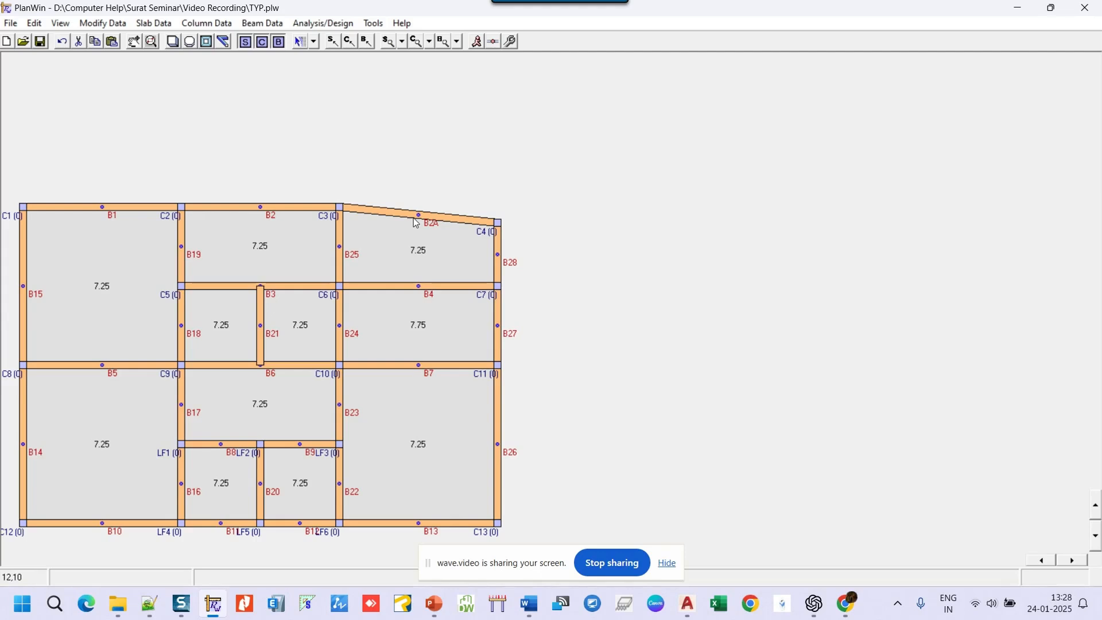
click(478, 43)
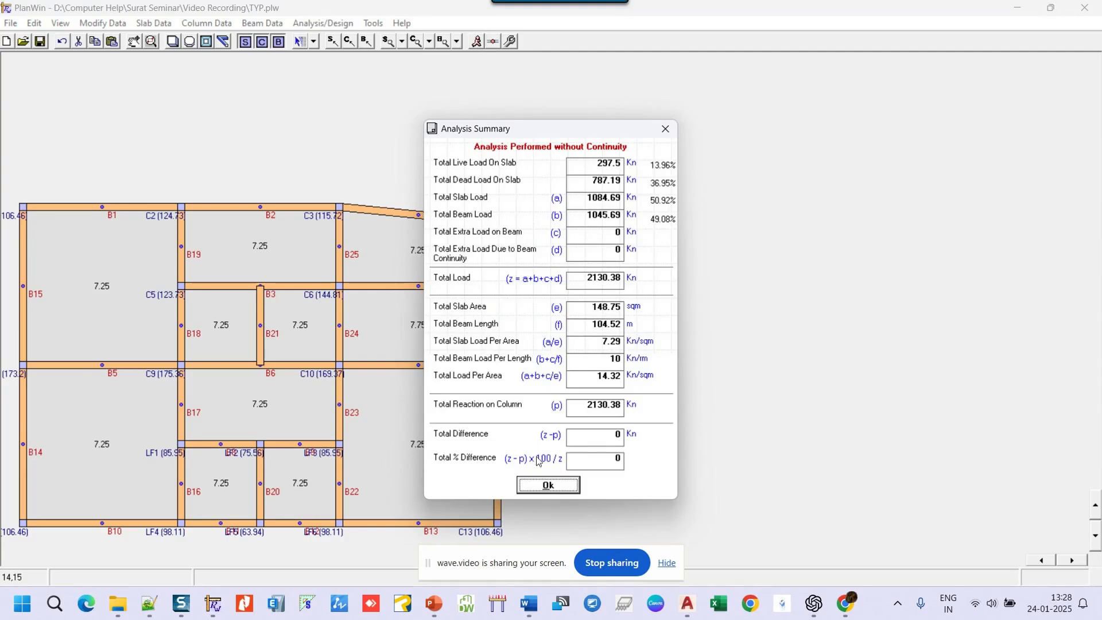
- Close the summary and review column C3's load breakdown, including beam B2A's reaction
click(548, 486)
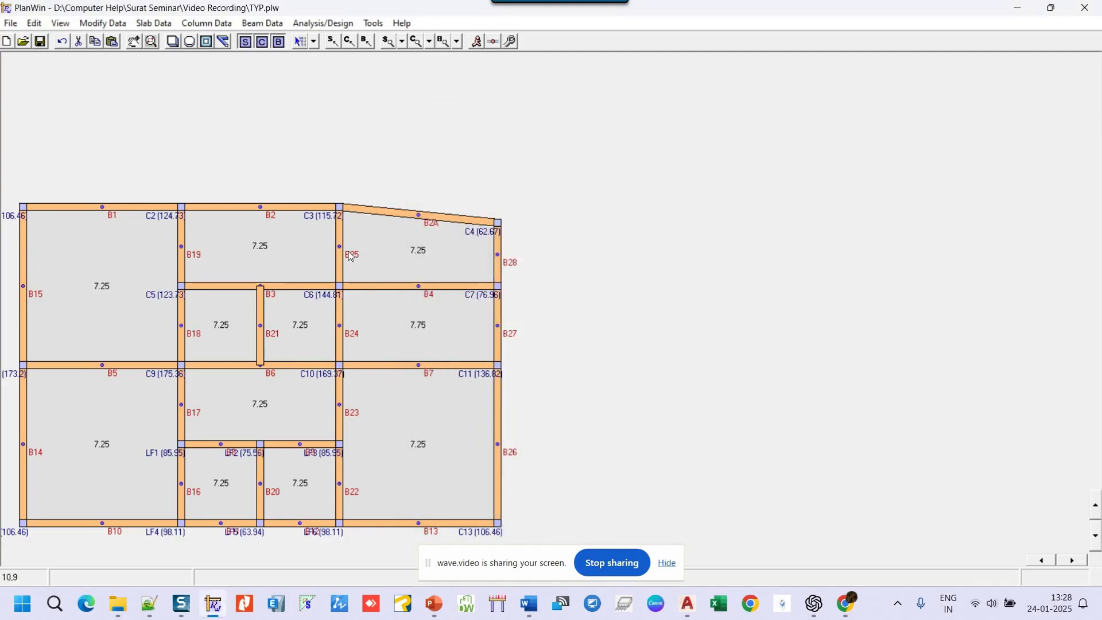
right_click(339, 211)
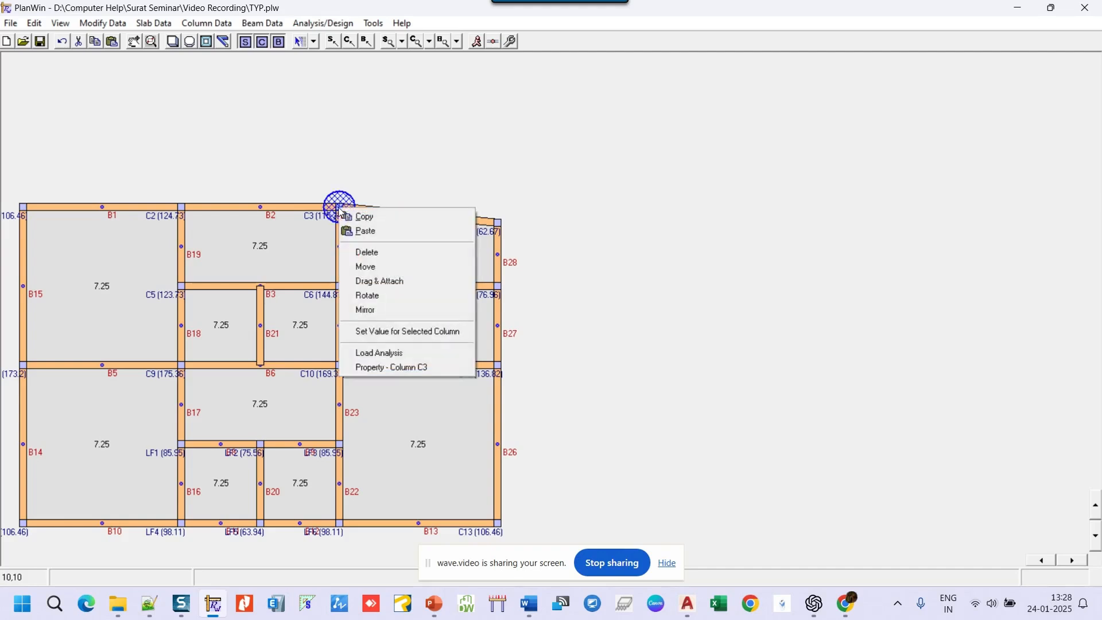
click(407, 354)
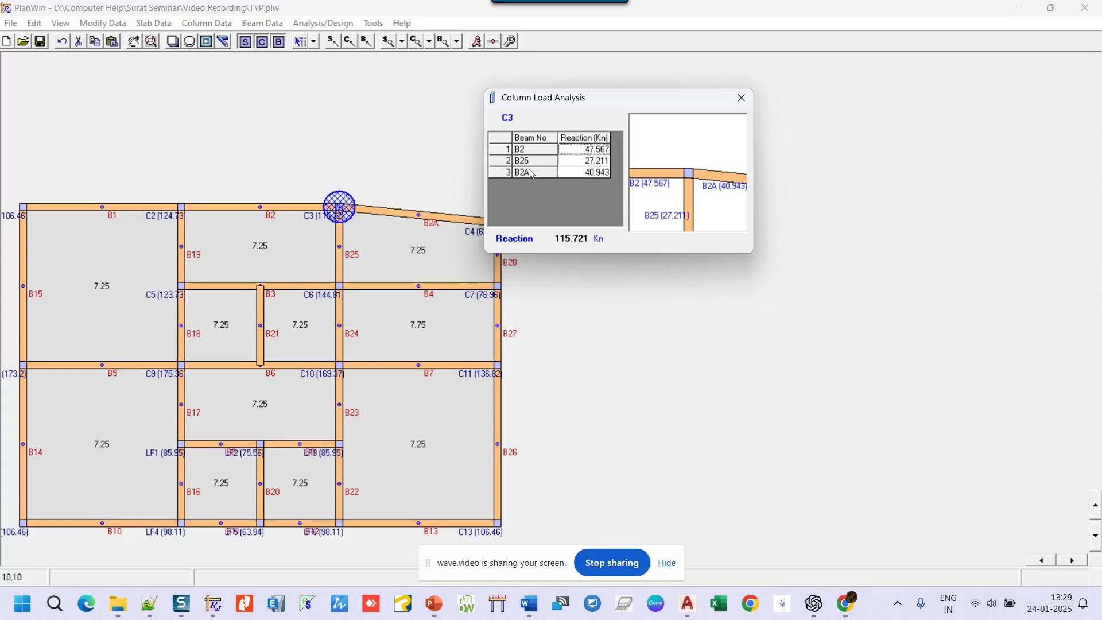
click(600, 173)
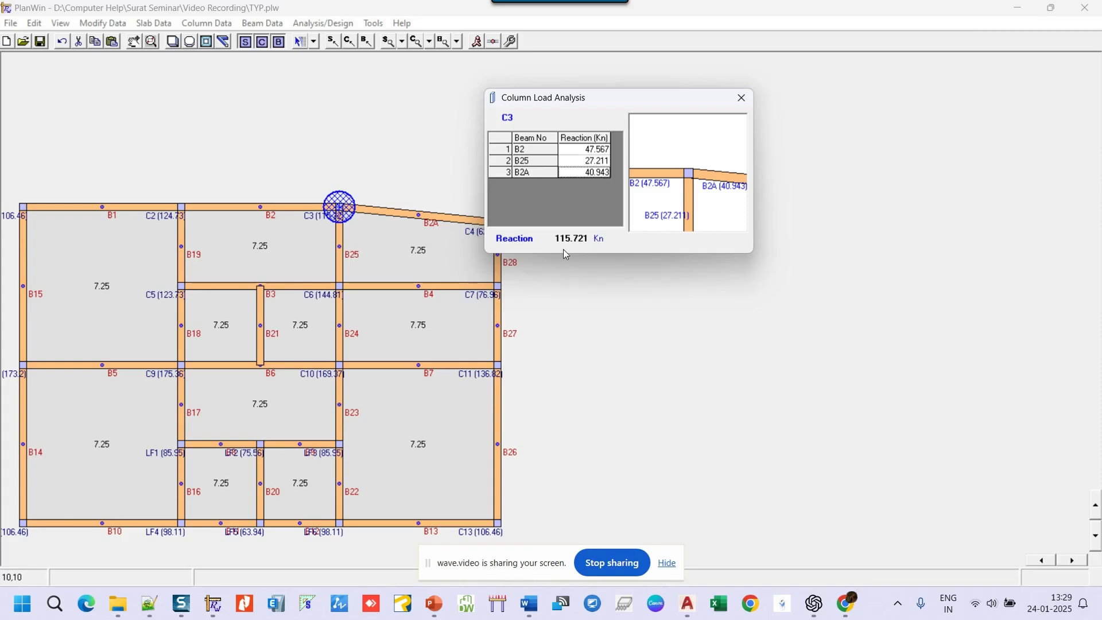
click(741, 106)
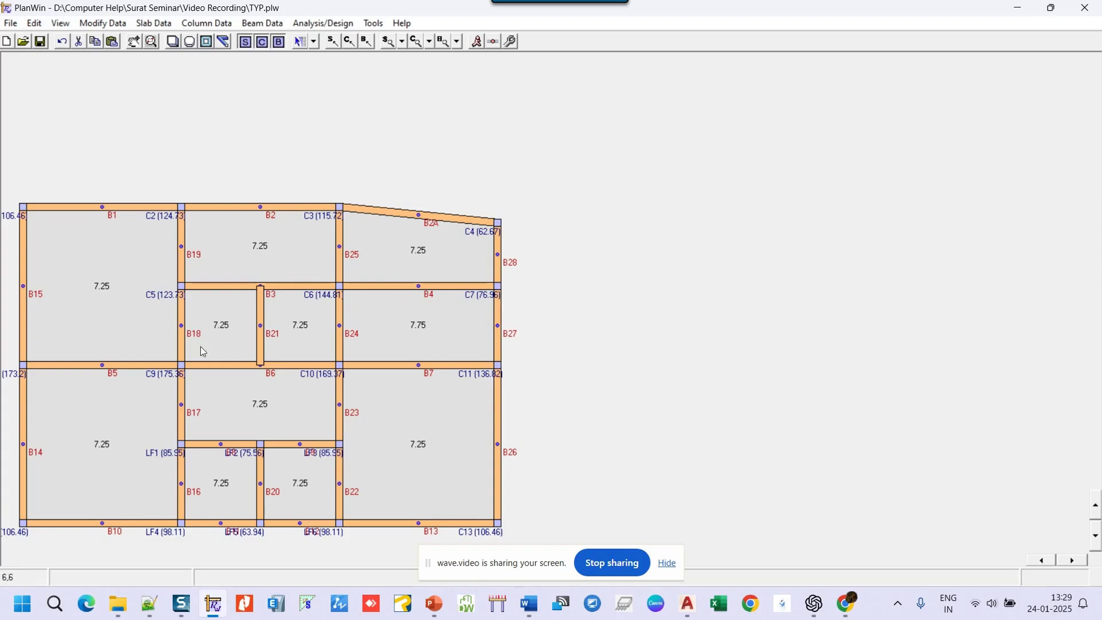
right_click(305, 291)
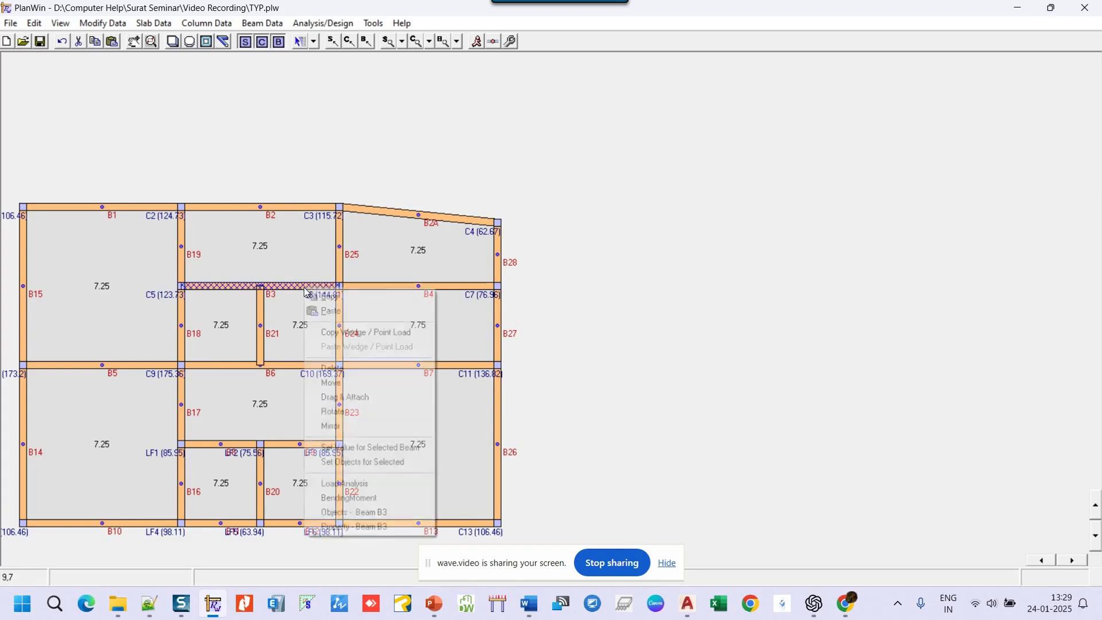
click(360, 484)
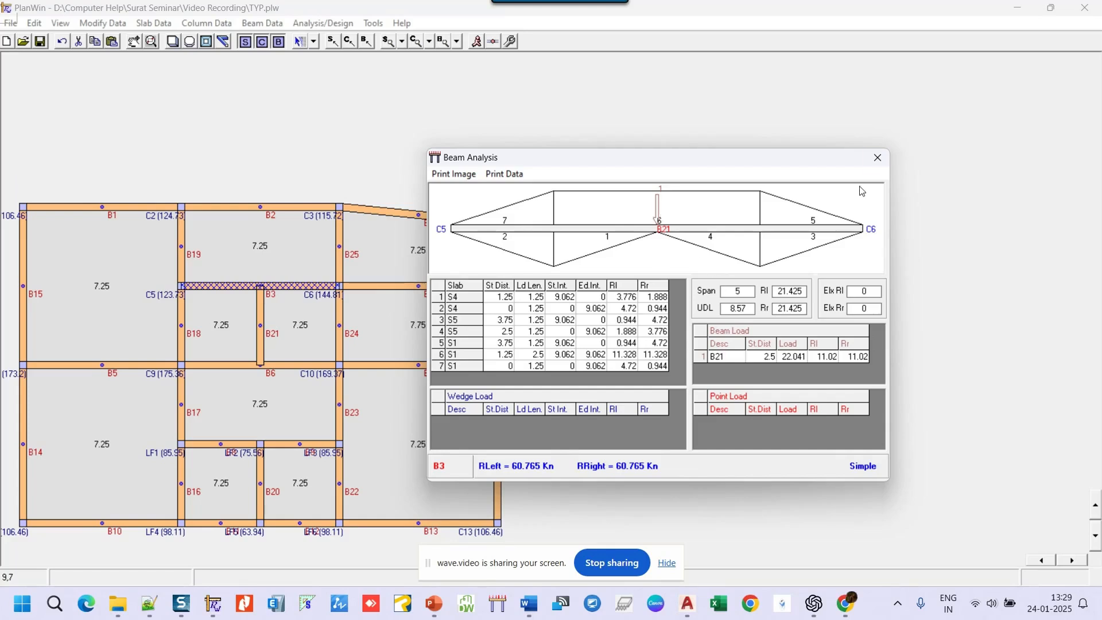
click(878, 158)
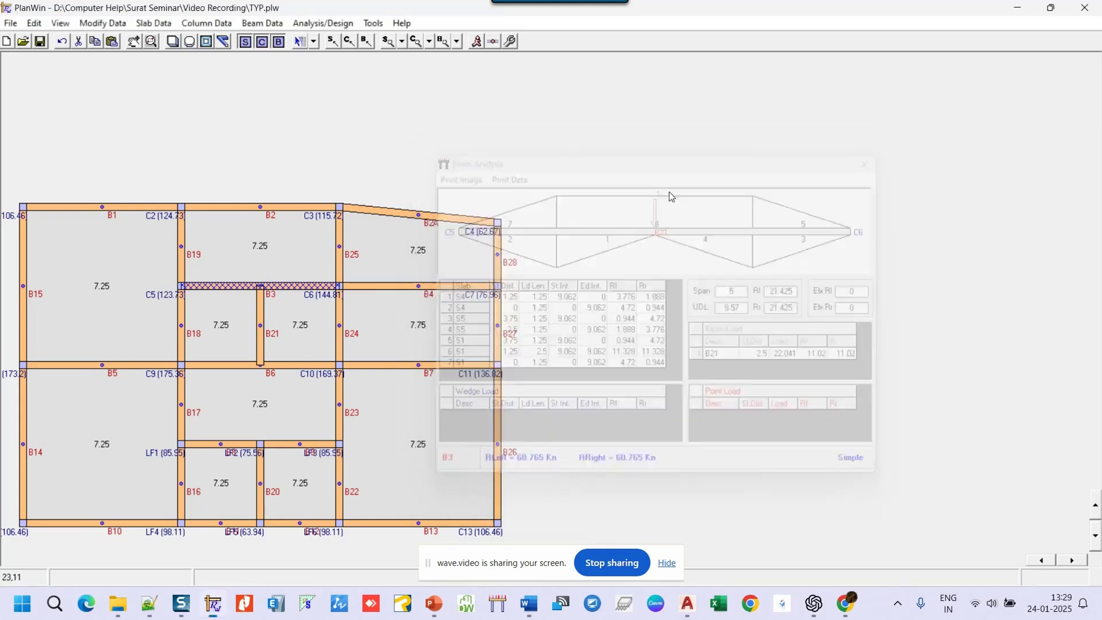
right_click(261, 321)
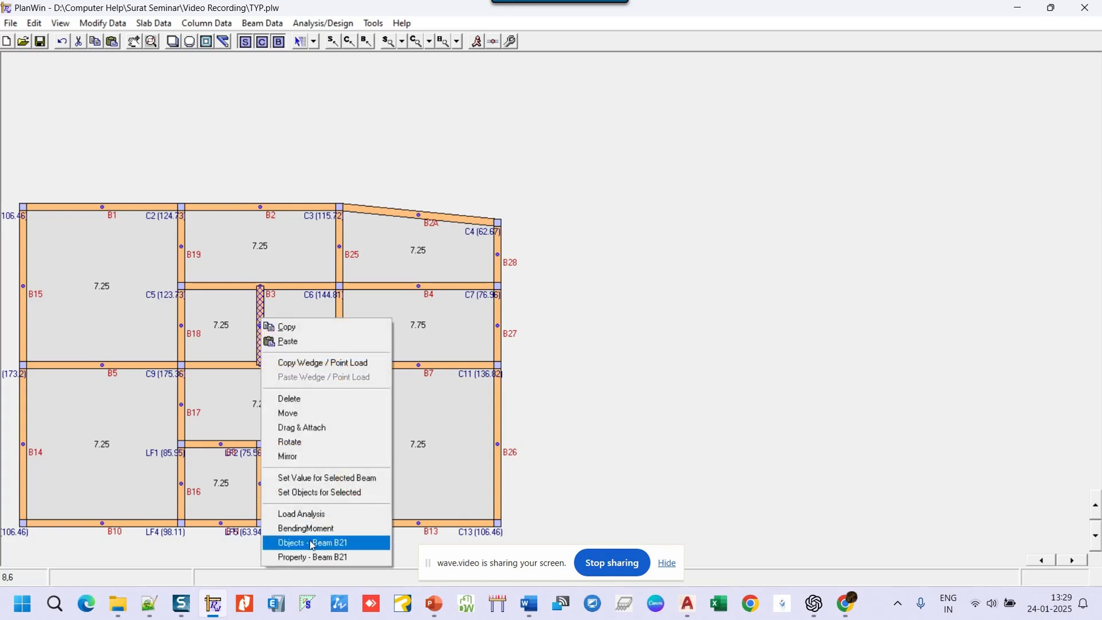
click(312, 514)
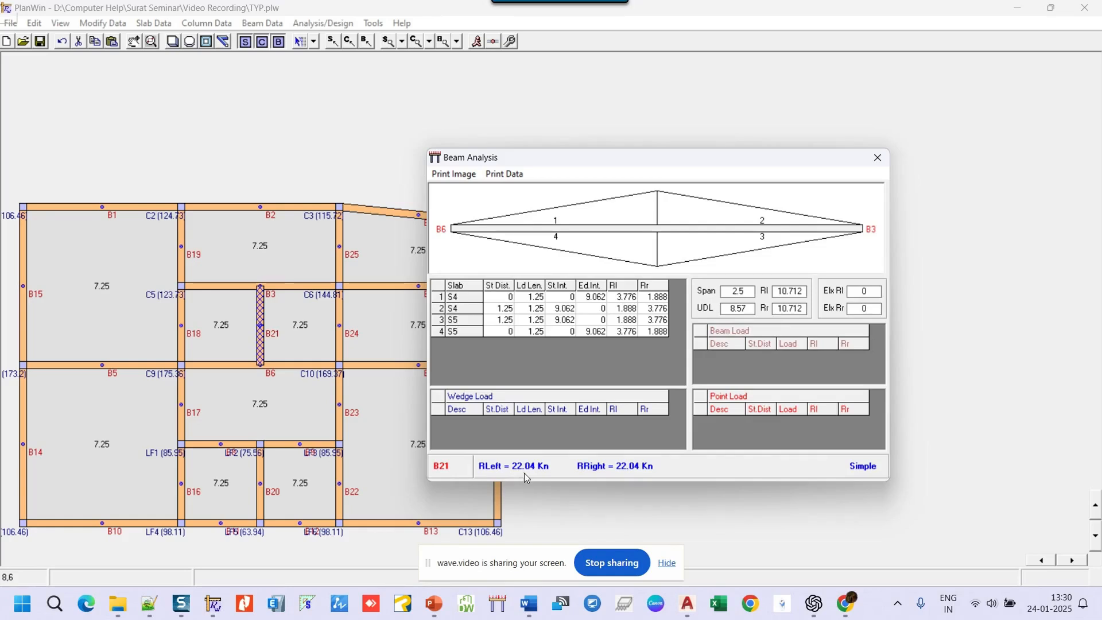
click(877, 157)
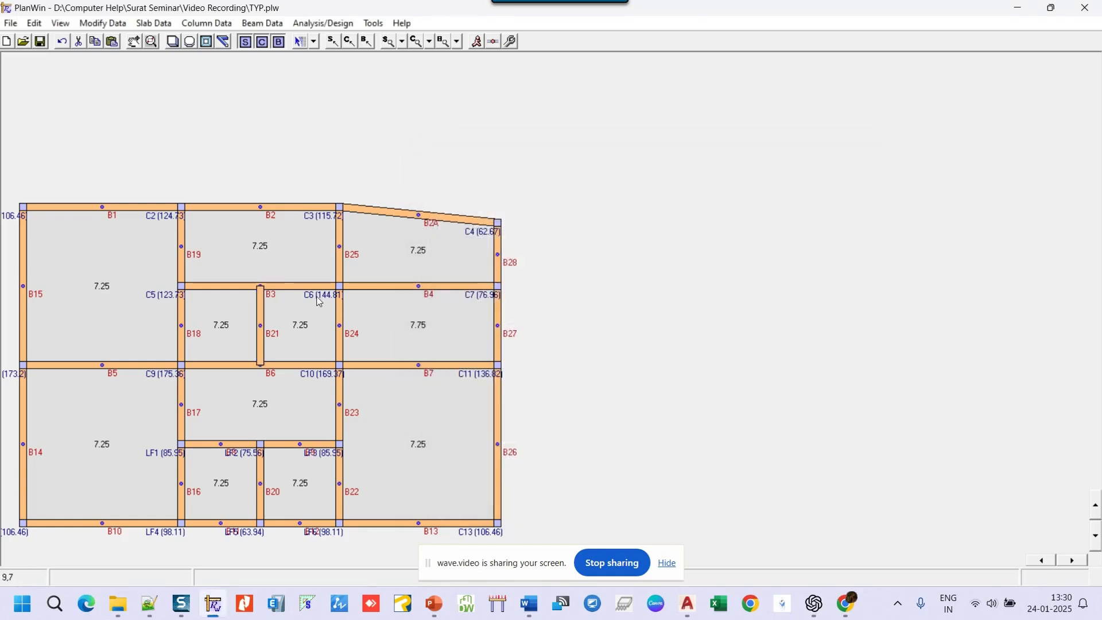
right_click(317, 288)
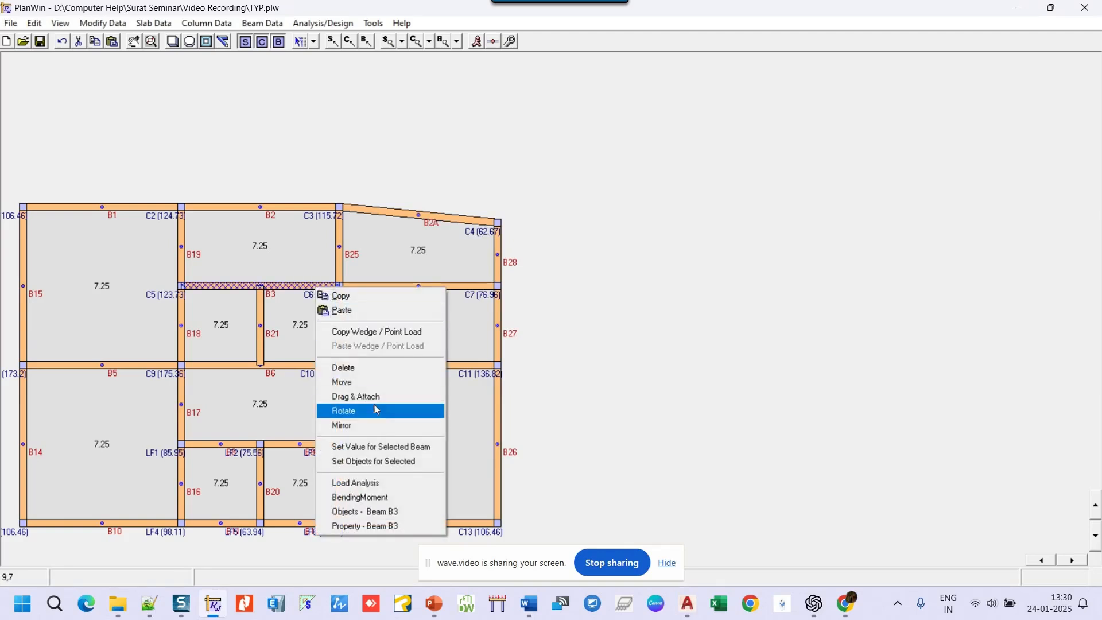
click(367, 482)
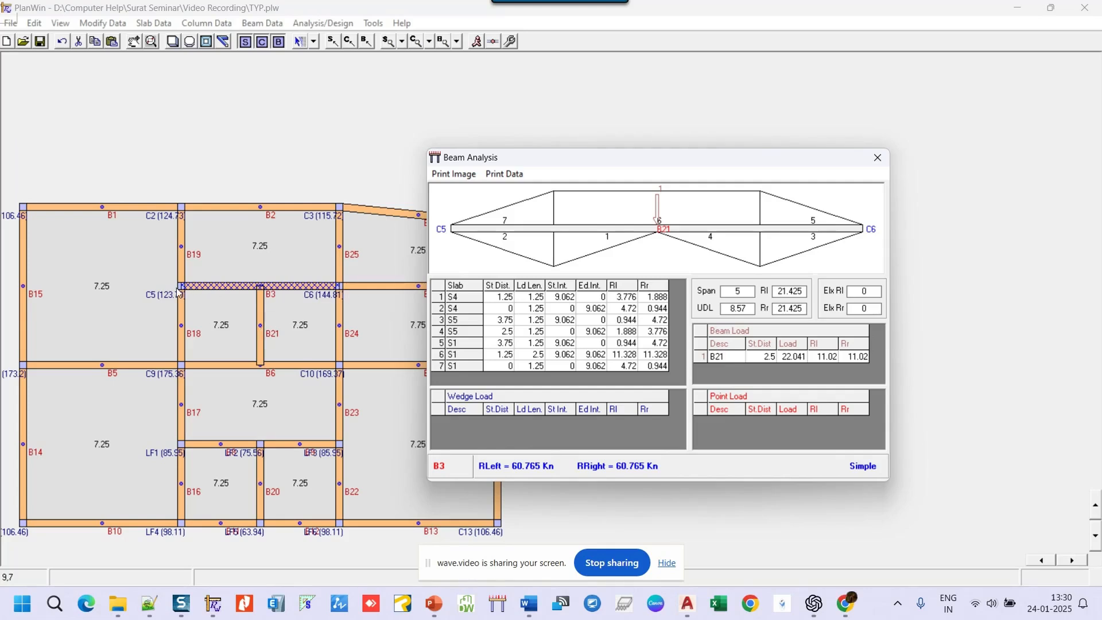
click(873, 163)
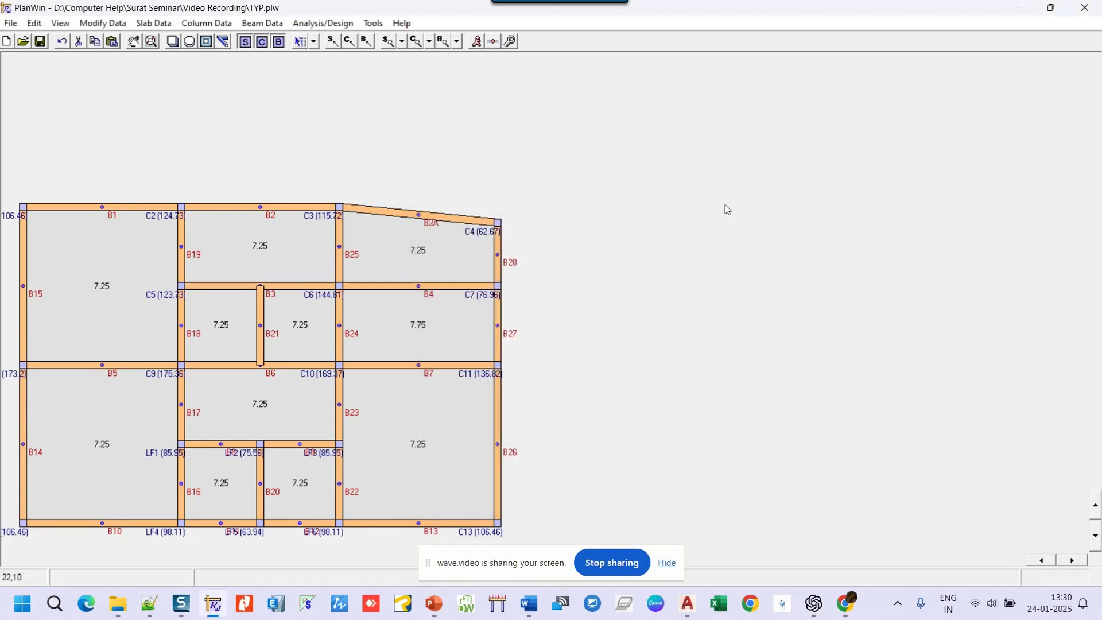
- Delete column C7 from the plan
right_click(499, 290)
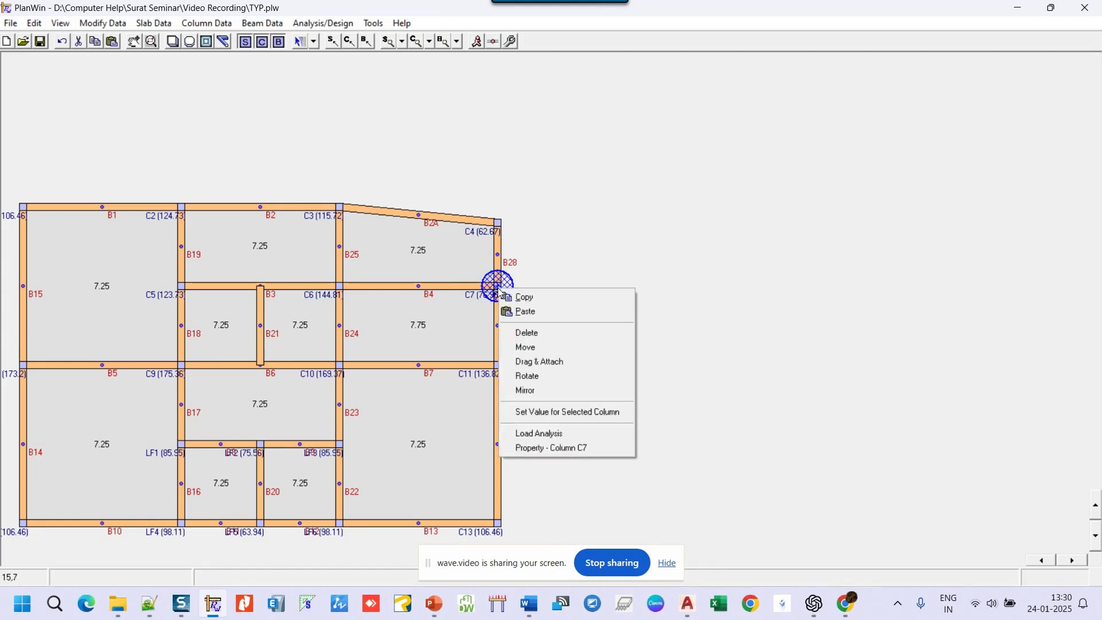
click(527, 336)
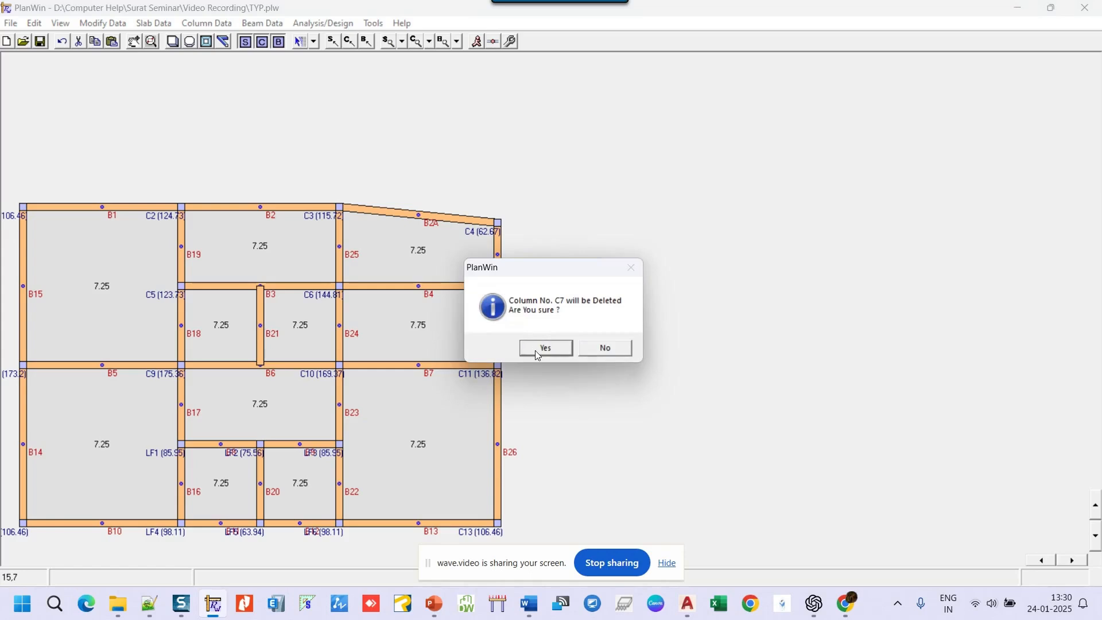
click(537, 348)
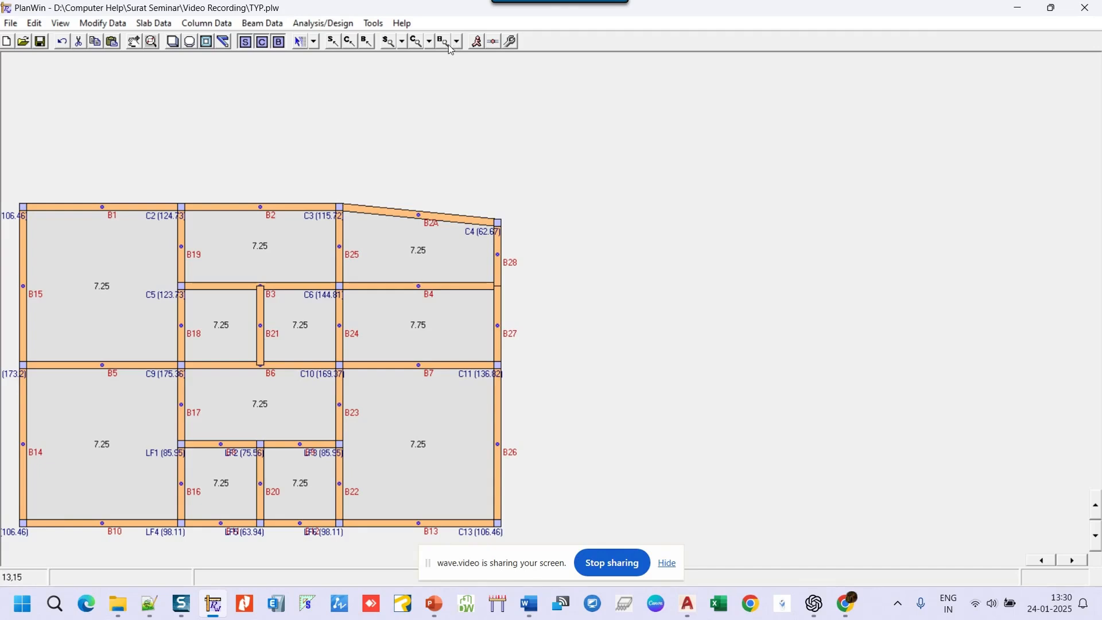
- Select right-edge beams B28 and B27 and delete them
click(313, 44)
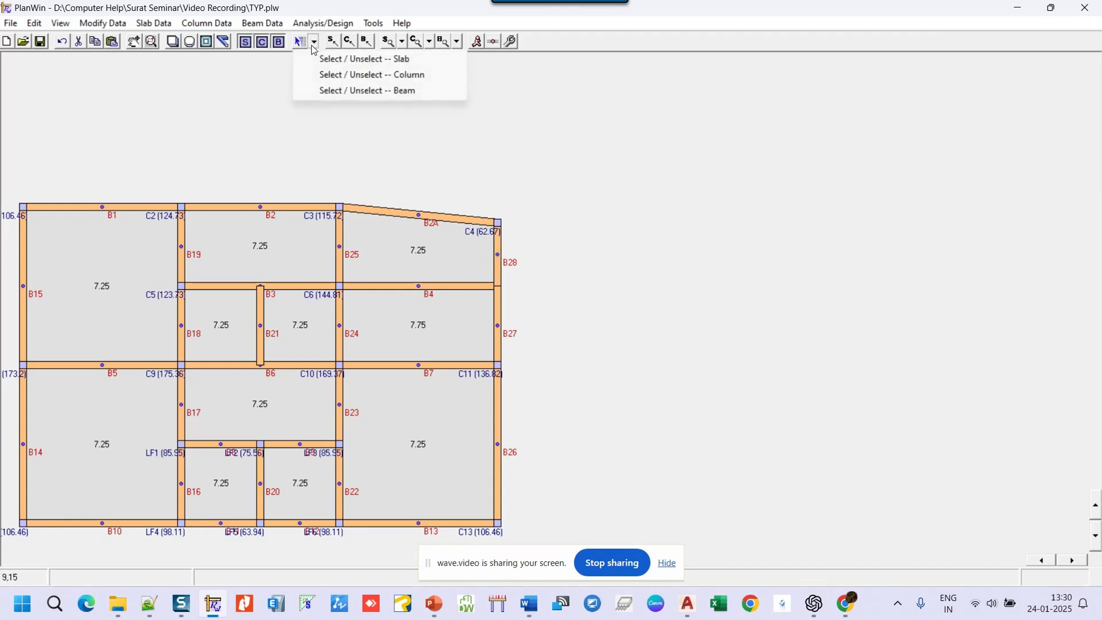
click(401, 90)
click(498, 253)
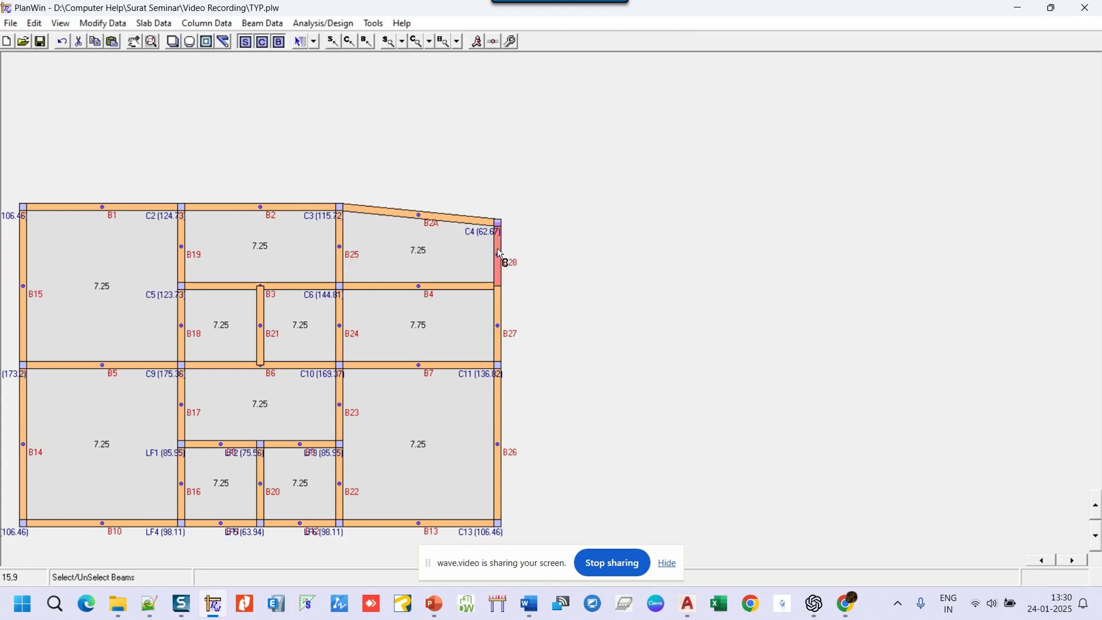
click(497, 309)
right_click(618, 194)
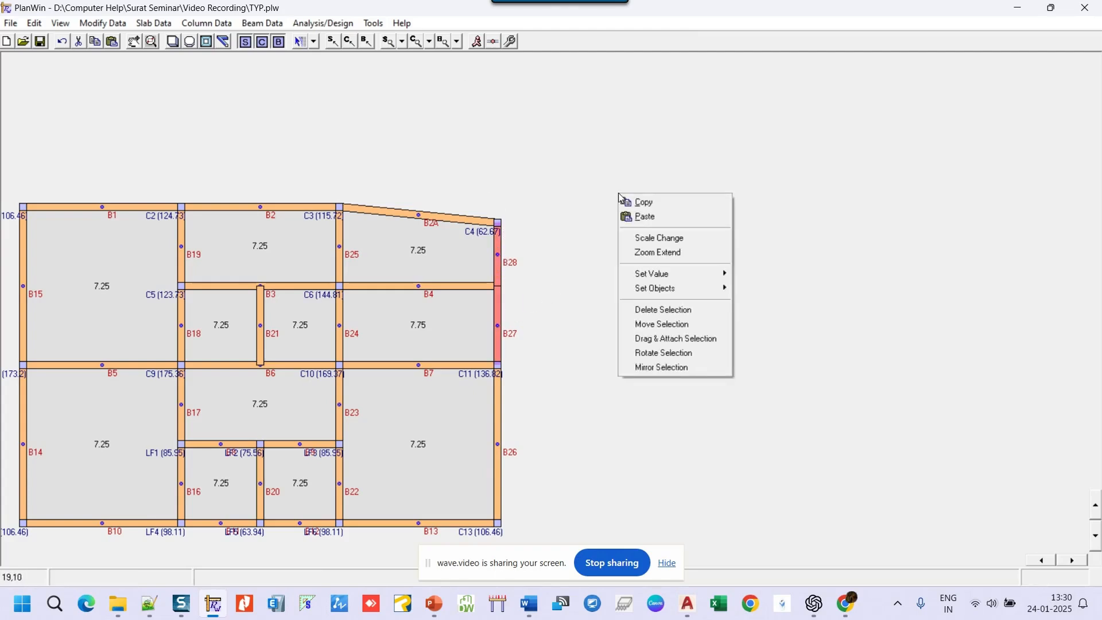
click(669, 310)
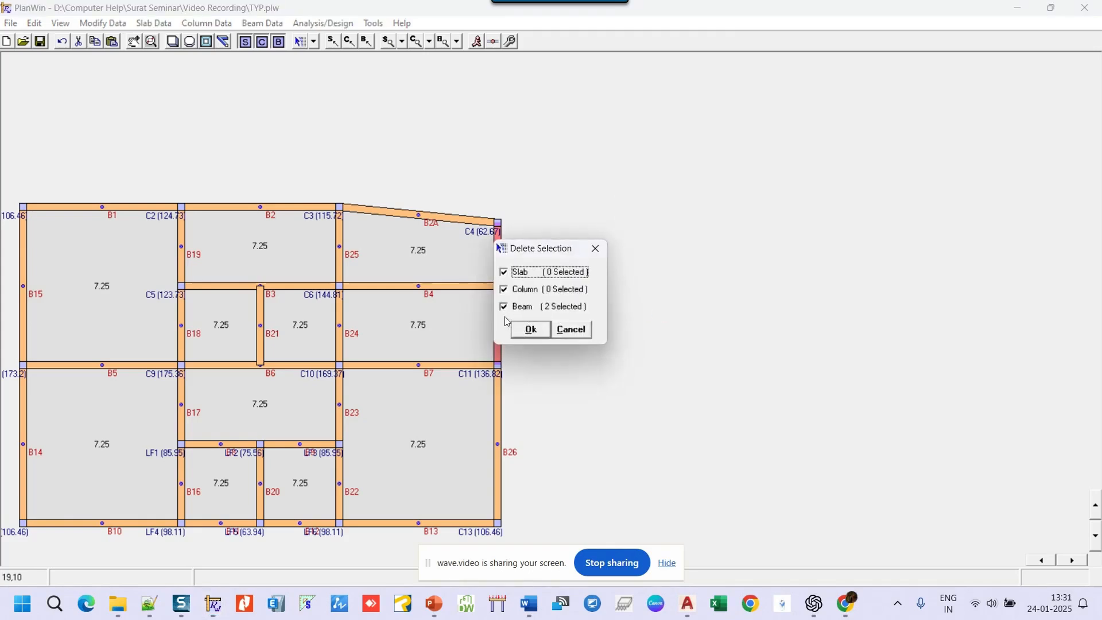
click(536, 329)
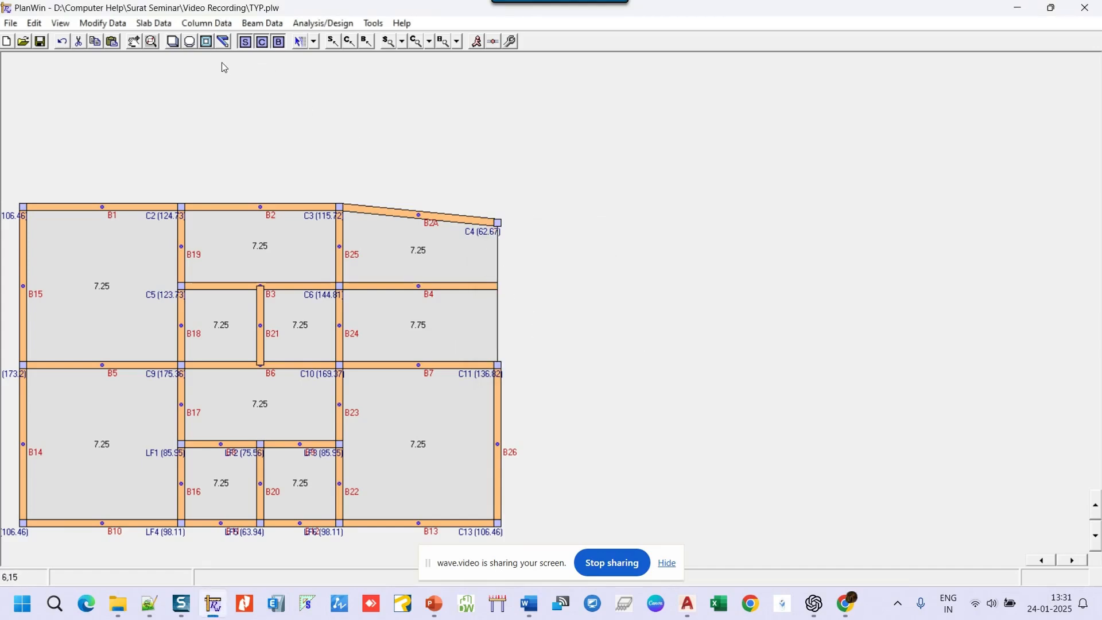
- Add beam B3A from C11 to C4, 0.9 m deep with a 12.23 kN/m UDL, and label beams by UDL
click(223, 42)
click(498, 365)
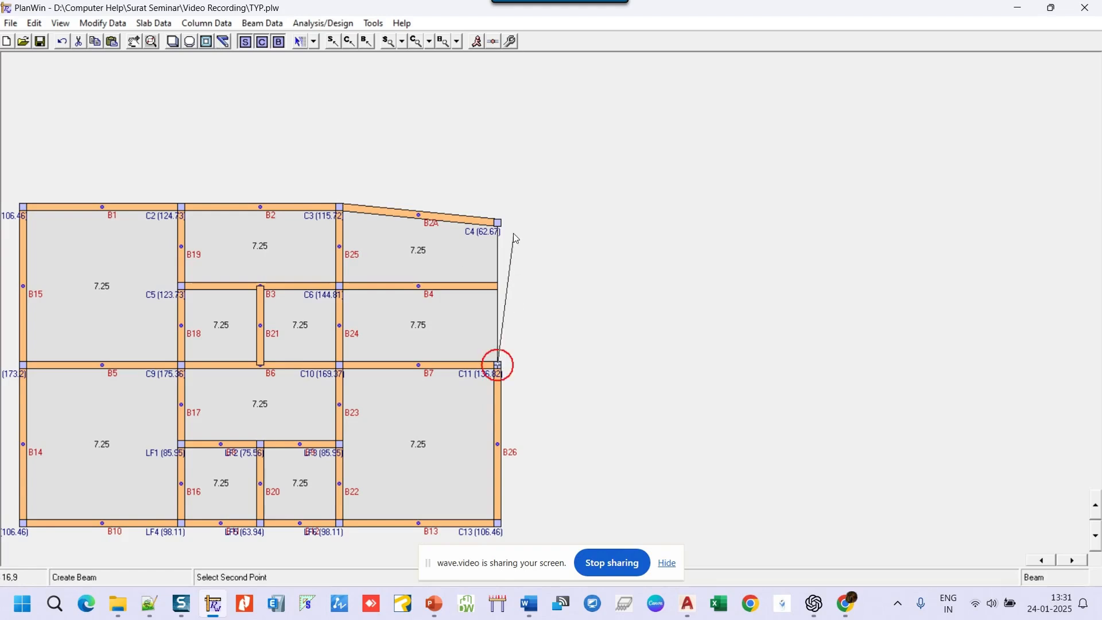
click(498, 223)
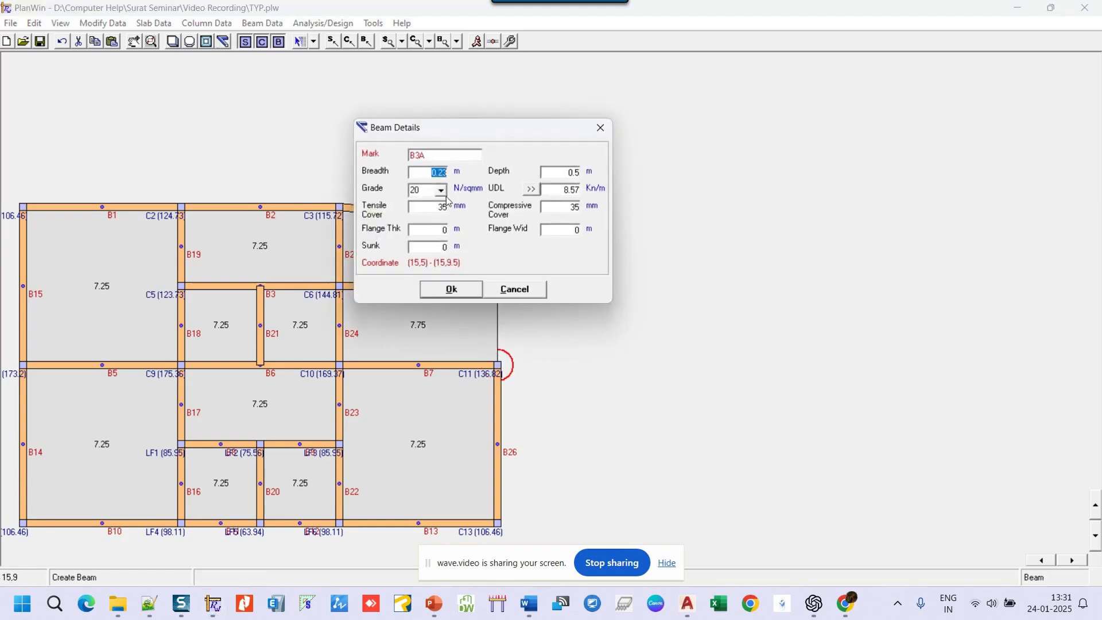
click(567, 173)
key(BackSpace)
click(529, 190)
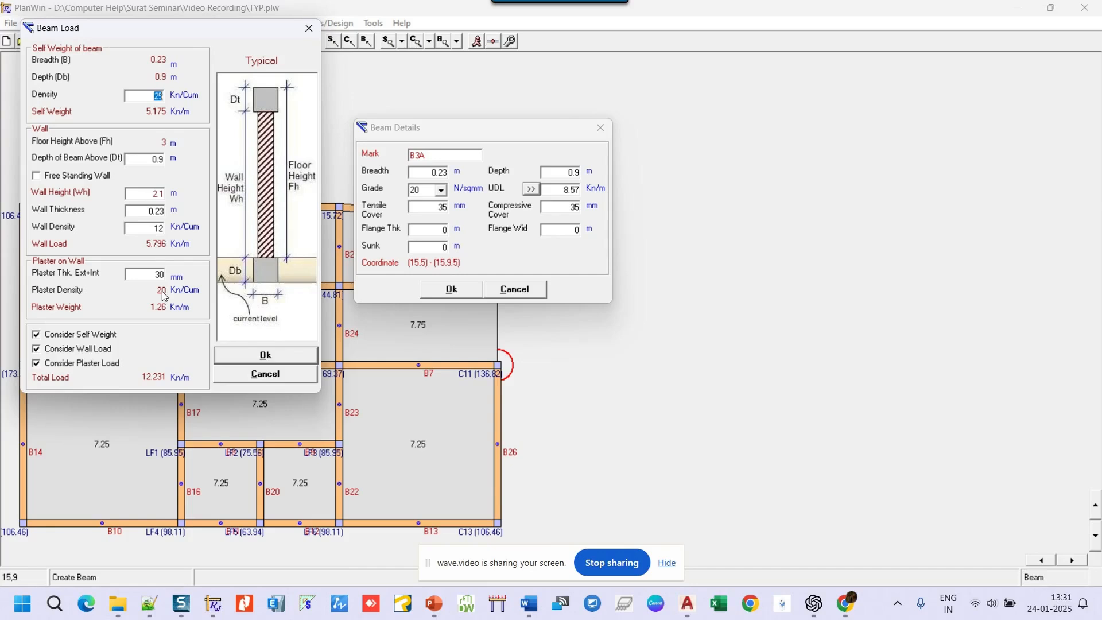
click(268, 357)
click(464, 288)
click(456, 41)
click(492, 139)
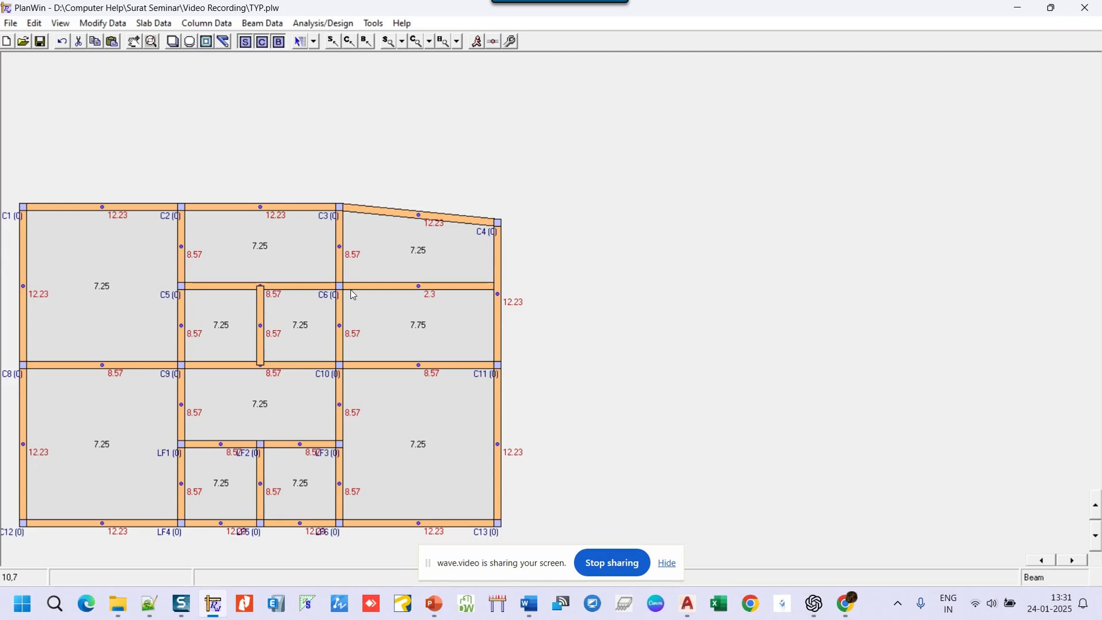
- Switch selection to columns and select columns LF1 and LF2
click(314, 42)
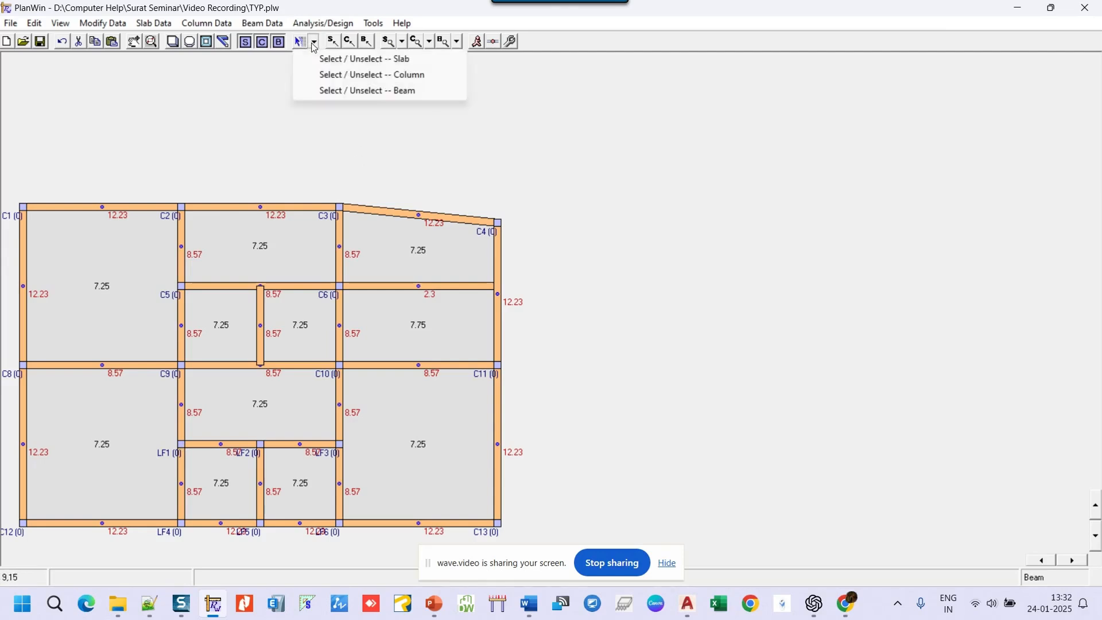
click(394, 79)
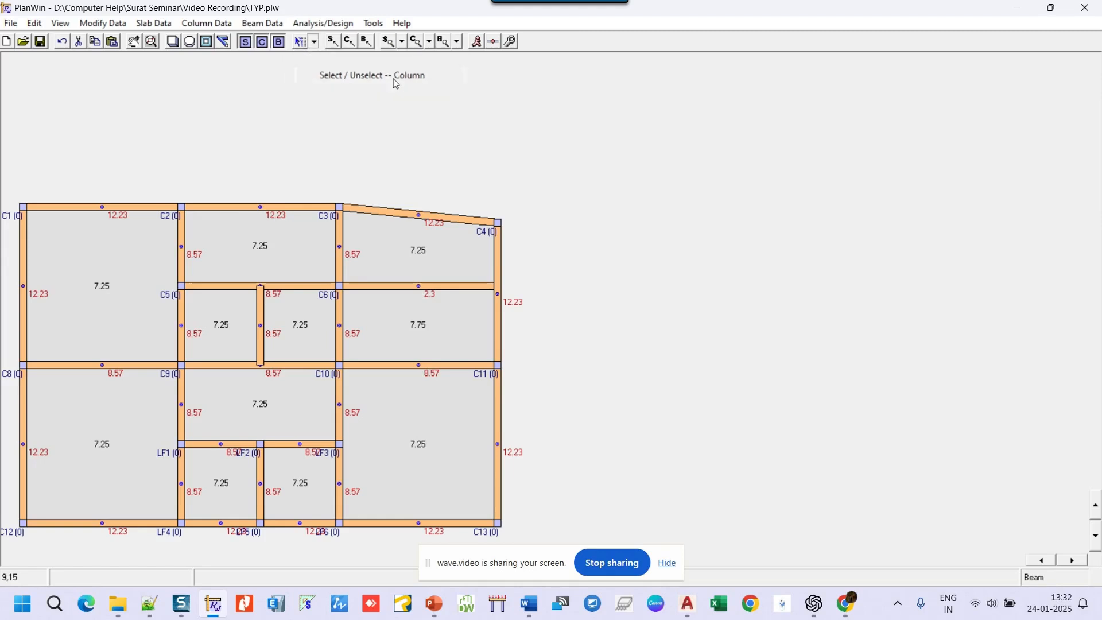
click(181, 444)
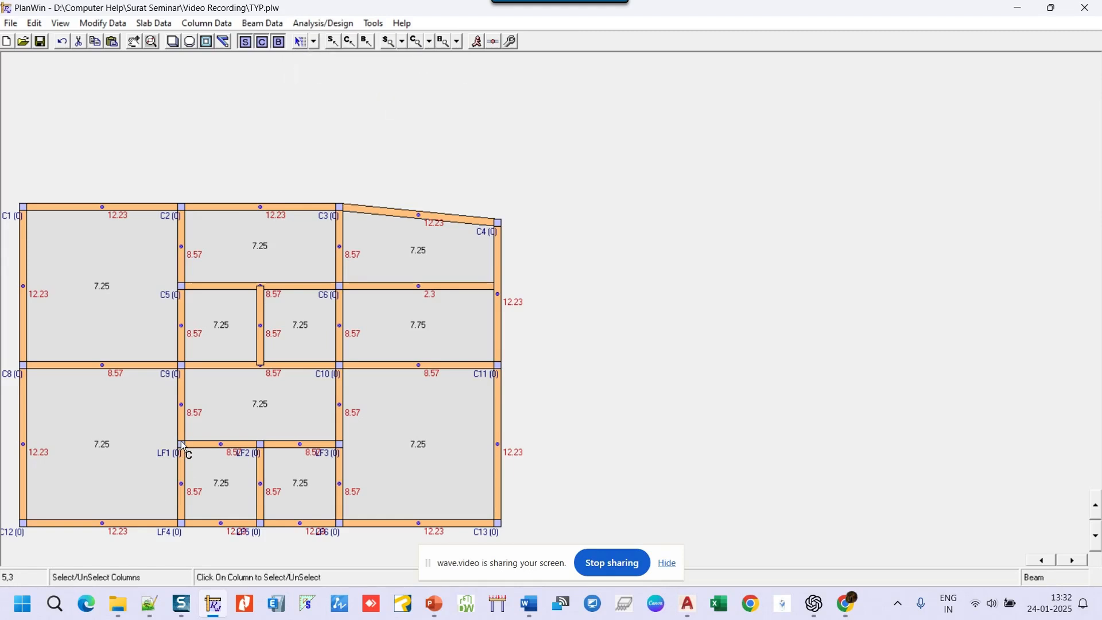
click(261, 446)
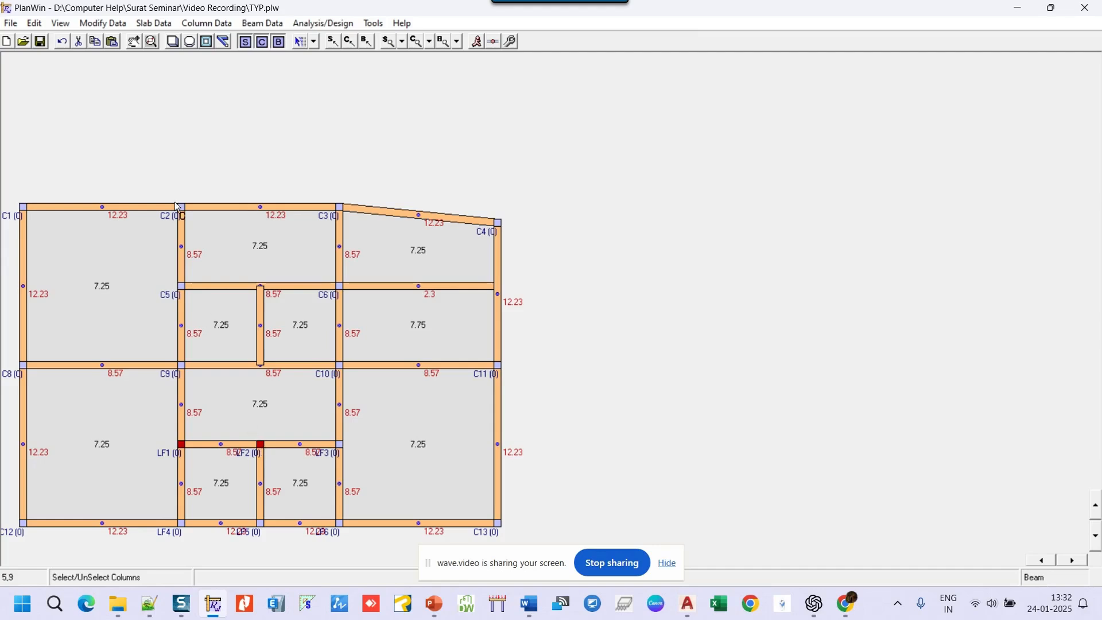
- Browse the data editing options, close the slab options, and leave the bottom-right slab unselected
click(104, 24)
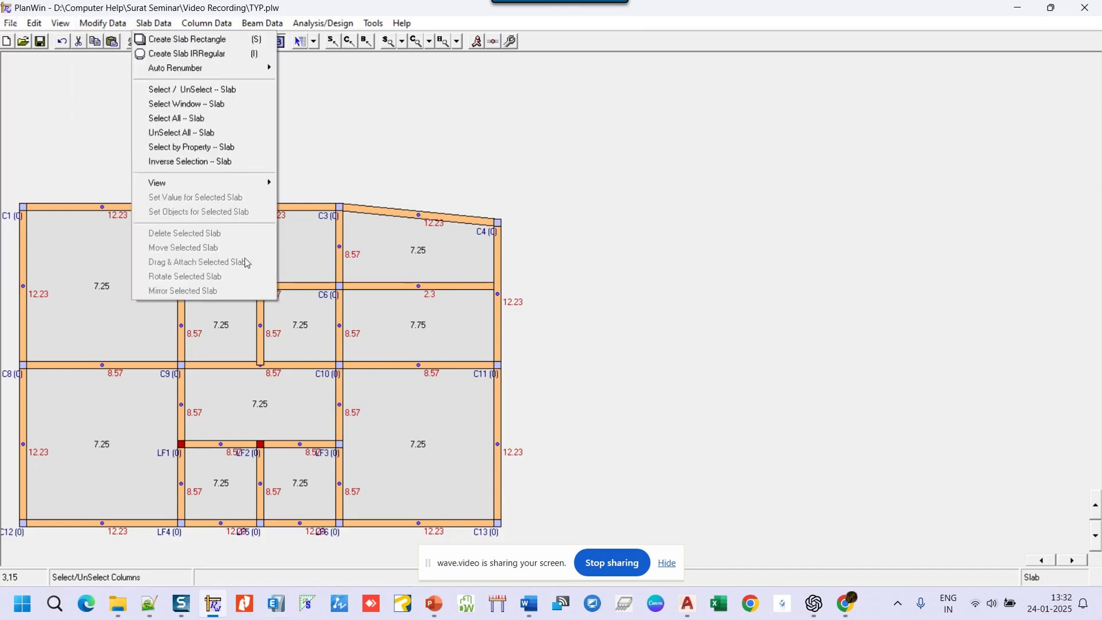
click(408, 192)
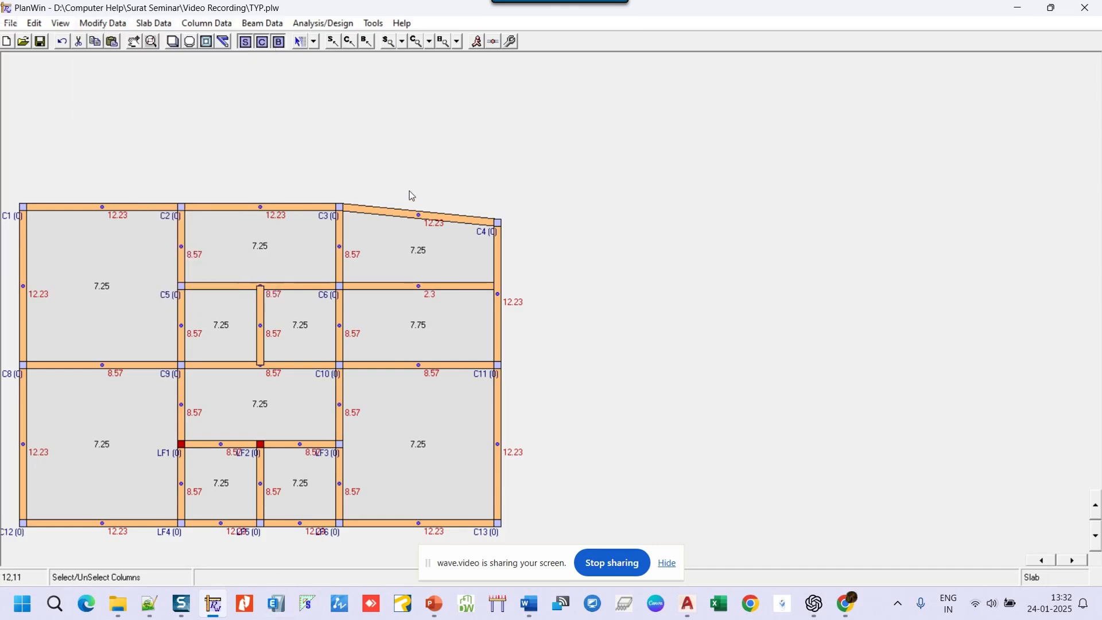
click(341, 448)
click(341, 448)
- Return to column selection, select columns LF3 through LF6, and open the column options
click(314, 42)
click(359, 76)
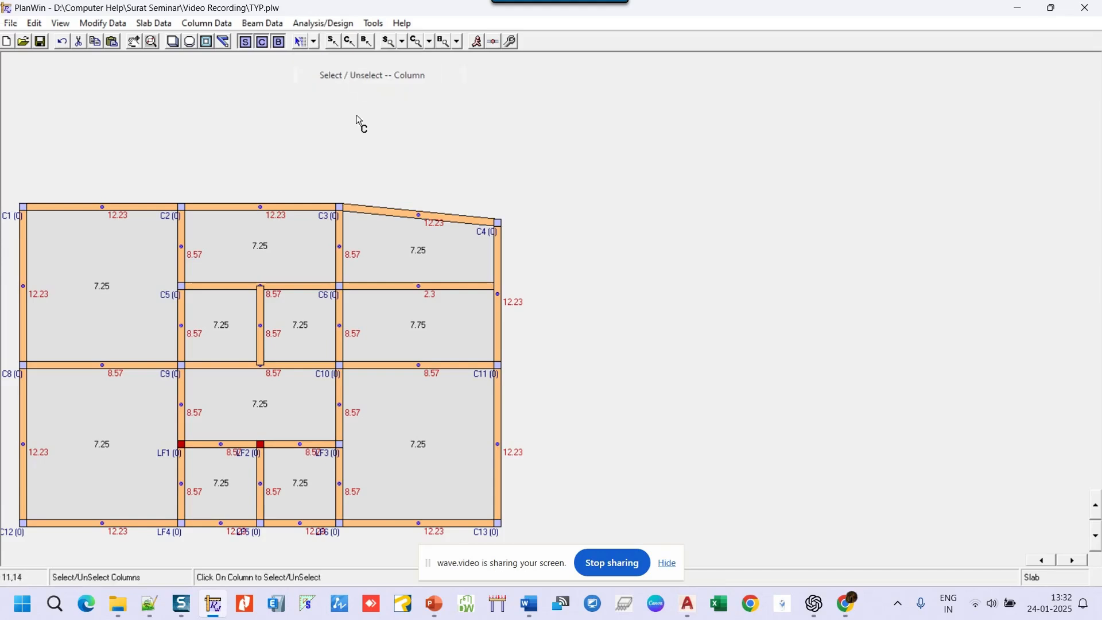
click(339, 447)
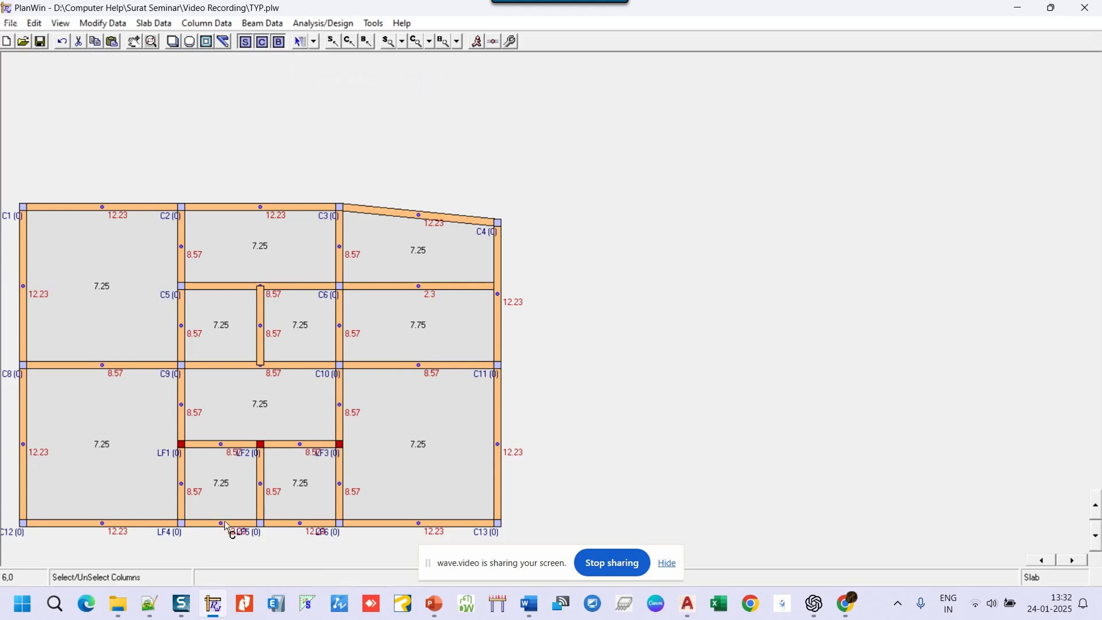
click(181, 523)
click(260, 522)
click(340, 524)
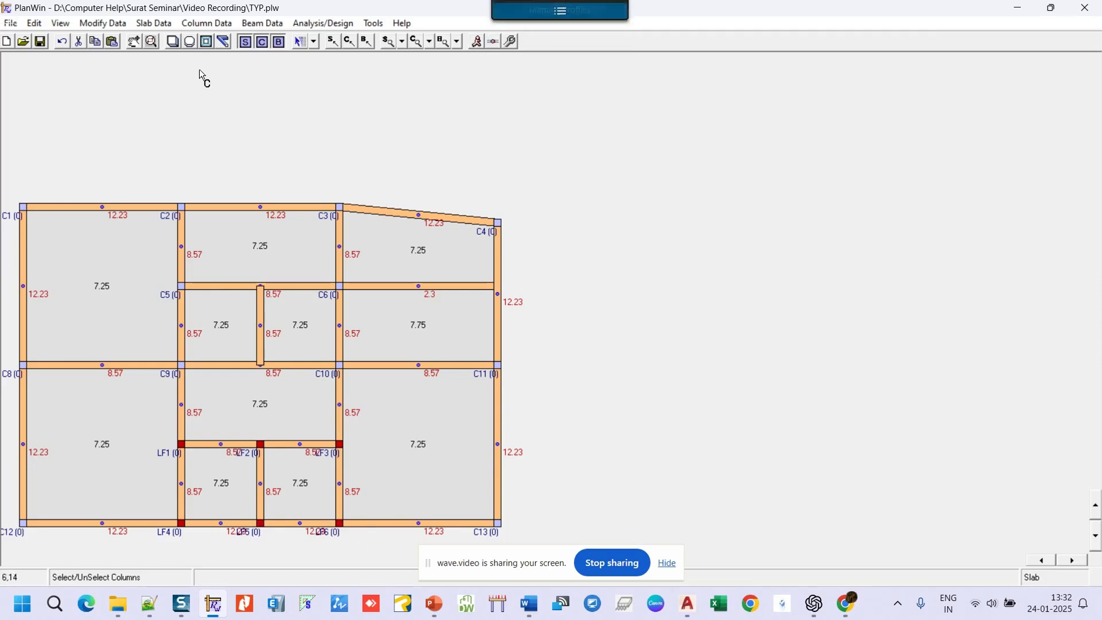
click(205, 23)
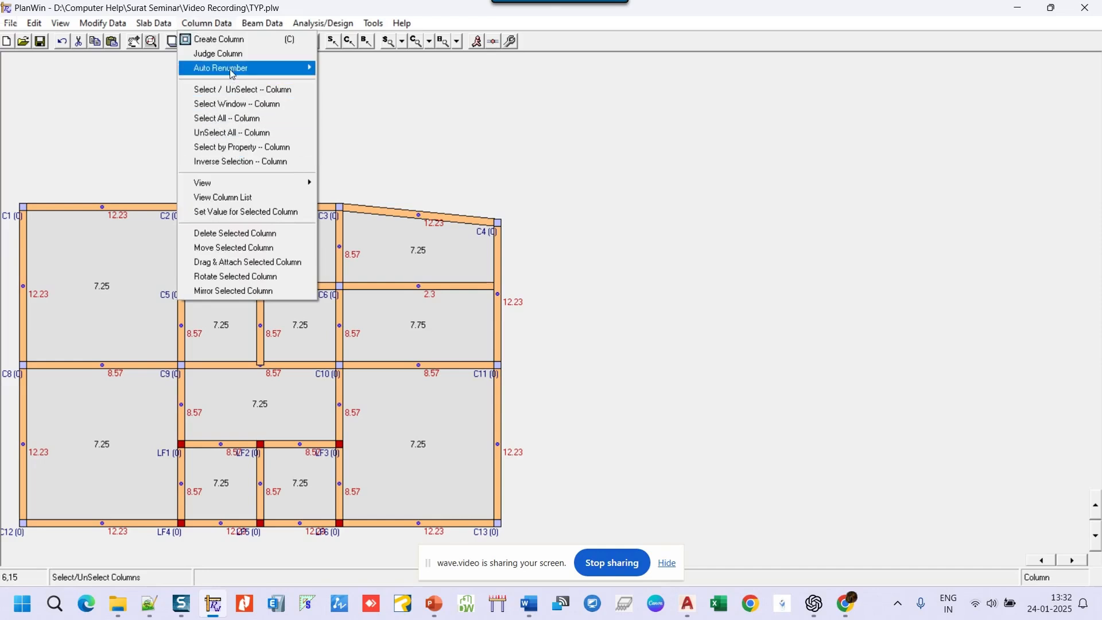
- Renumber columns left to right, top to bottom, rerun the load analysis, and save the plan
mouse_move(233, 69)
click(371, 69)
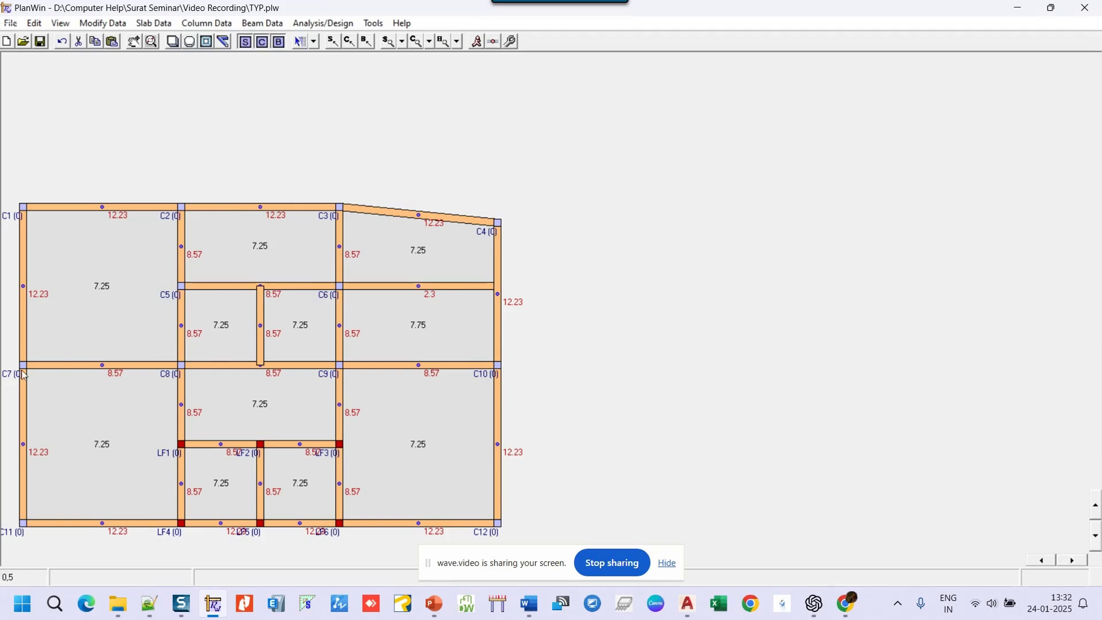
click(477, 41)
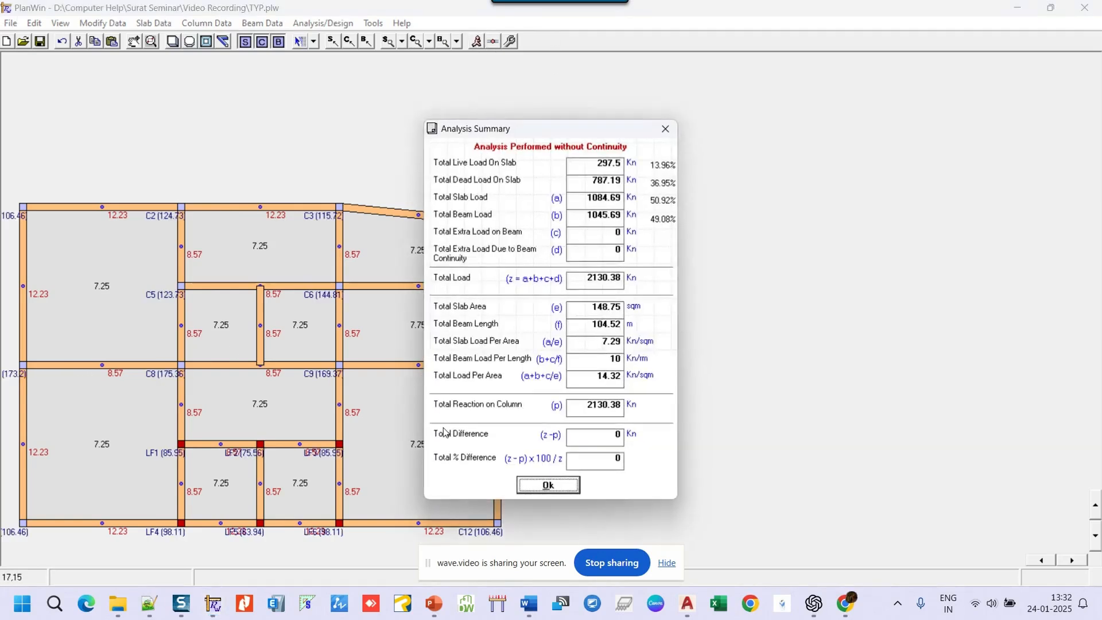
click(557, 490)
click(40, 42)
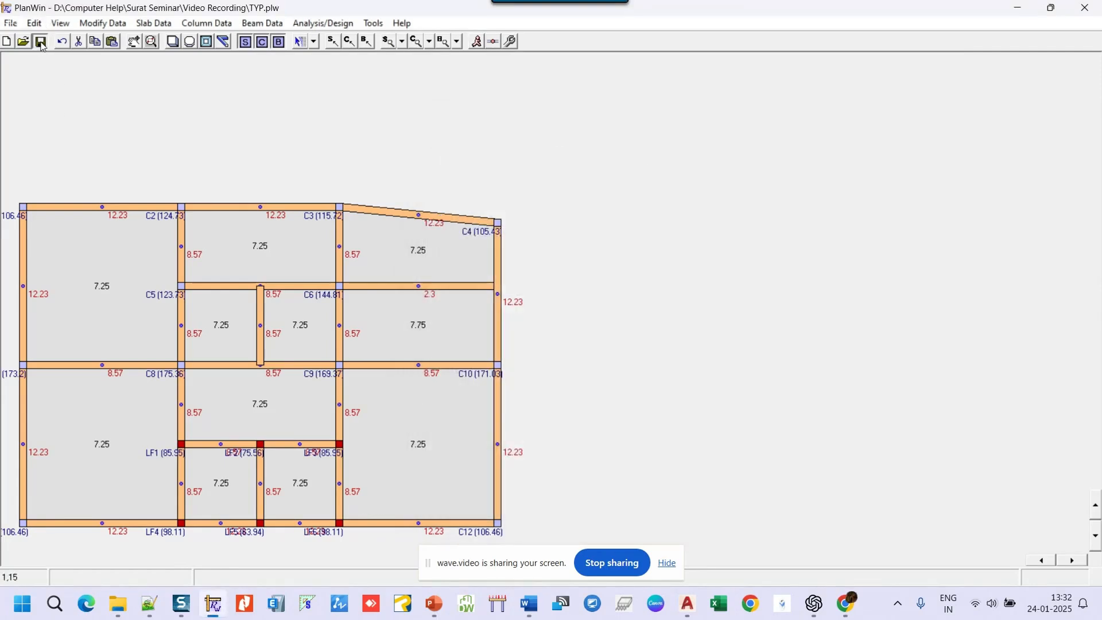